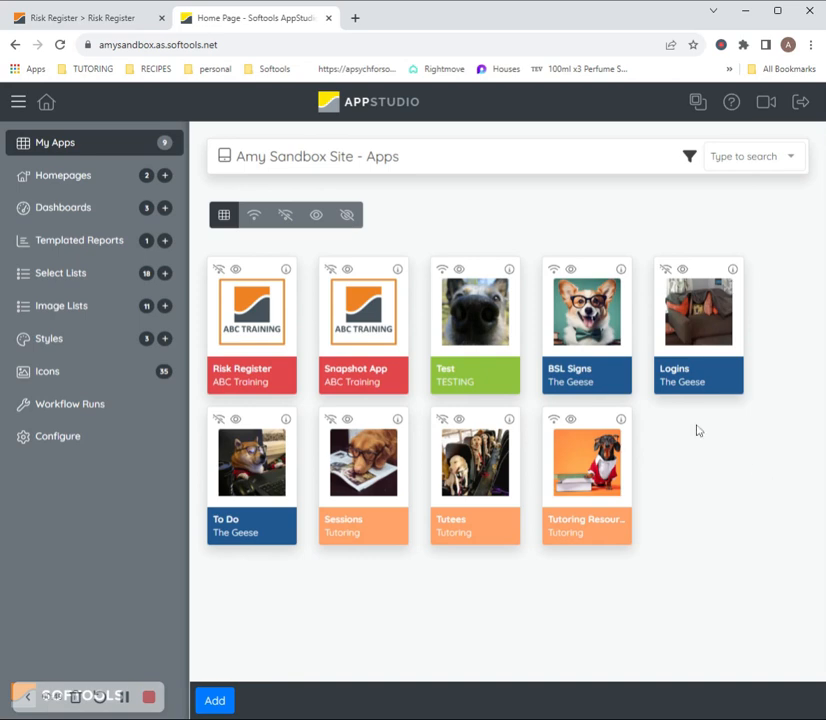
- Open the DEMO record in the Risk Register and review its financial impact fields and in-app chart
click(30, 17)
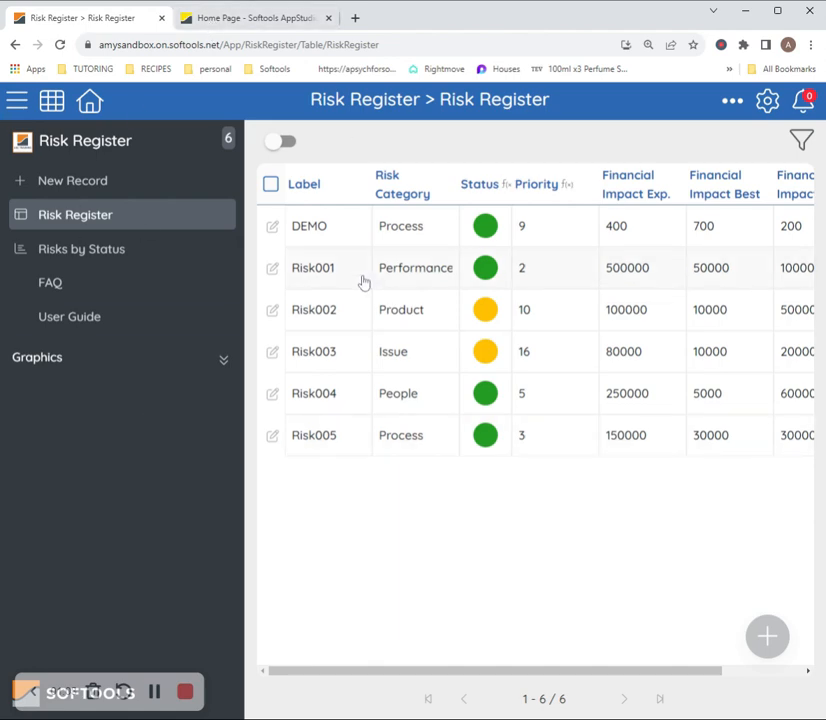
click(283, 234)
scroll(581, 383, down, 3)
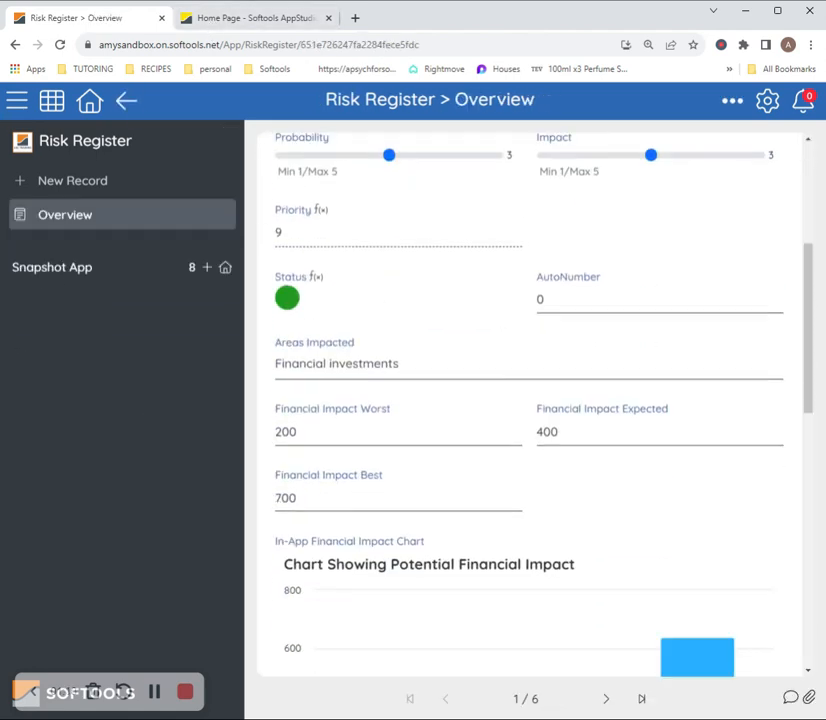
scroll(577, 389, down, 4)
scroll(483, 380, up, 3)
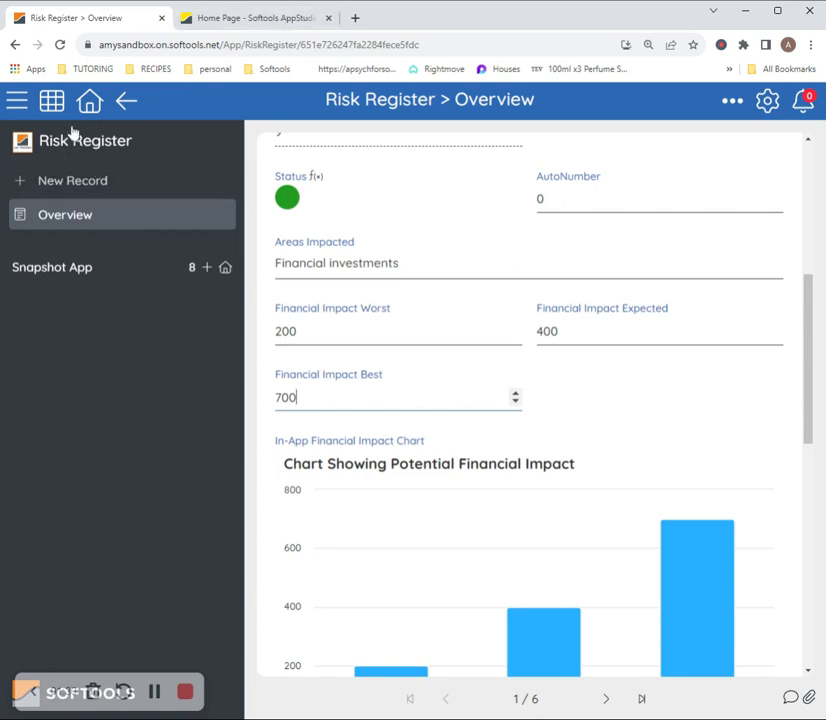
- Switch to AppStudio and start a new Quick Start app titled "Snapshot App"
click(278, 13)
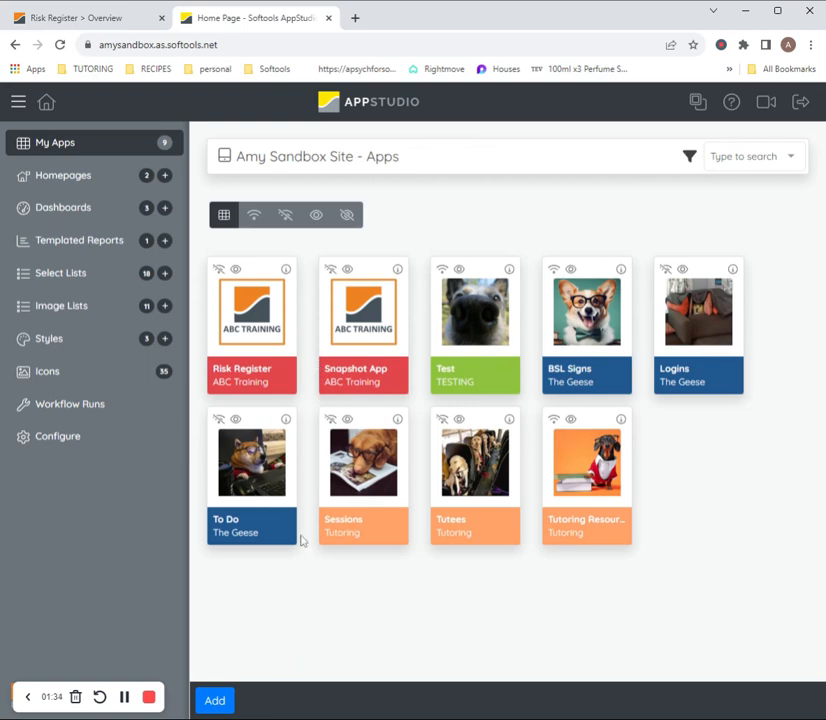
click(232, 701)
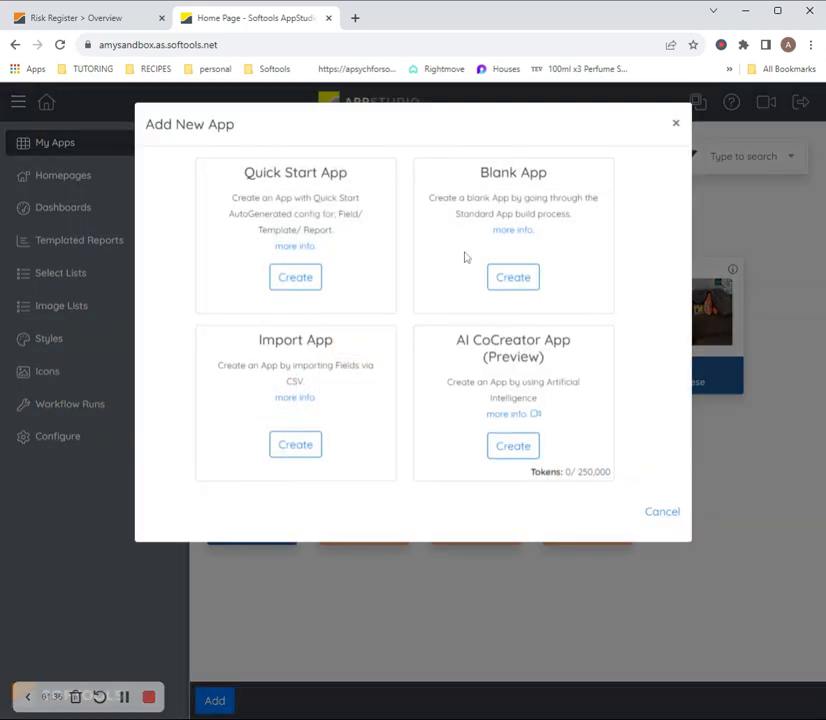
click(302, 277)
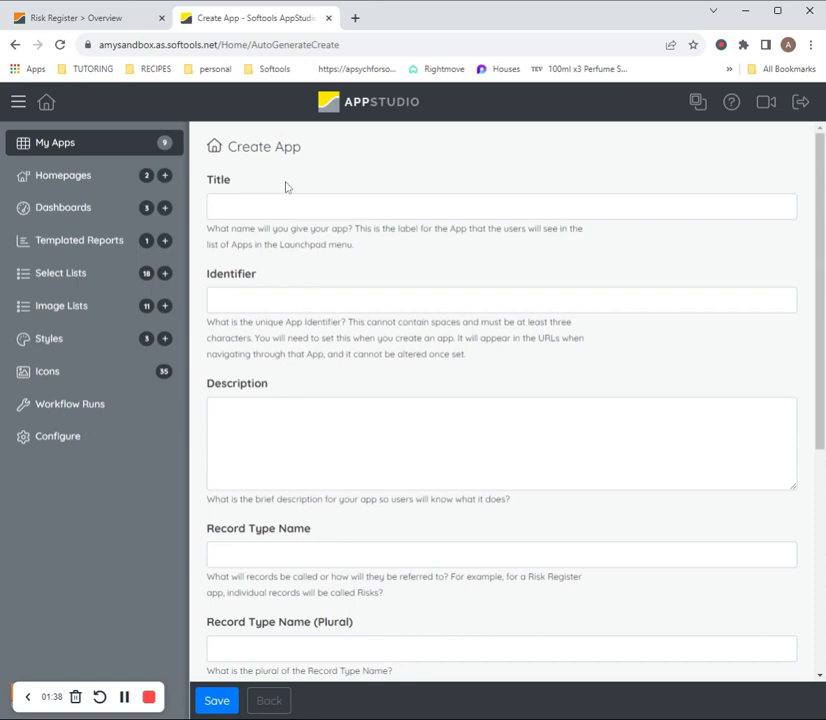
text(sNAP)
key(ctrl+a)
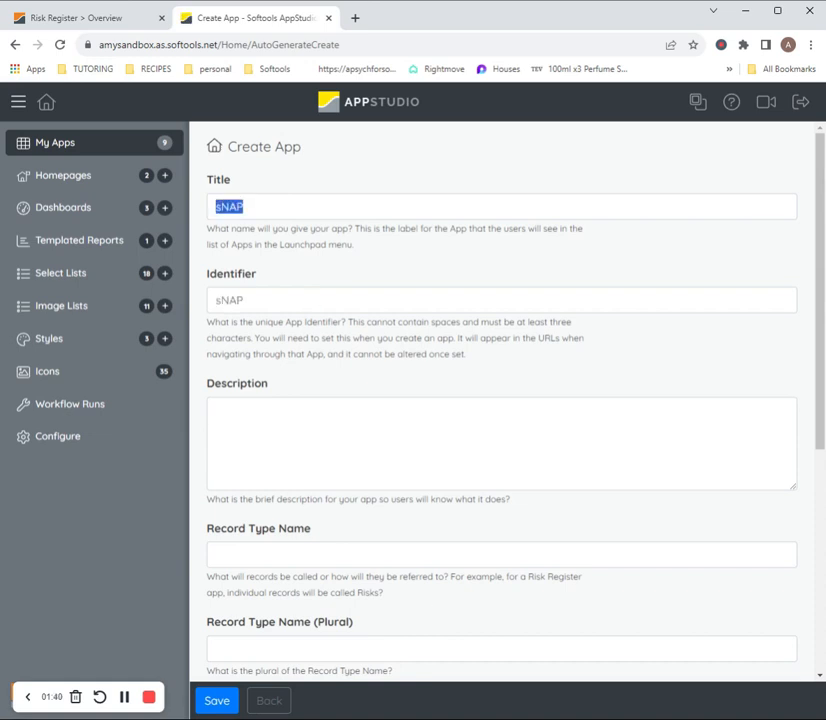
key(BackSpace)
text(Snapshot )
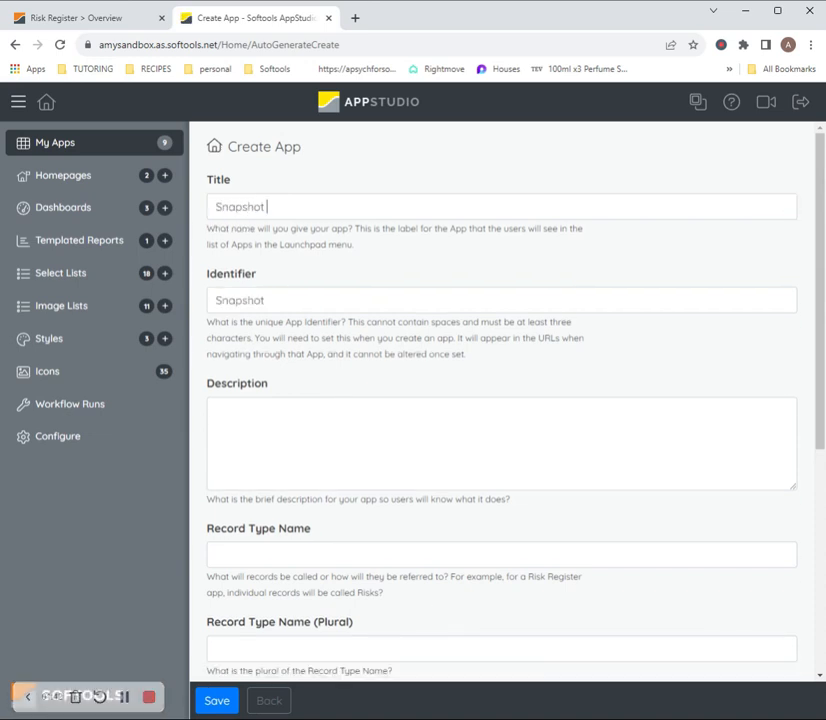
text(App)
- Enter "Capturing month-end data" as the new app's description
text(Cap)
text(turing)
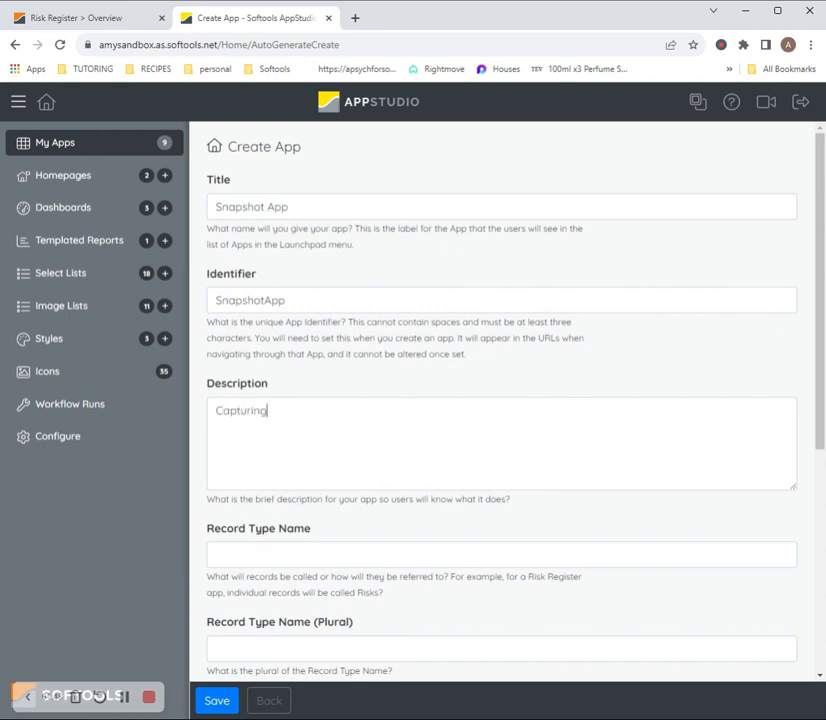
text( month-end data)
- Set the record type name to "Snapshot" and its plural to "Snapshots"
scroll(295, 427, down, 2)
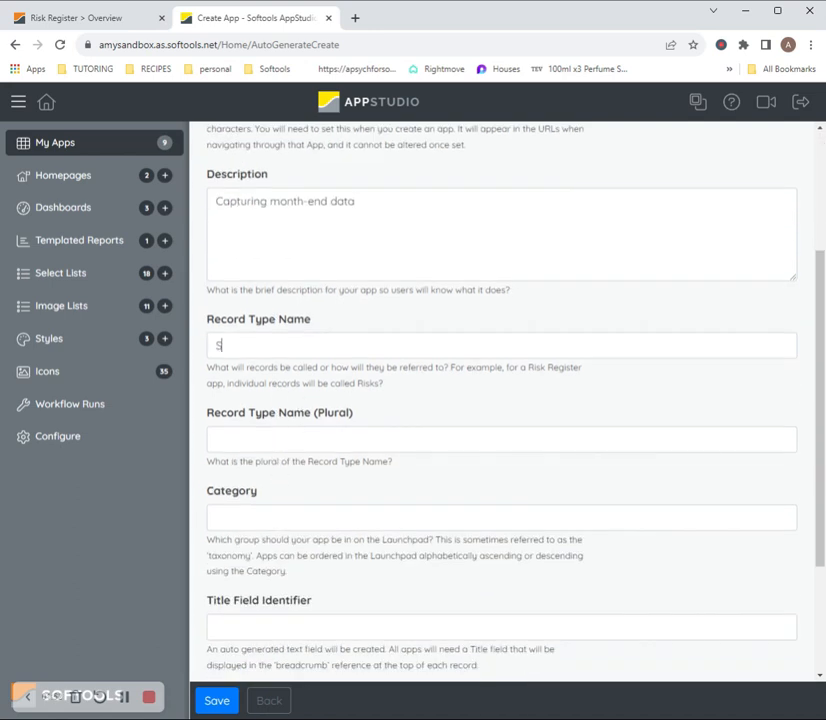
text(Snapsh)
key(ctrl+a)
key(ctrl+c)
key(Tab)
key(ctrl+v)
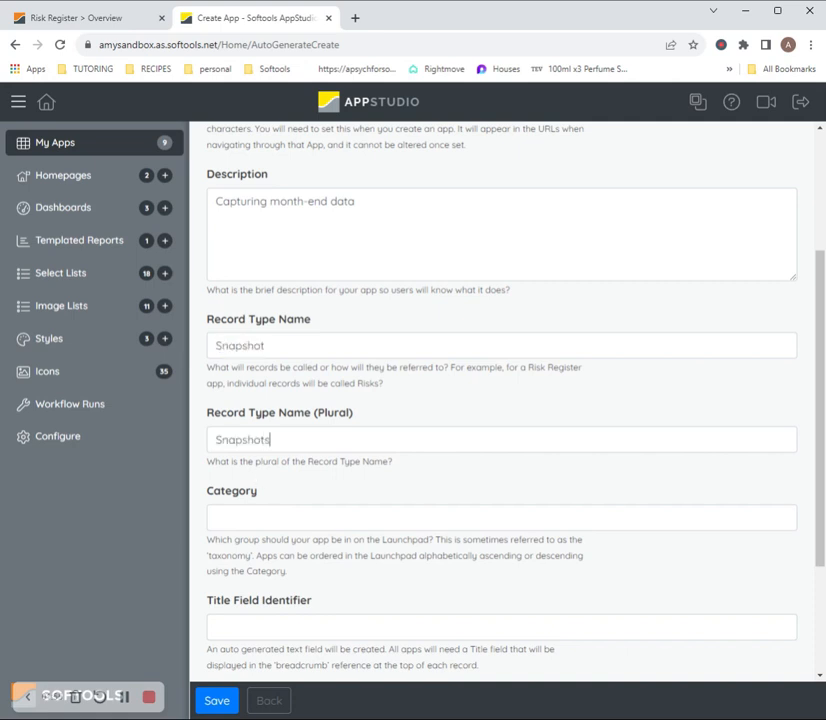
text(s)
- Fill in the title field identifier for the risk ID and reuse it as the title field label
scroll(282, 444, down, 2)
click(282, 444)
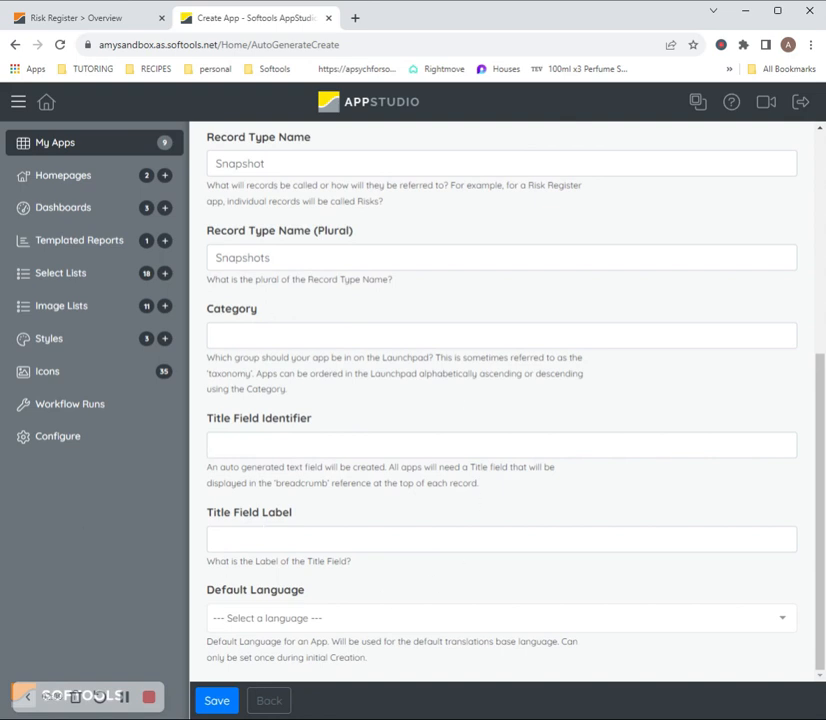
click(337, 609)
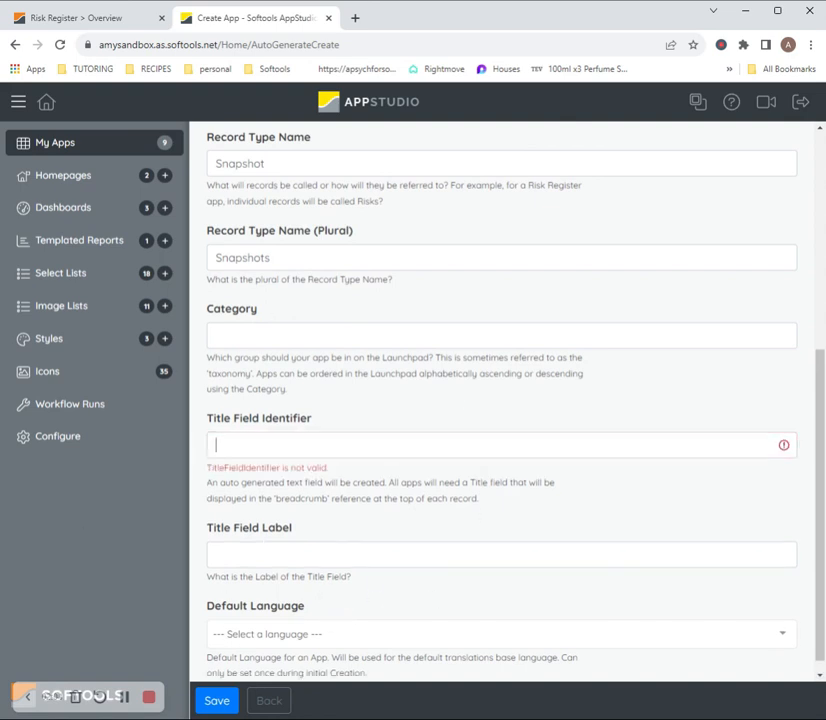
text(RiskI)
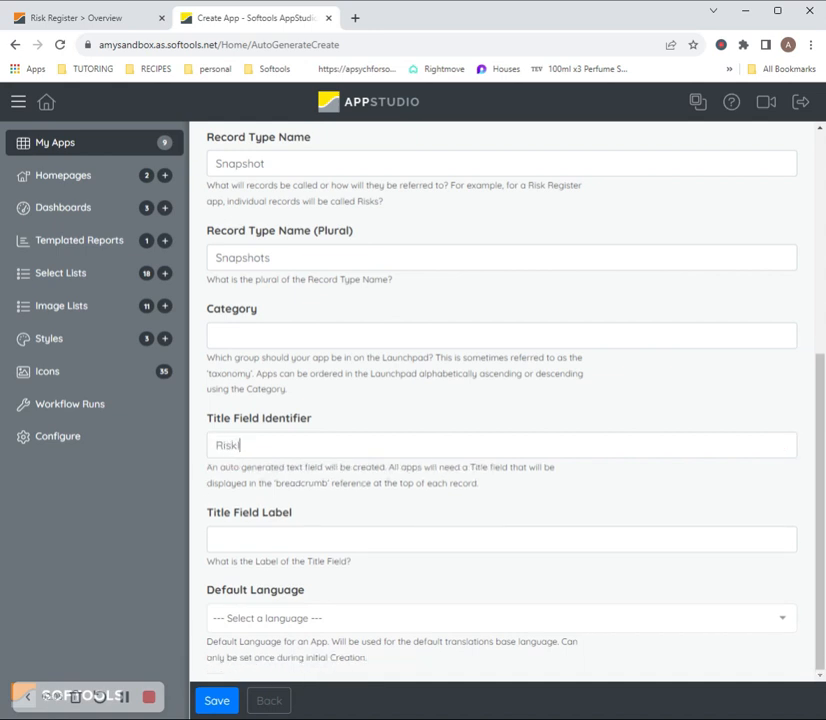
text(RD)
key(ctrl+a)
key(ctrl+c)
key(Tab)
key(ctrl+v)
key(Left)
key(Left)
- Leave the new app form unsaved and open the field list of the existing Snapshot App
click(126, 145)
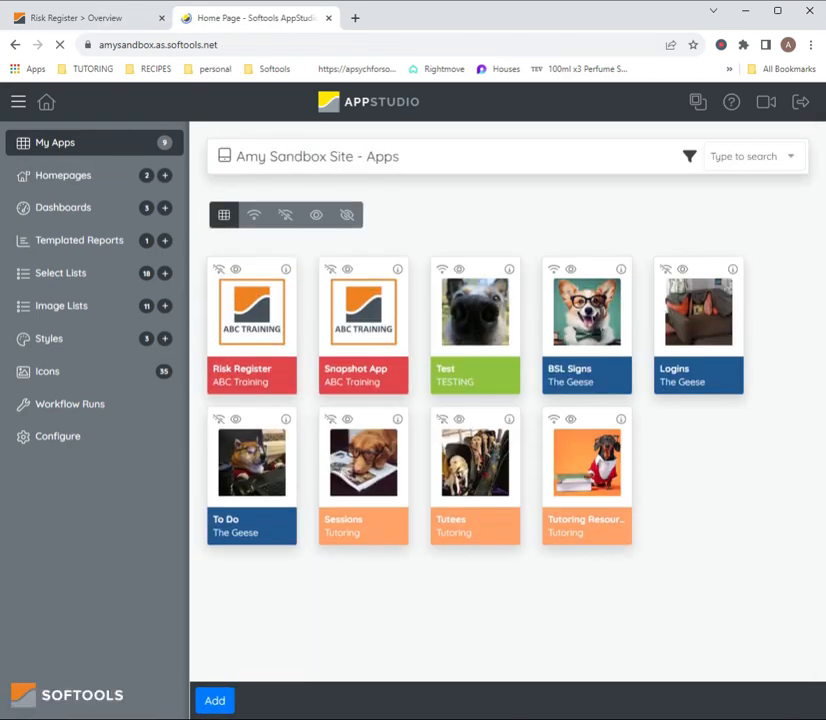
click(337, 339)
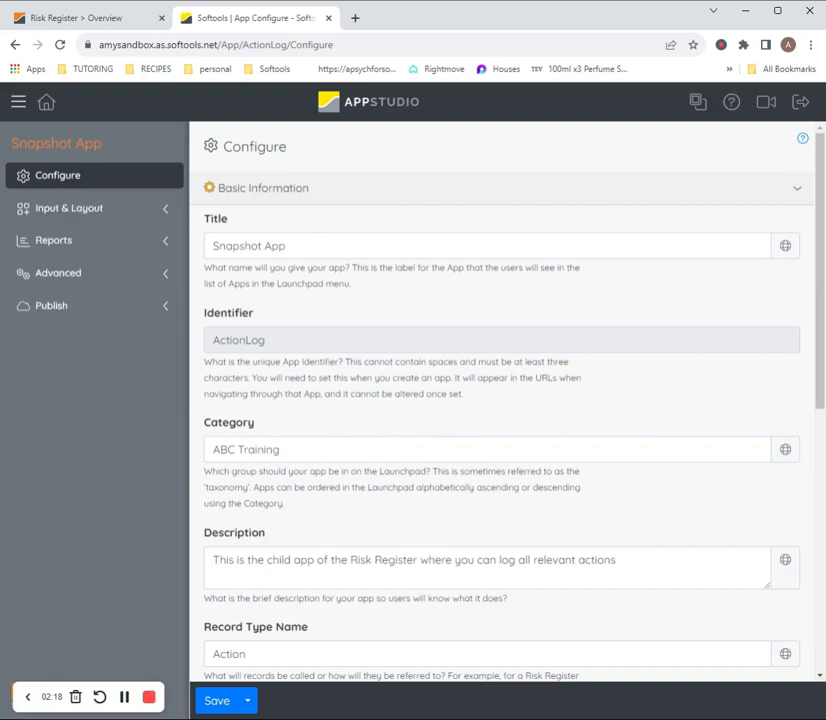
click(130, 219)
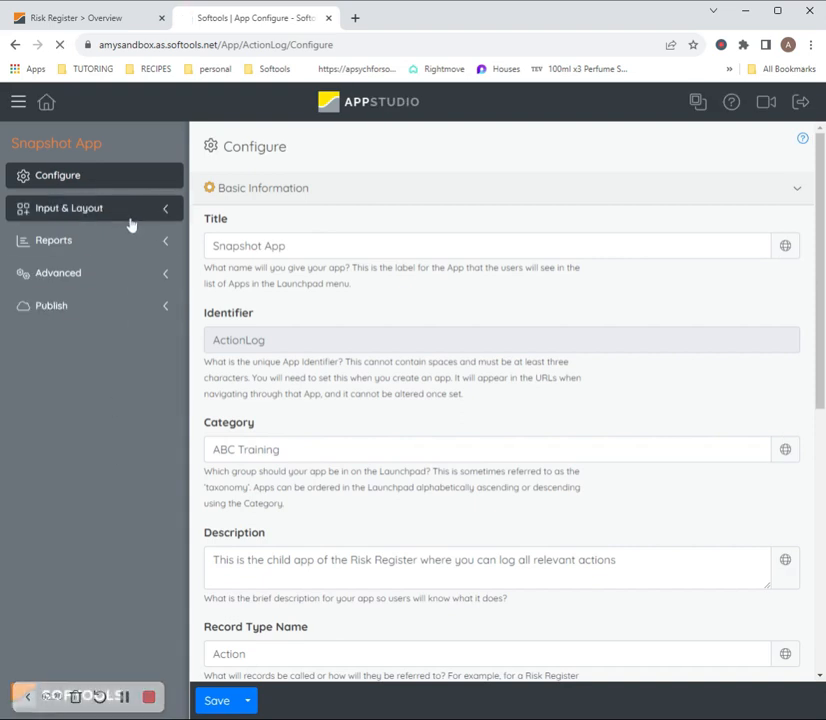
- Switch to the Risk Register, view the DEMO record's first Snapshot App child record, and return to the parent overview
click(87, 20)
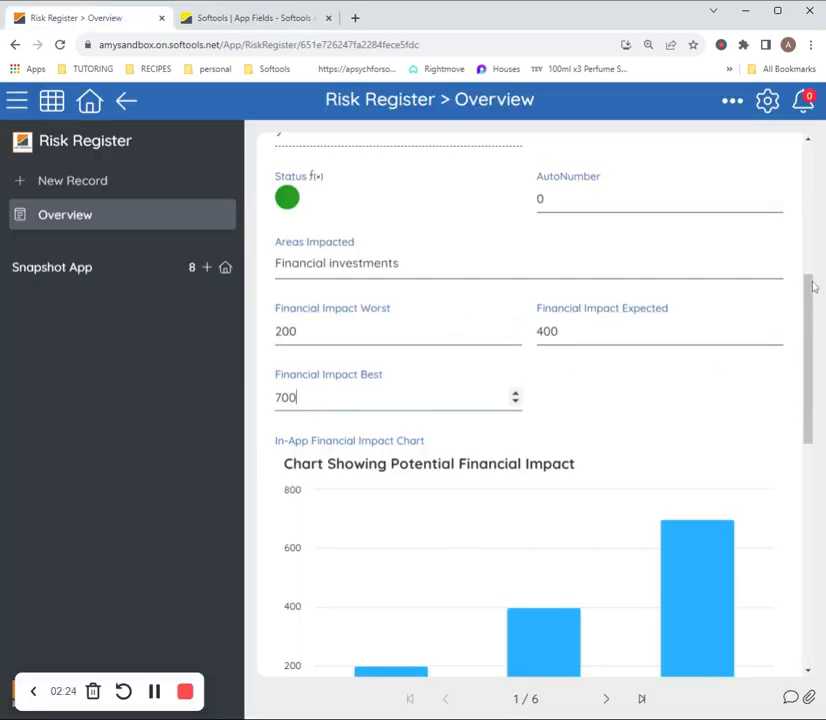
scroll(710, 172, up, 5)
click(225, 267)
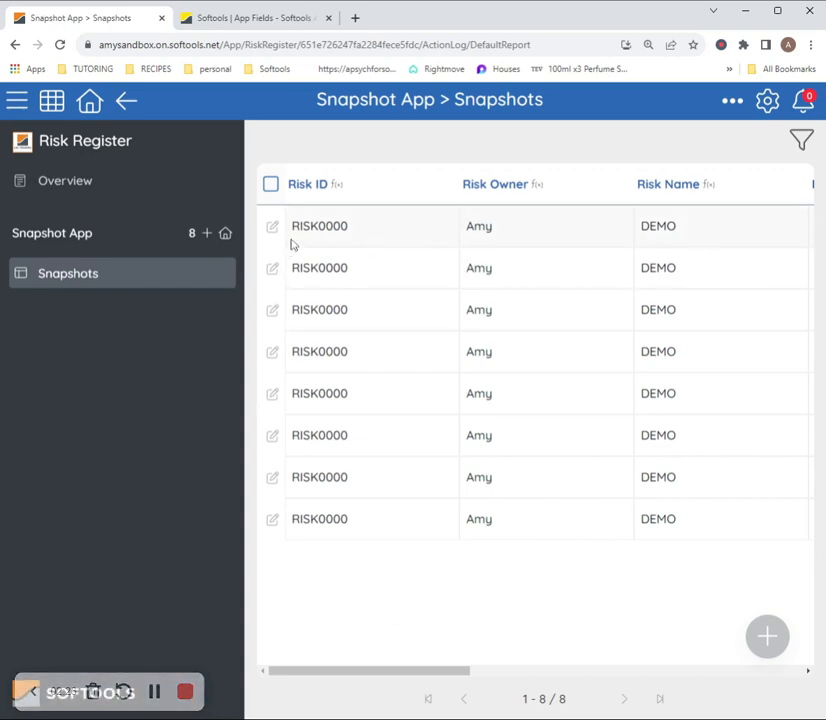
click(285, 228)
click(463, 383)
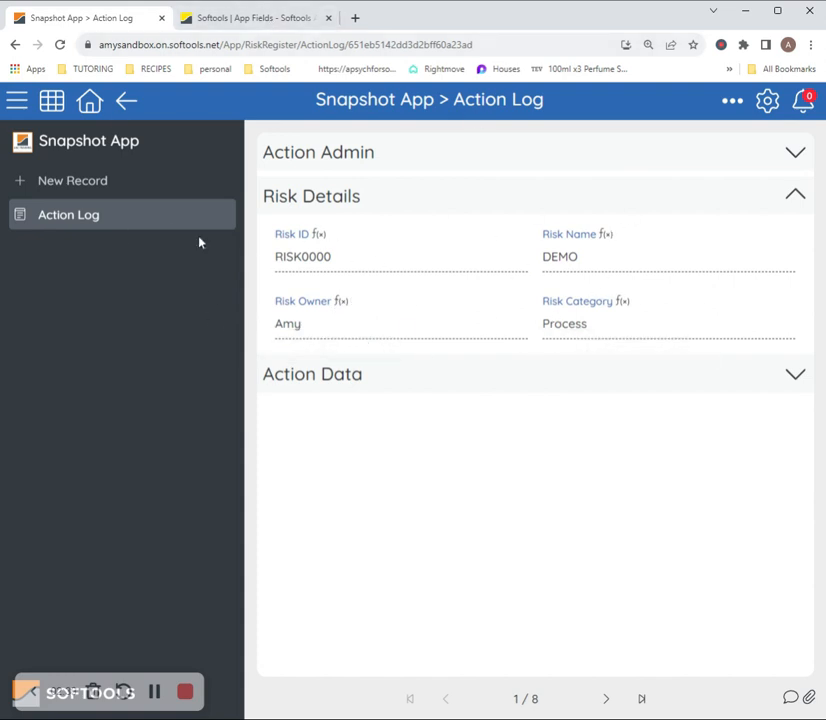
click(125, 101)
click(59, 181)
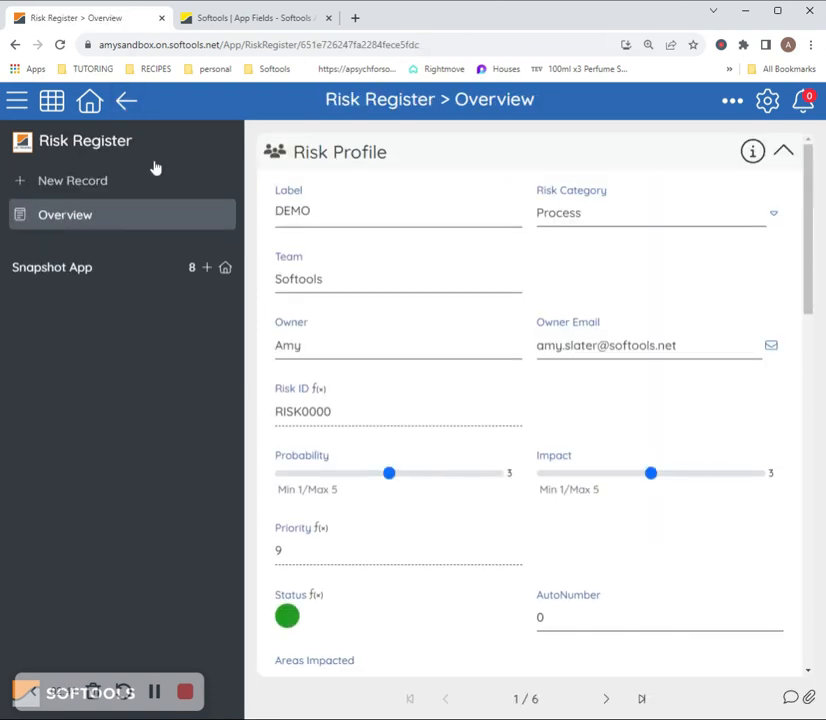
- Return to AppStudio, open the Snapshot App's Risk ID field configuration and locate its expression
click(206, 19)
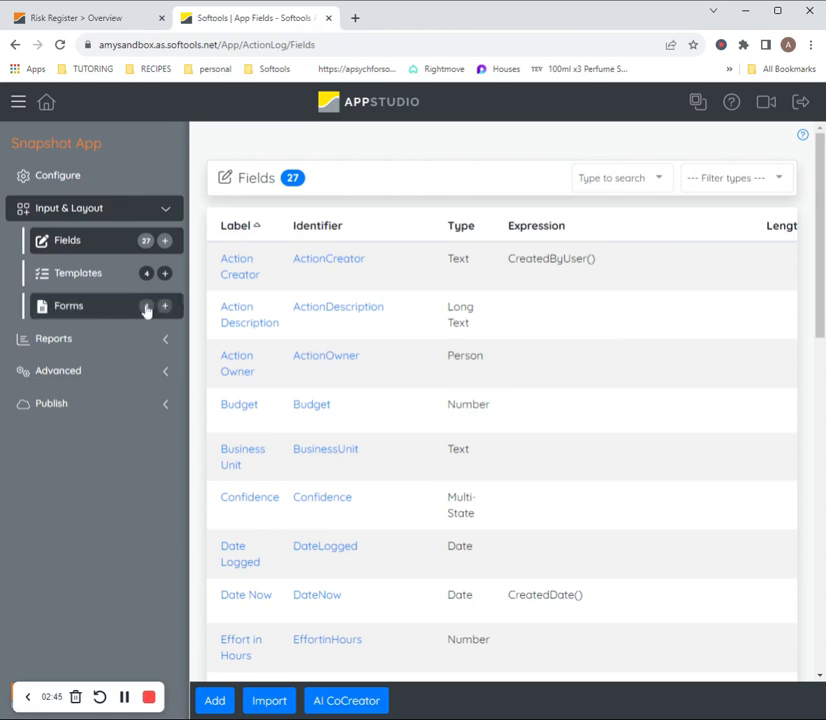
scroll(543, 305, down, 10)
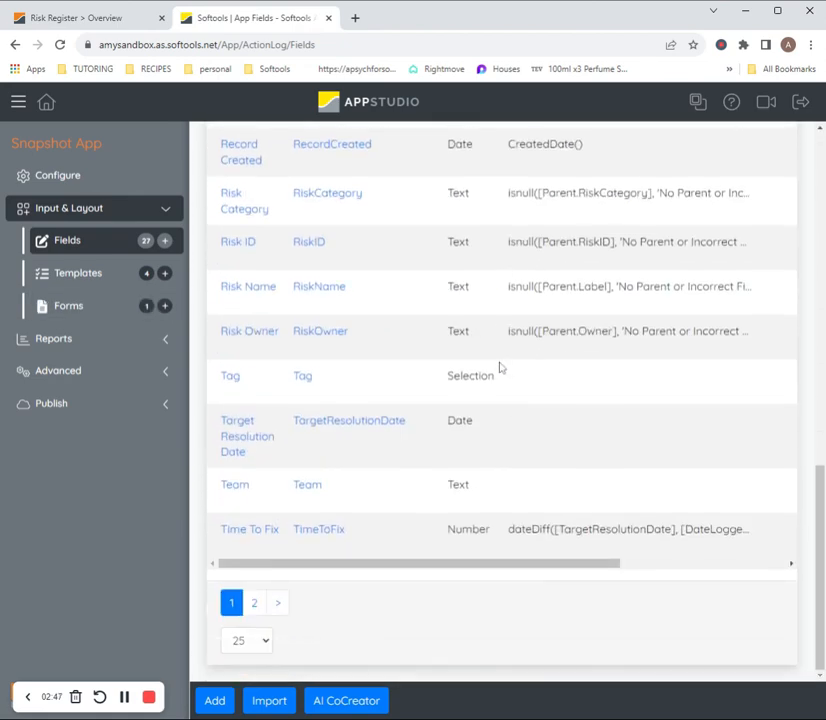
scroll(500, 365, up, 2)
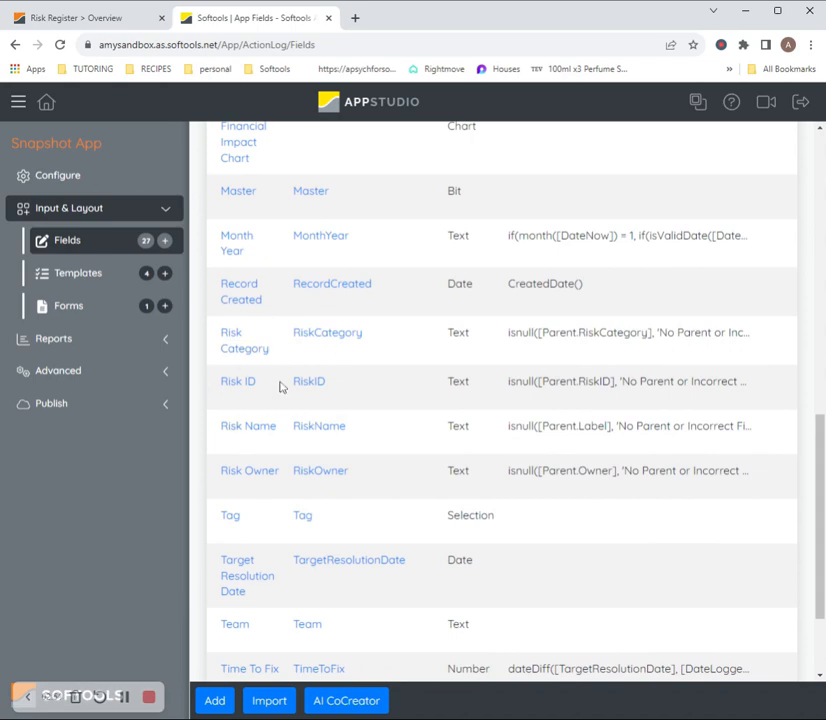
click(245, 390)
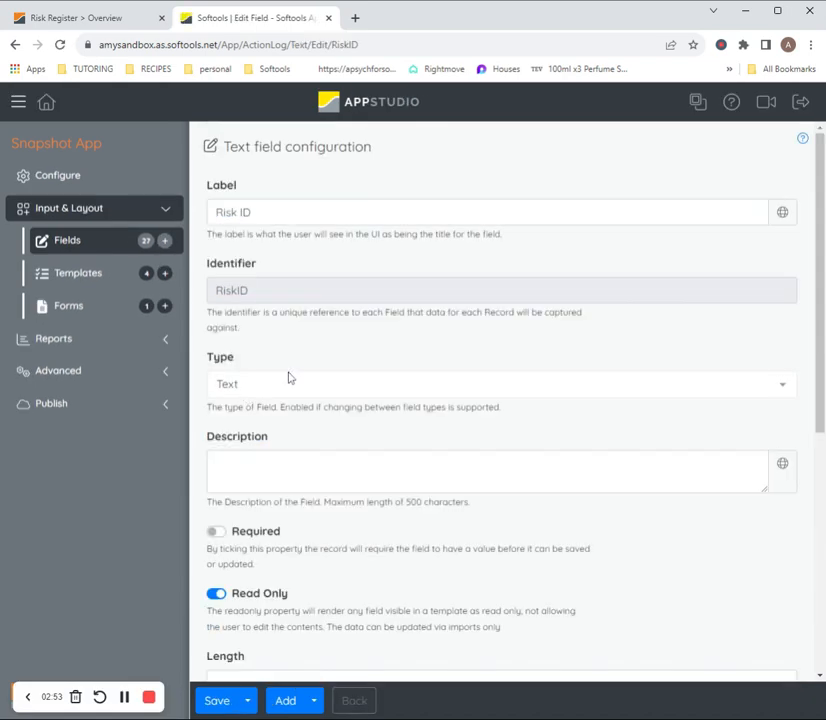
scroll(288, 378, down, 3)
scroll(362, 396, down, 1)
scroll(362, 396, up, 5)
scroll(362, 396, down, 4)
scroll(362, 396, down, 1)
click(240, 398)
scroll(546, 382, down, 4)
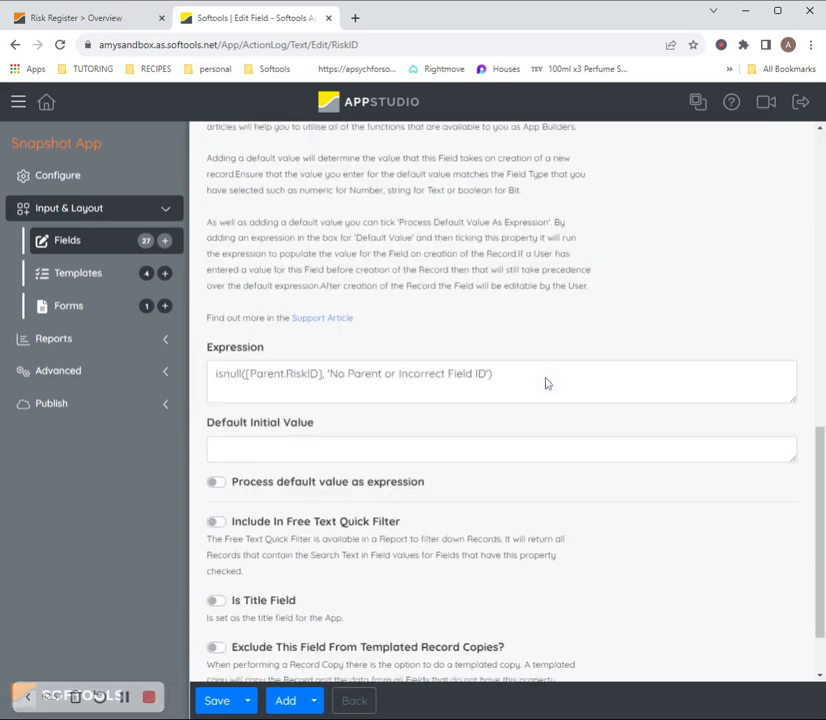
- Examine the Risk ID expression's Parent.RiskID reference and its fallback text "No Parent or Incorrect Field ID"
drag(216, 290, 494, 291)
click(496, 291)
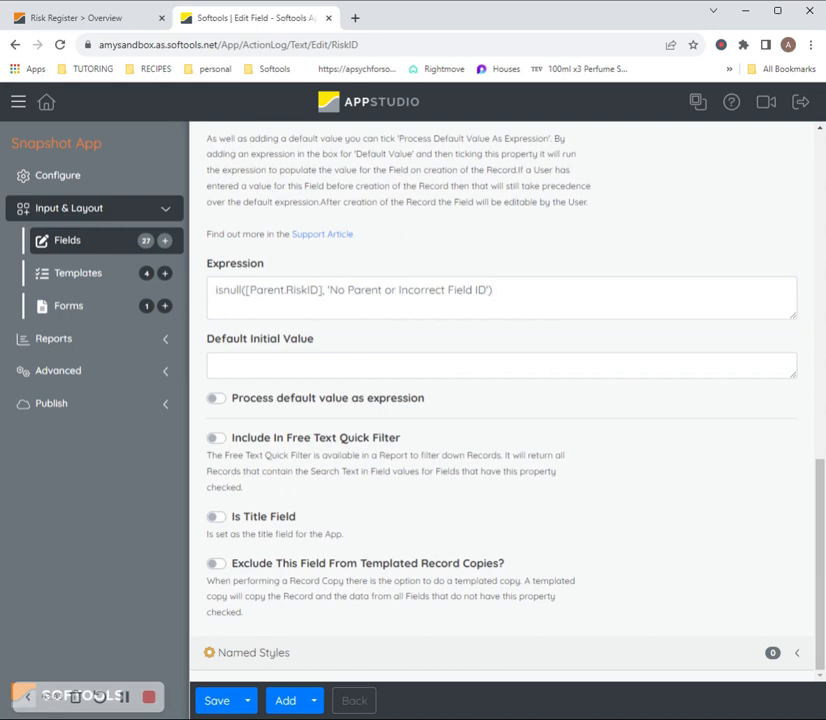
drag(494, 290, 329, 290)
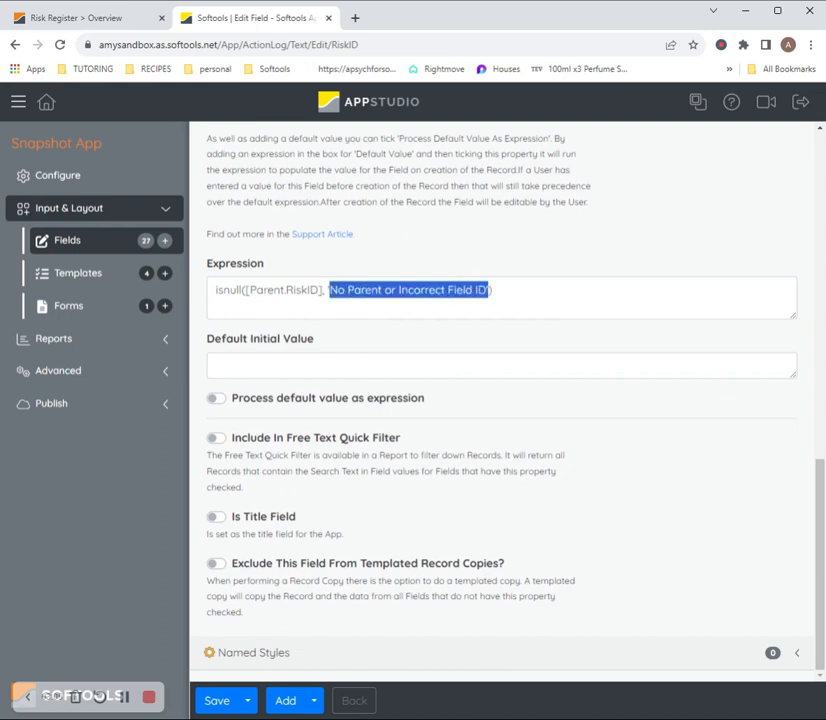
click(495, 291)
drag(329, 290, 492, 290)
click(492, 290)
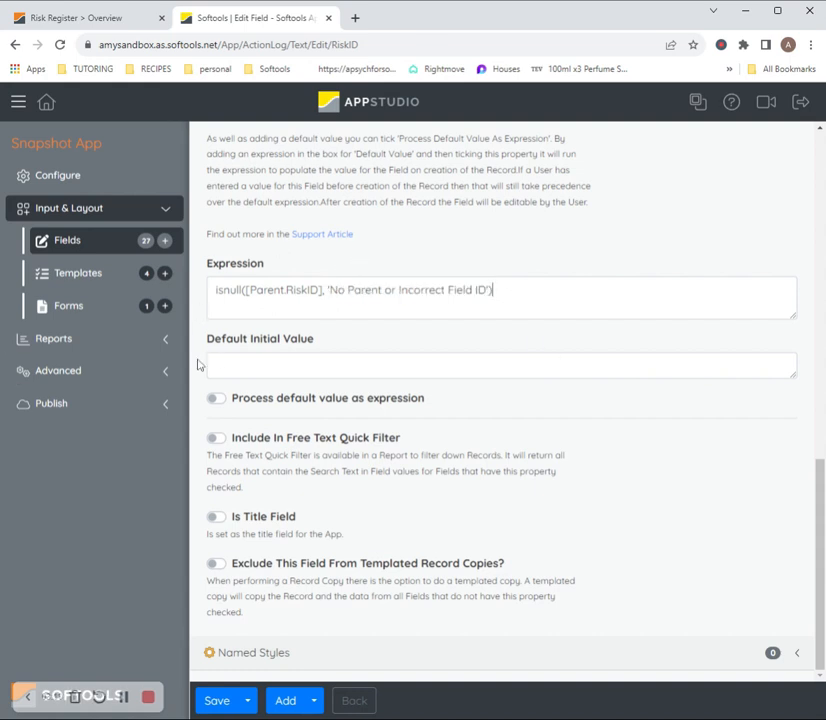
- Return to the field list and check the expressions of the Risk Category, Risk Name and Risk Owner fields
click(90, 252)
scroll(487, 424, down, 5)
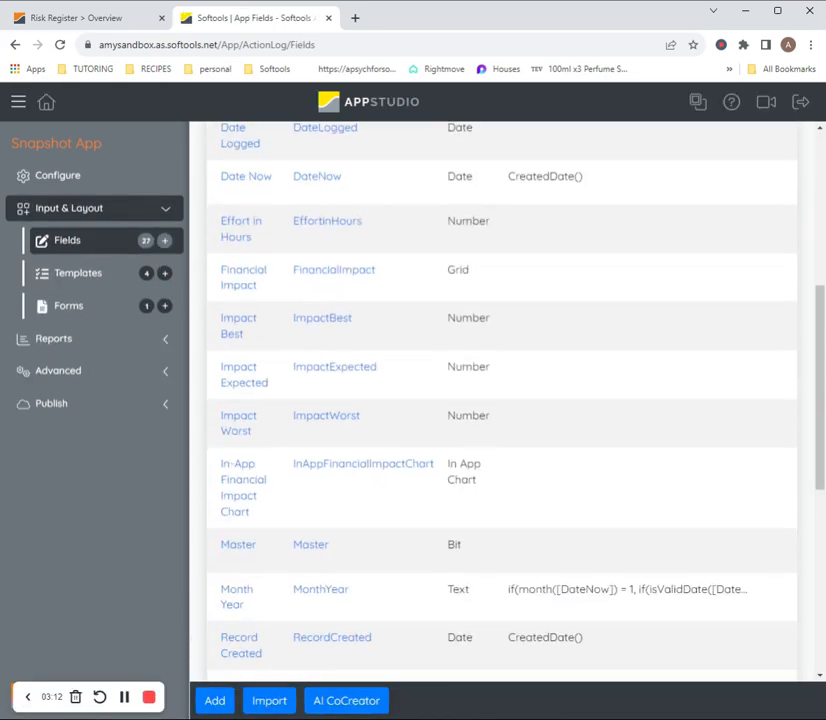
scroll(487, 424, down, 4)
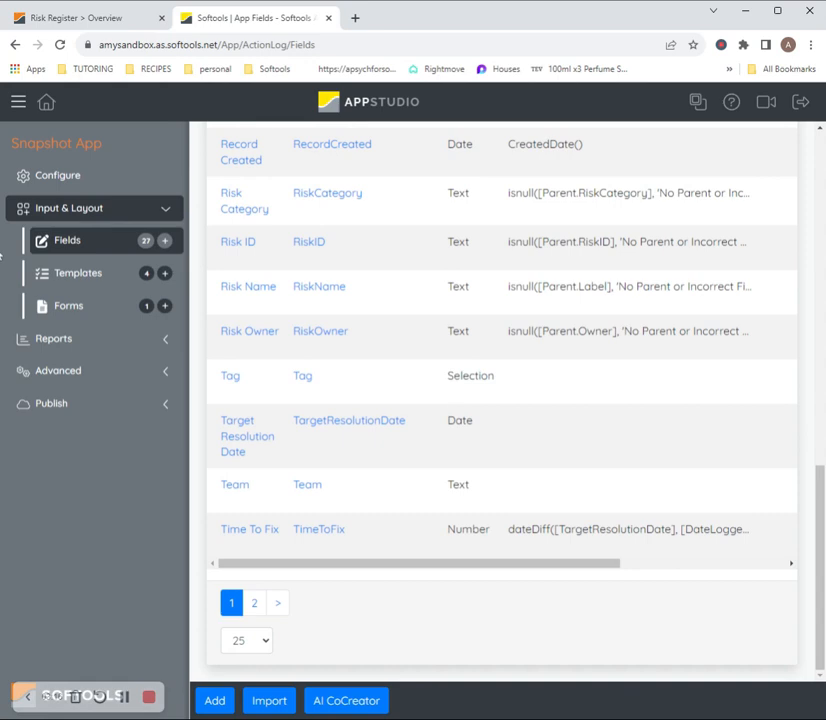
- Open the Risk Details template's design and check how its risk fields are laid out
click(78, 272)
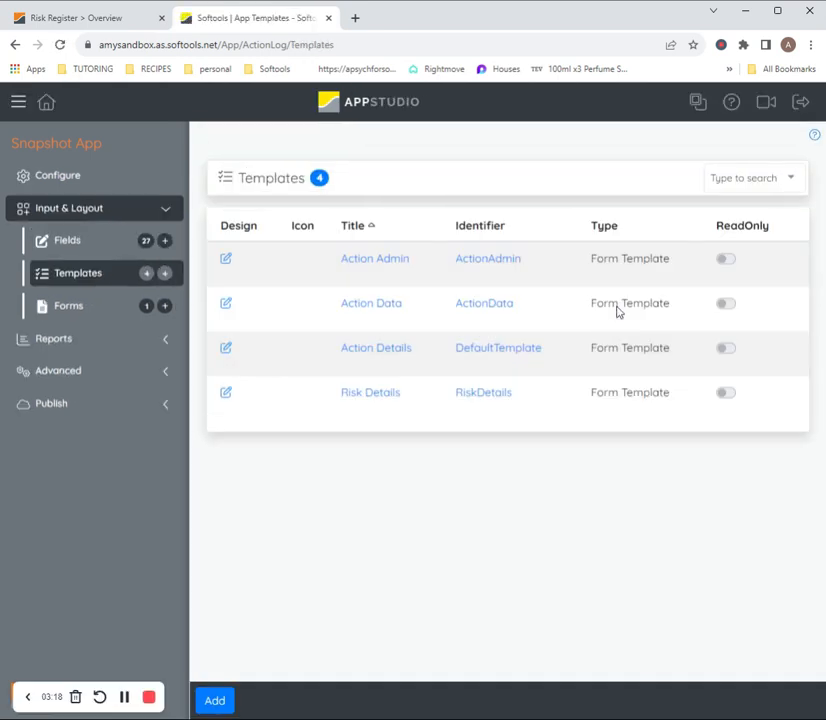
click(398, 400)
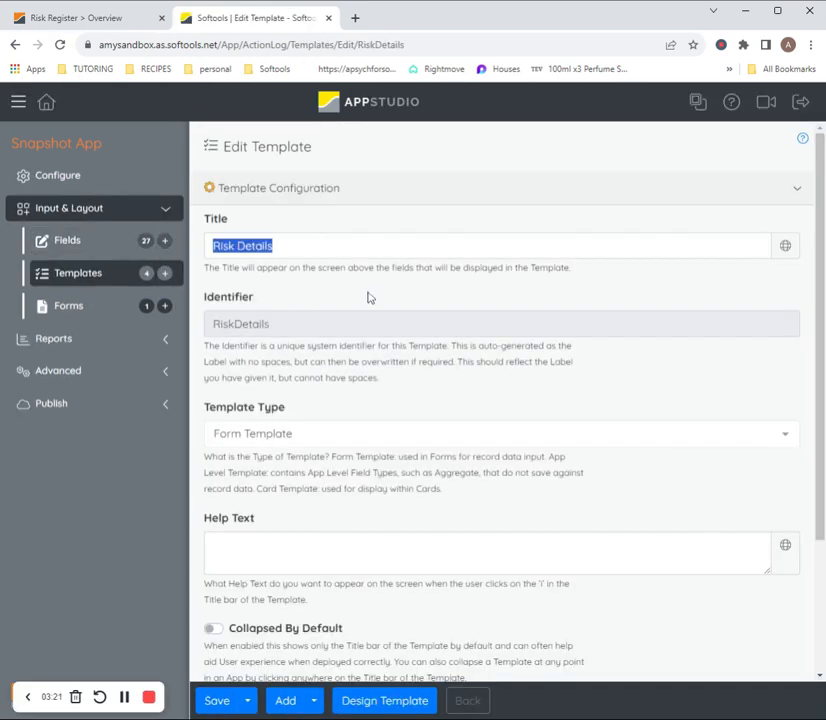
click(385, 700)
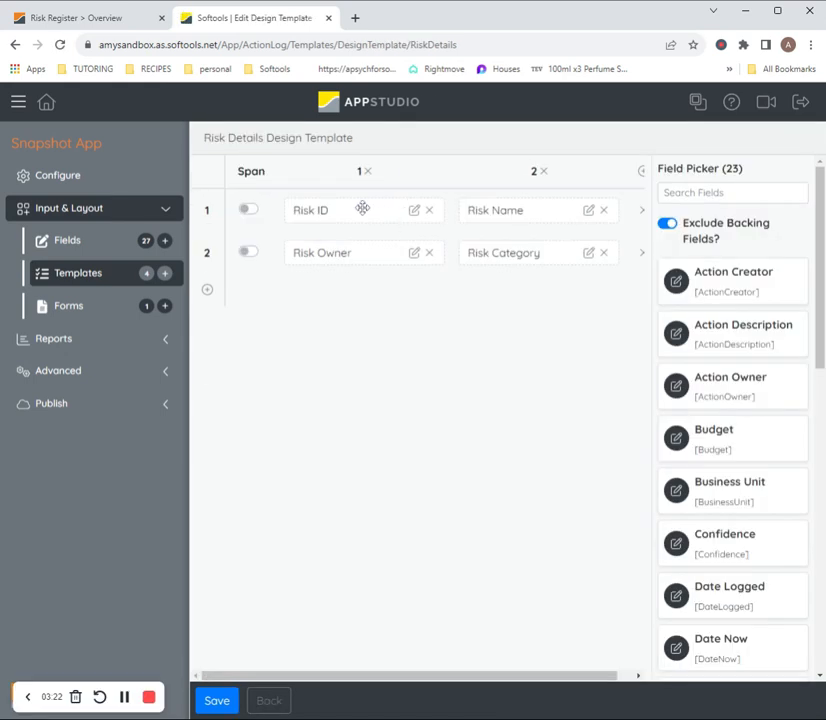
mouse_move(479, 214)
mouse_move(512, 254)
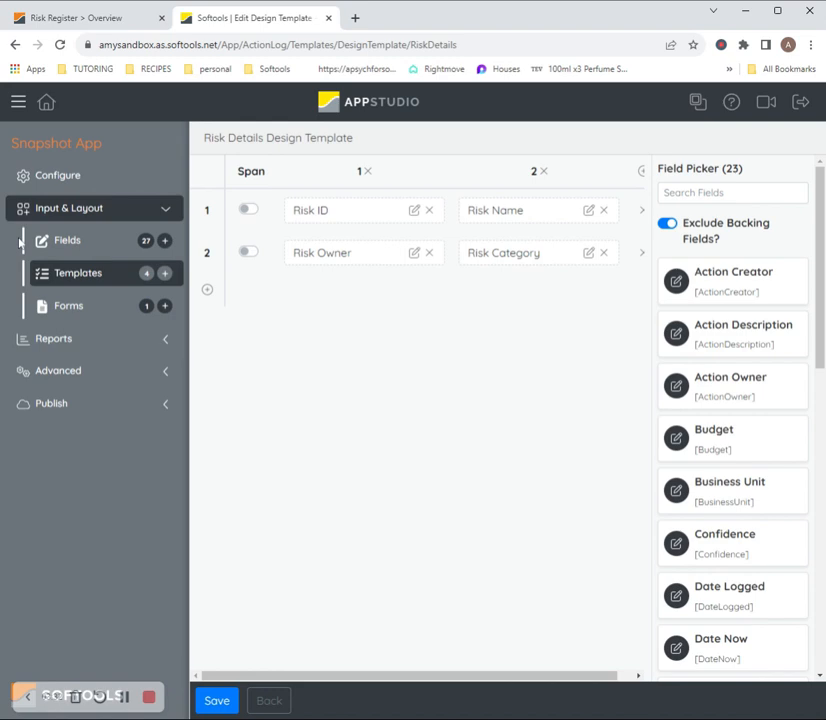
- Open the Snapshot App's Record Created field from the field list and check its field type
click(68, 241)
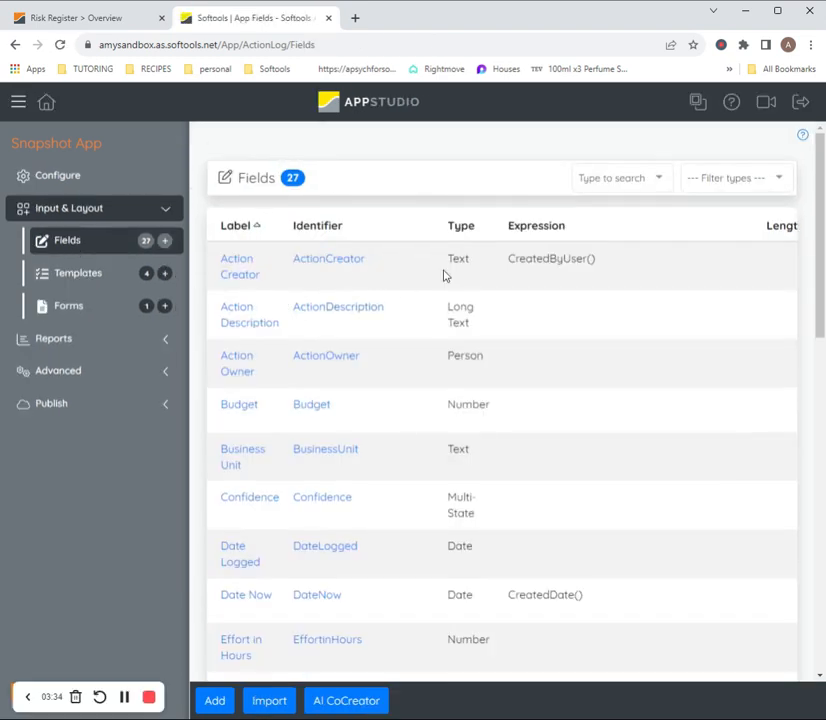
scroll(445, 276, down, 12)
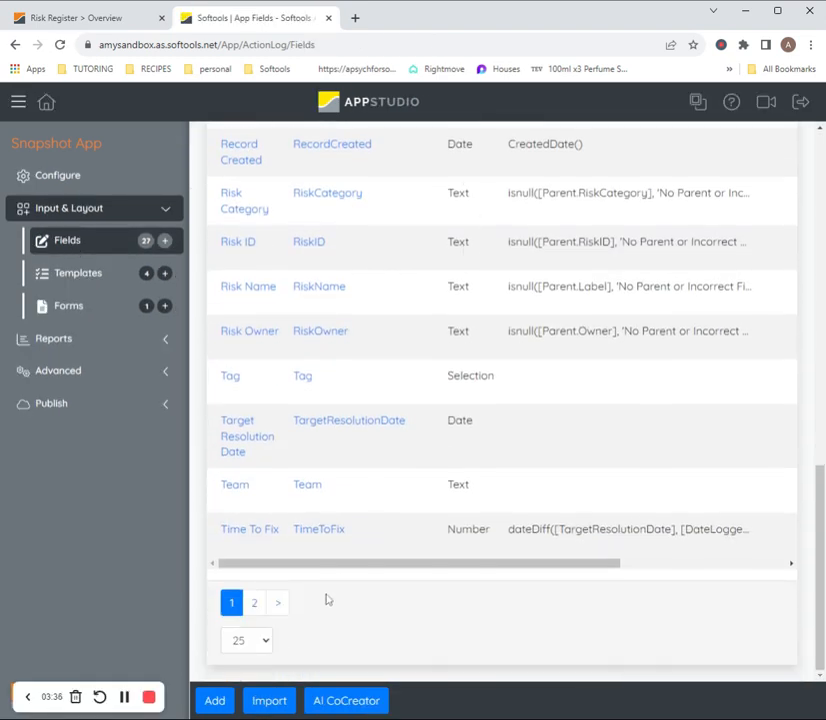
scroll(330, 548, up, 3)
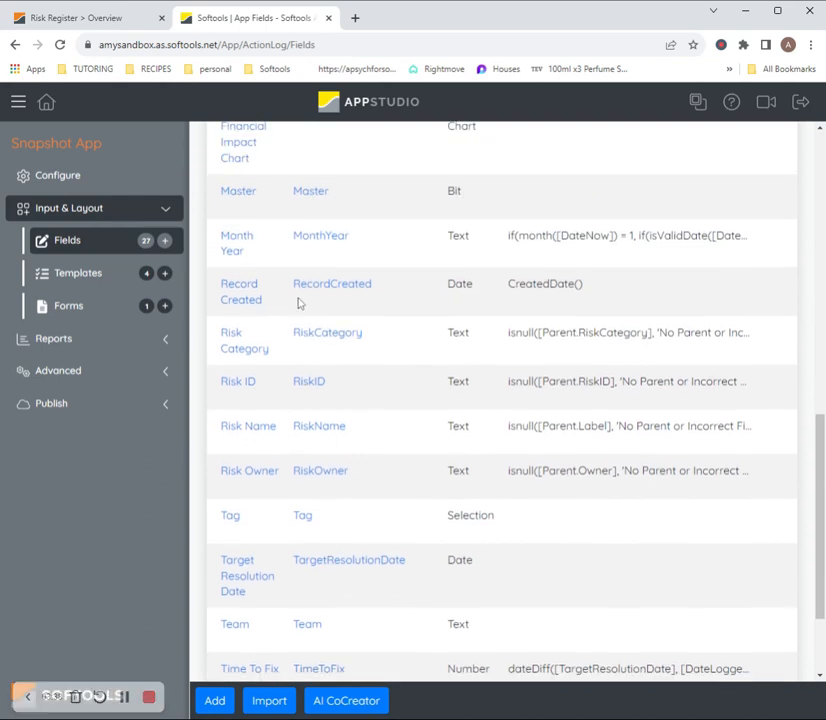
click(330, 285)
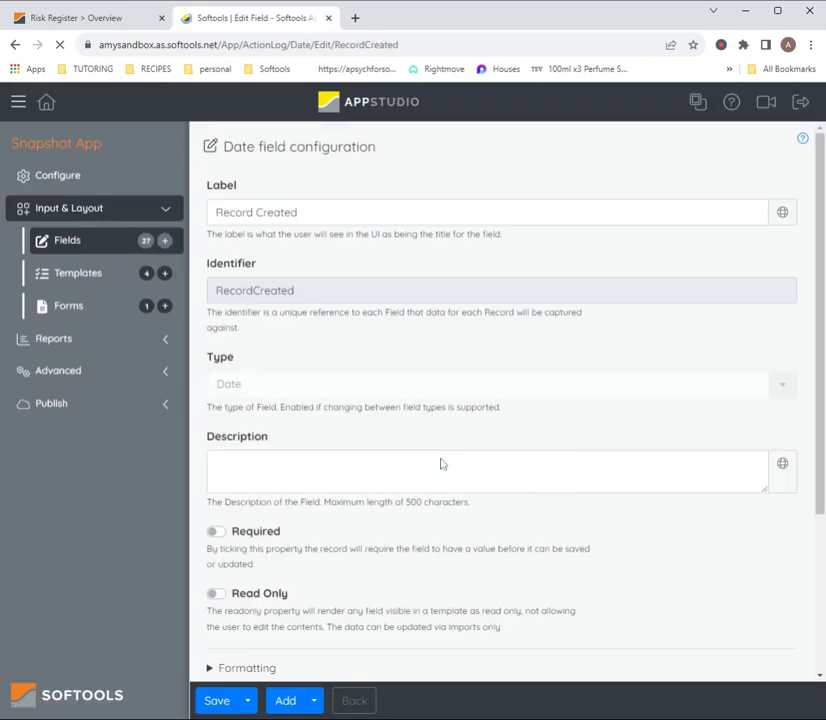
drag(250, 386, 188, 389)
click(339, 356)
- Expand the Record Created field's expression settings, check the CreatedDate() expression and save the field
scroll(339, 356, down, 2)
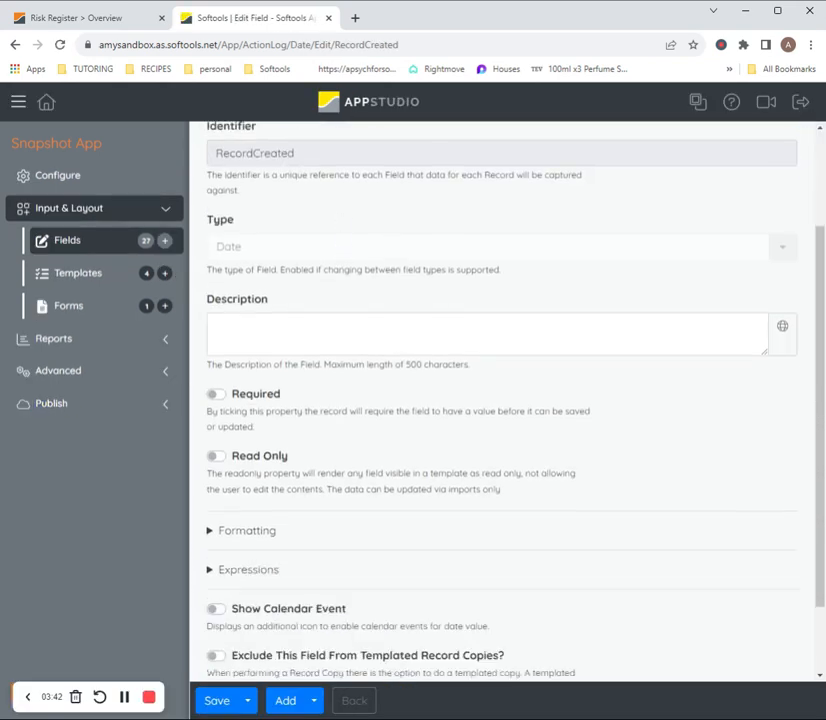
scroll(320, 424, down, 1)
click(248, 476)
scroll(336, 424, down, 4)
drag(316, 371, 168, 371)
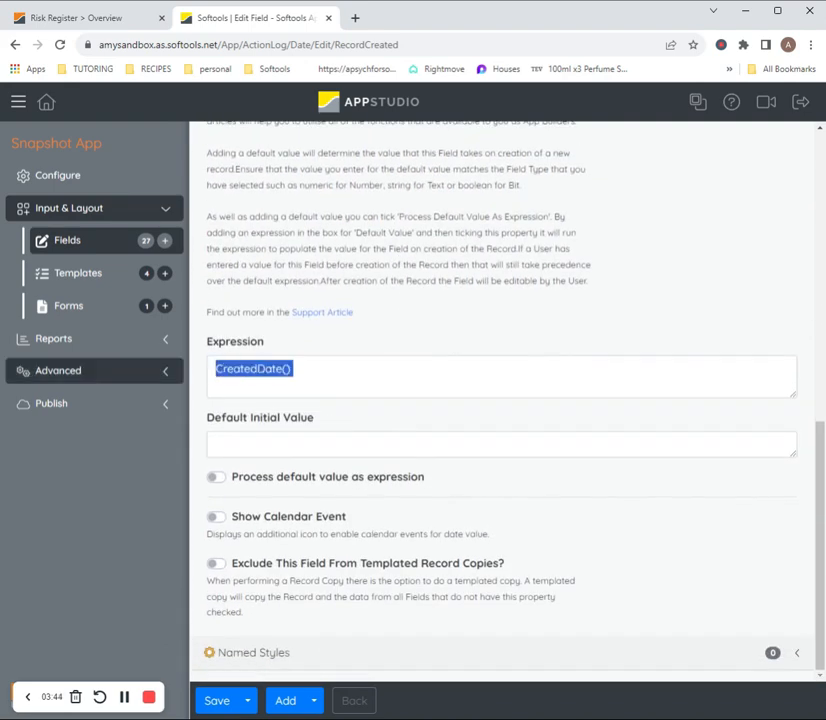
click(371, 362)
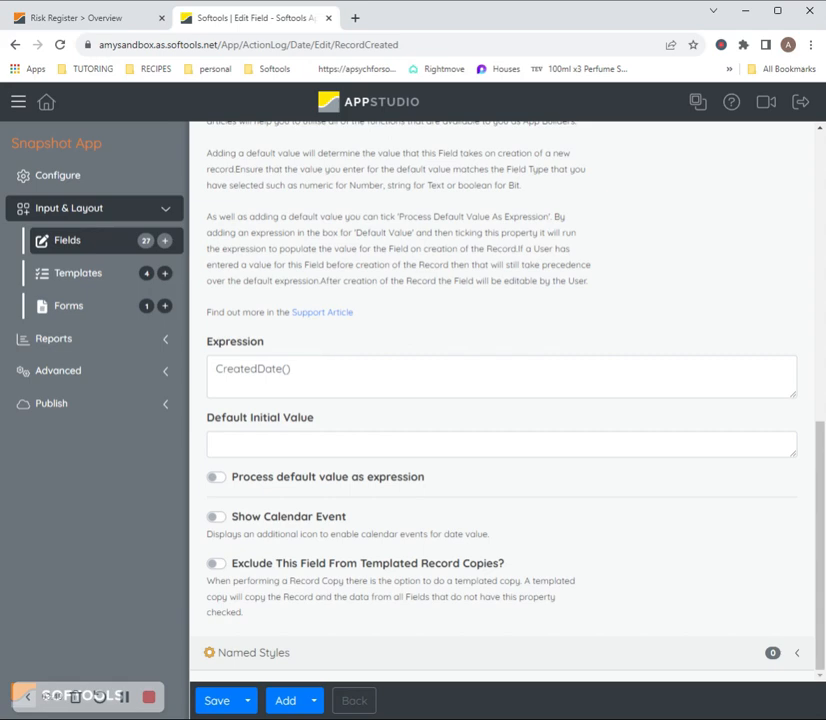
click(214, 708)
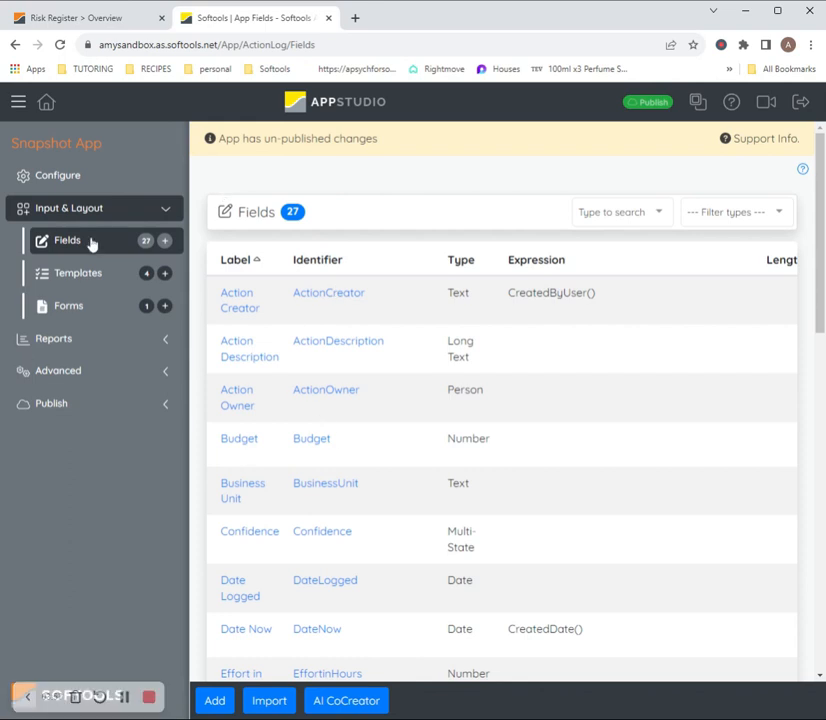
- Open the Master field's configuration and check its label and Bit type
scroll(500, 430, down, 2)
scroll(520, 437, down, 7)
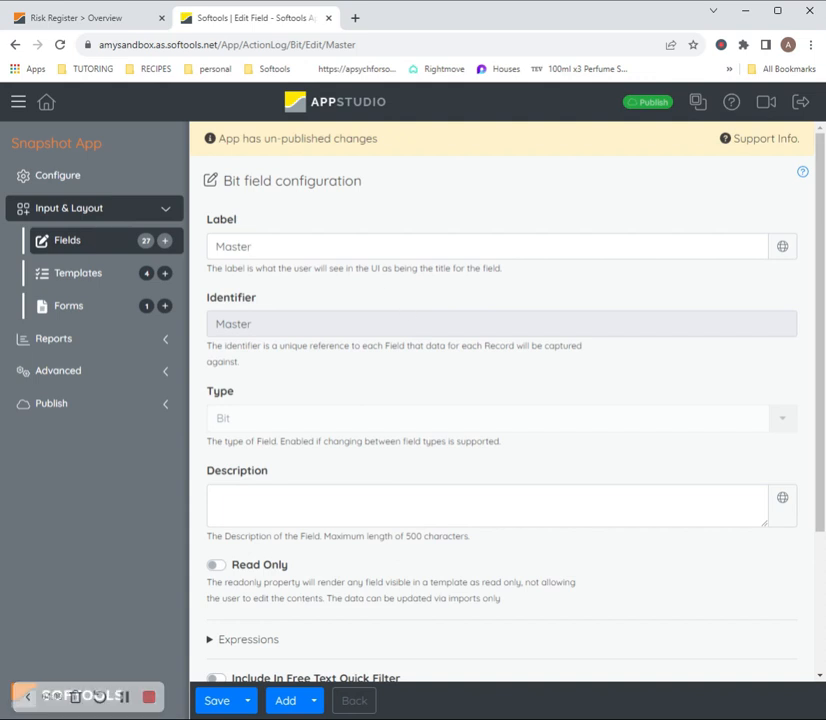
key(ctrl+a)
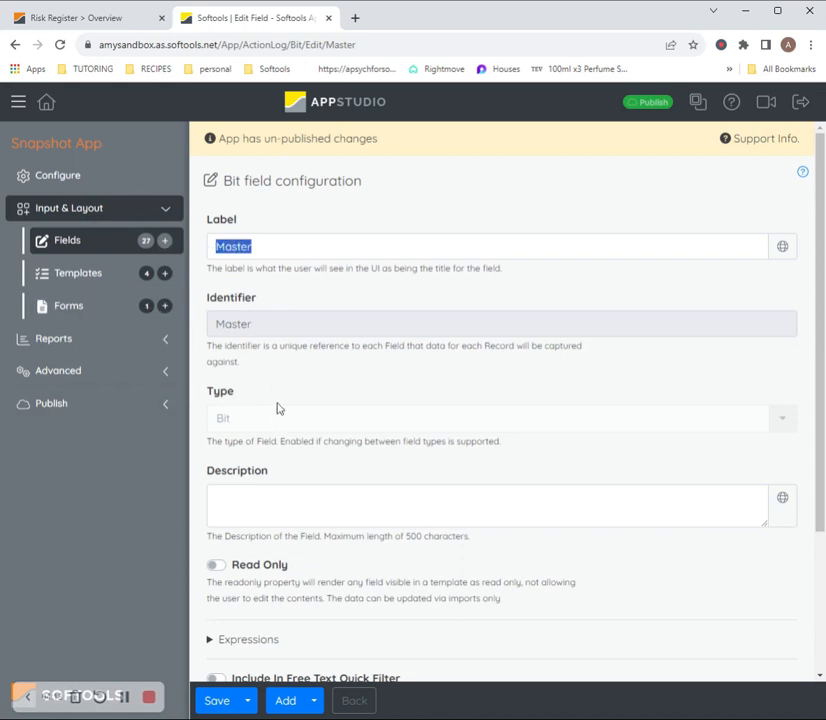
click(241, 432)
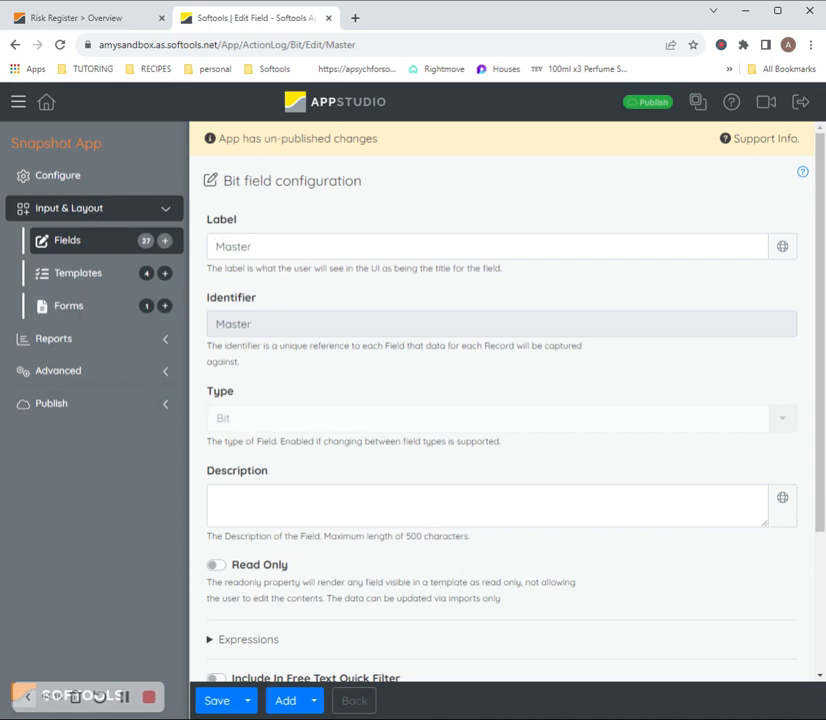
- Switch to the parent Risk Register record and check its Financial Impact Worst, Expected and Best fields
click(90, 248)
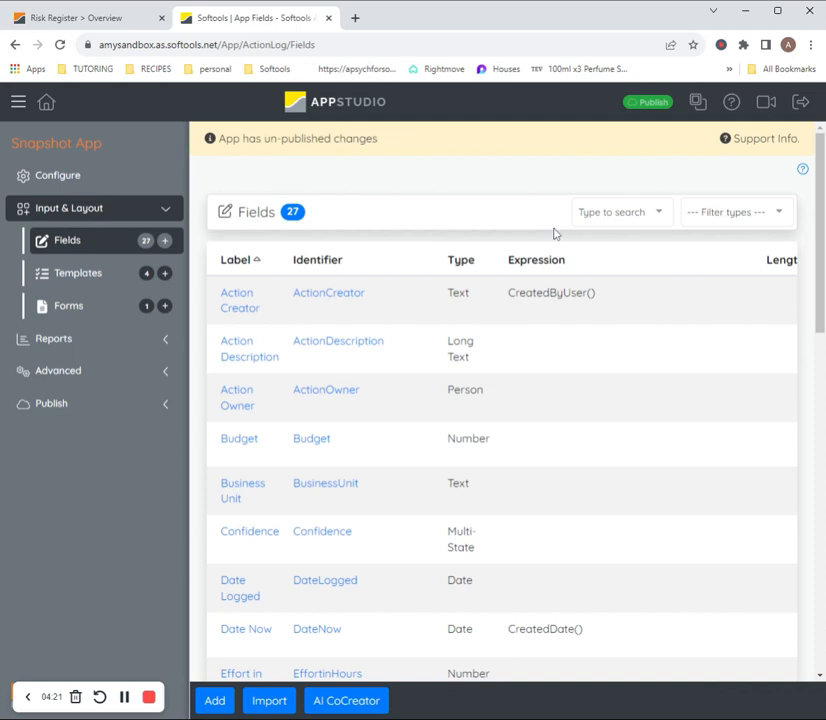
scroll(556, 233, down, 1)
scroll(556, 233, down, 3)
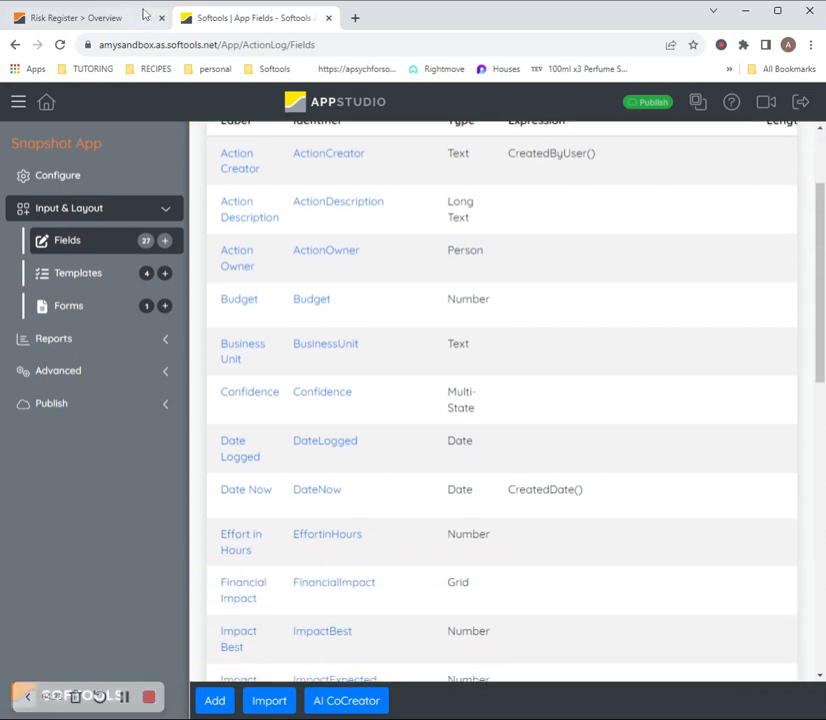
click(77, 16)
scroll(424, 465, down, 4)
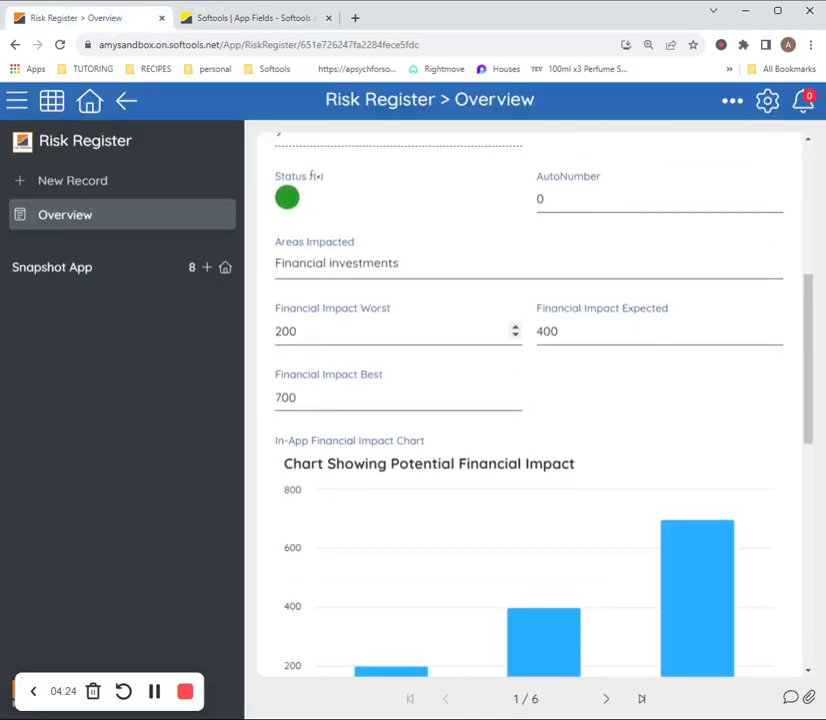
click(424, 331)
- Return to AppStudio, open the Impact Best number field and expand its expression settings
click(227, 18)
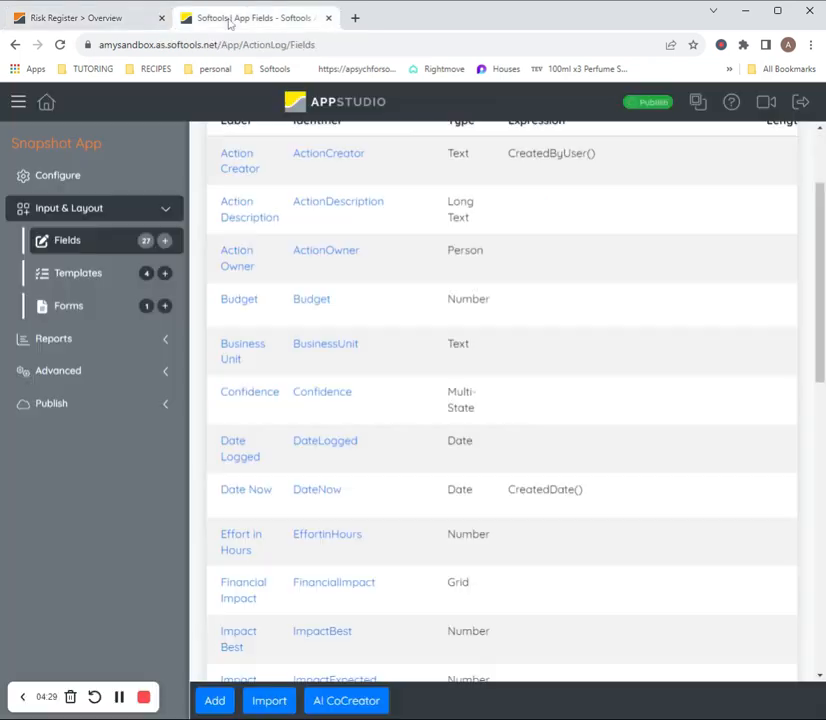
scroll(535, 498, down, 3)
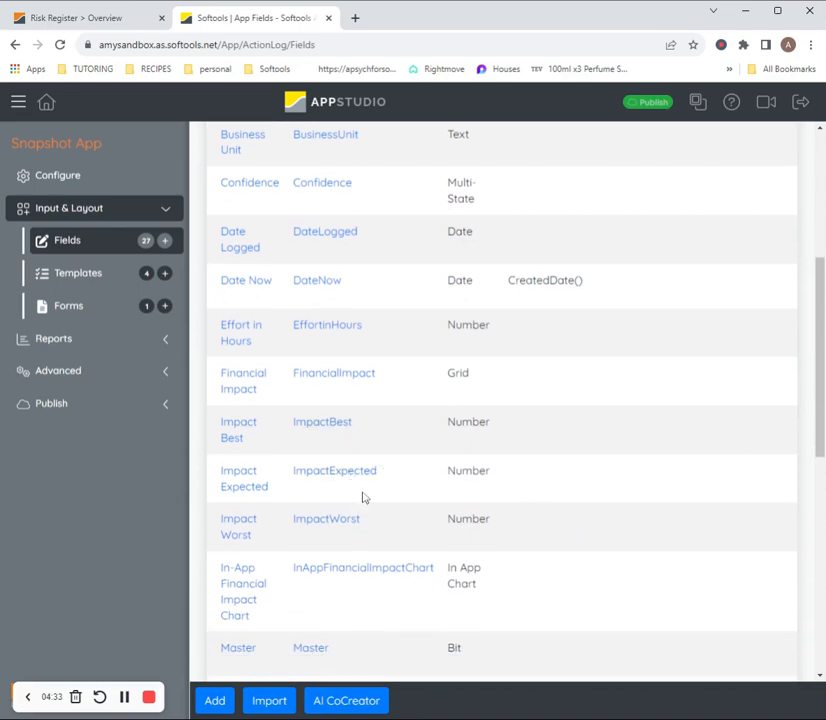
click(326, 430)
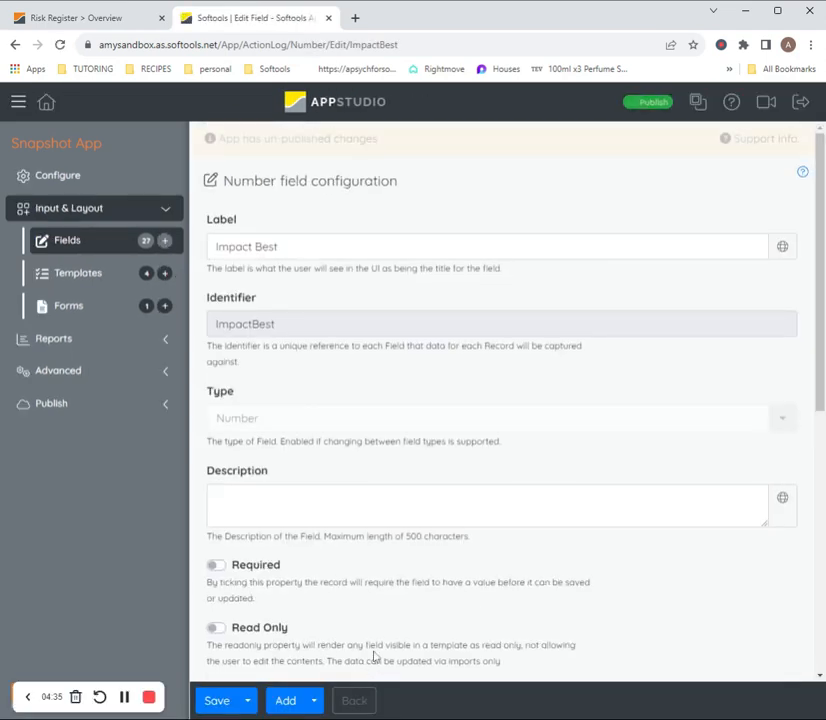
scroll(378, 343, down, 3)
scroll(300, 400, down, 3)
click(221, 448)
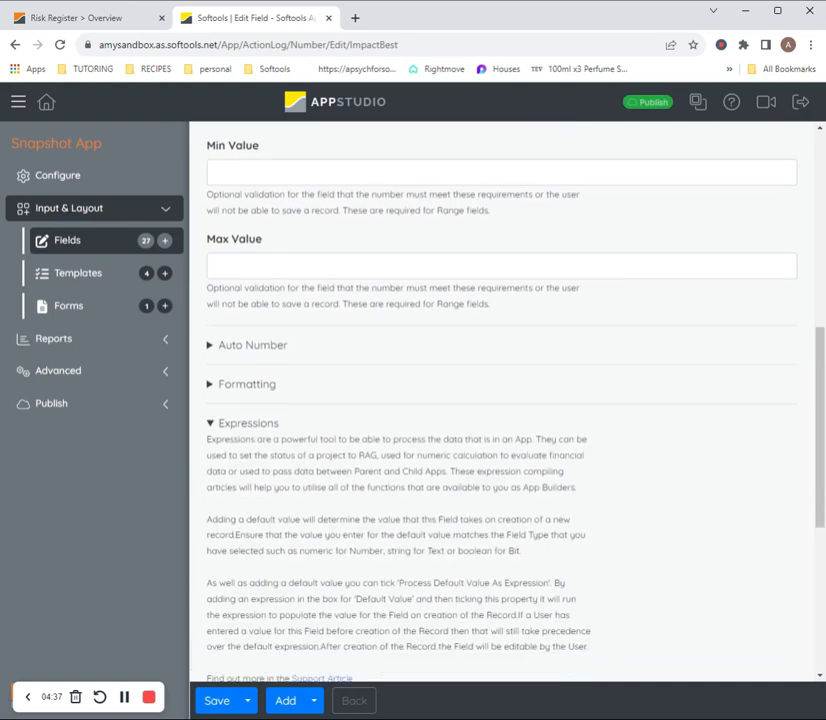
scroll(453, 469, down, 4)
scroll(453, 469, up, 1)
scroll(453, 469, up, 1)
click(330, 548)
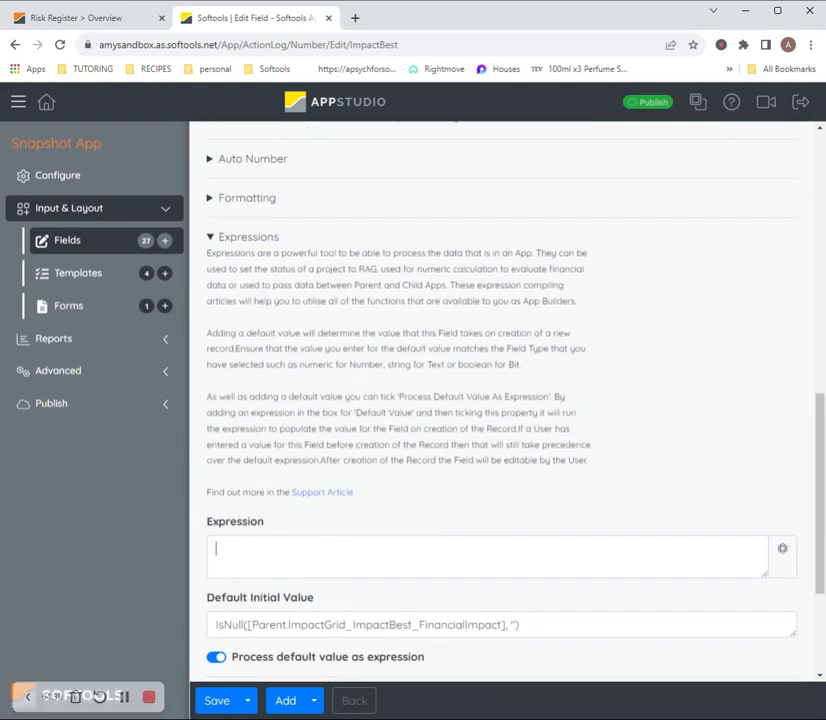
- Examine Impact Best's default initial value expression, which references Parent.ImpactGrid_ImpactBest_FinancialImpact, and compare it with the Expression setting
scroll(441, 587, down, 1)
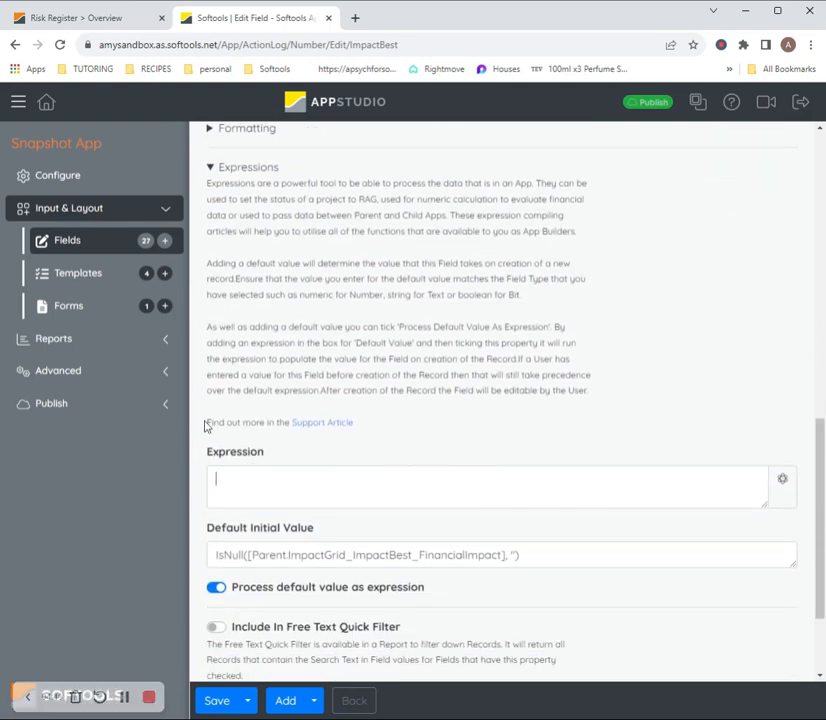
drag(216, 555, 520, 555)
click(540, 555)
click(475, 497)
click(216, 478)
- Open the Financial Impact grid field from the field list and expand its grid cell expressions
click(87, 241)
scroll(490, 420, down, 7)
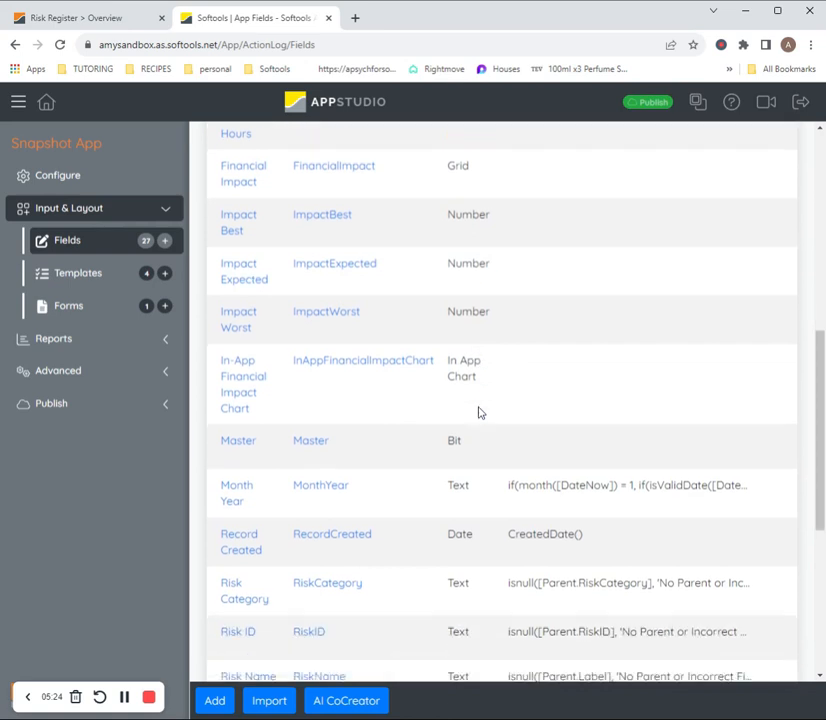
scroll(478, 412, up, 2)
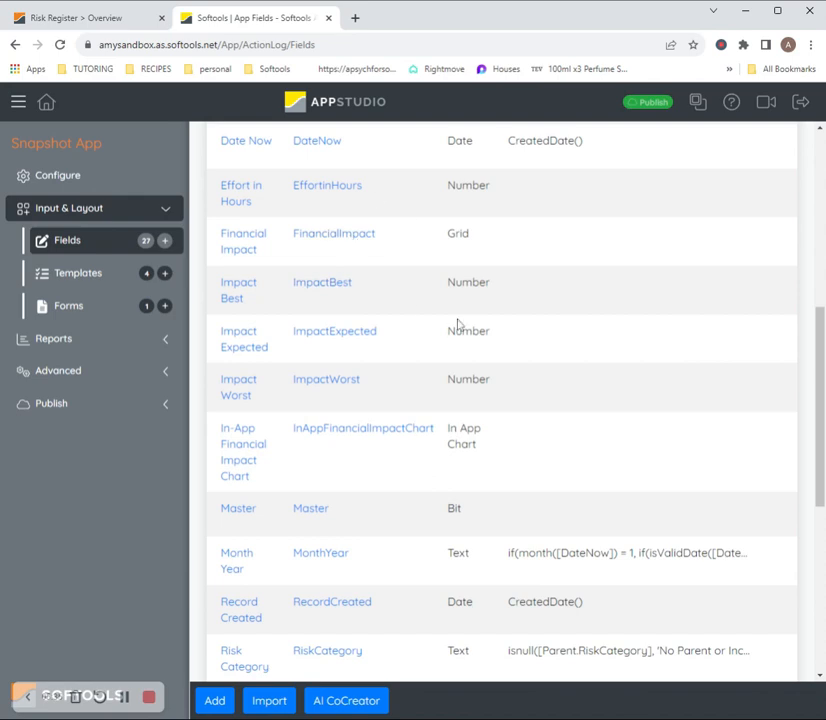
click(342, 237)
scroll(286, 603, down, 5)
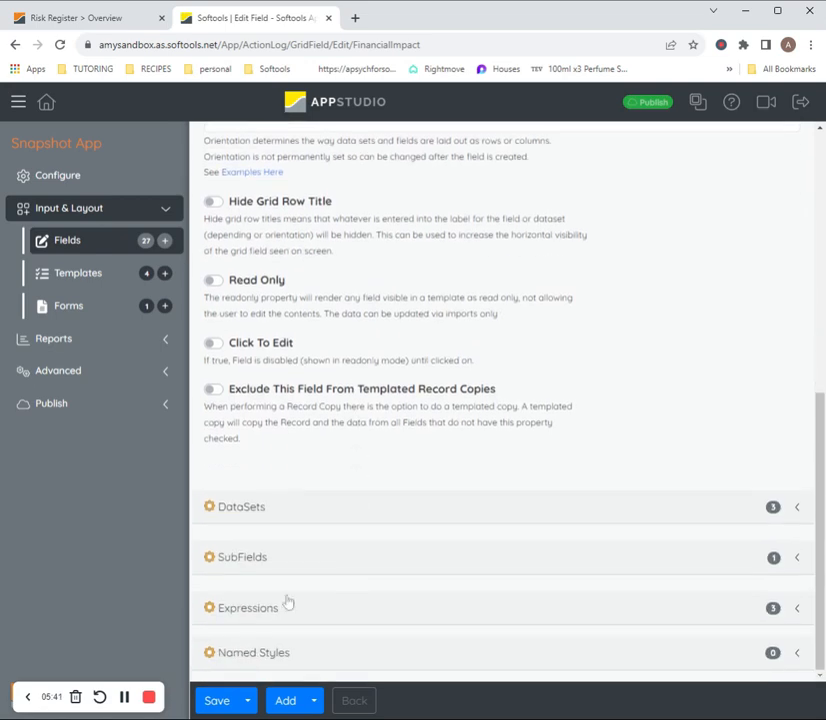
click(286, 603)
scroll(596, 538, down, 3)
- Check the grid expressions of the ImpactWorst, ImpactExpected and ImpactBest datasets
drag(501, 599, 543, 599)
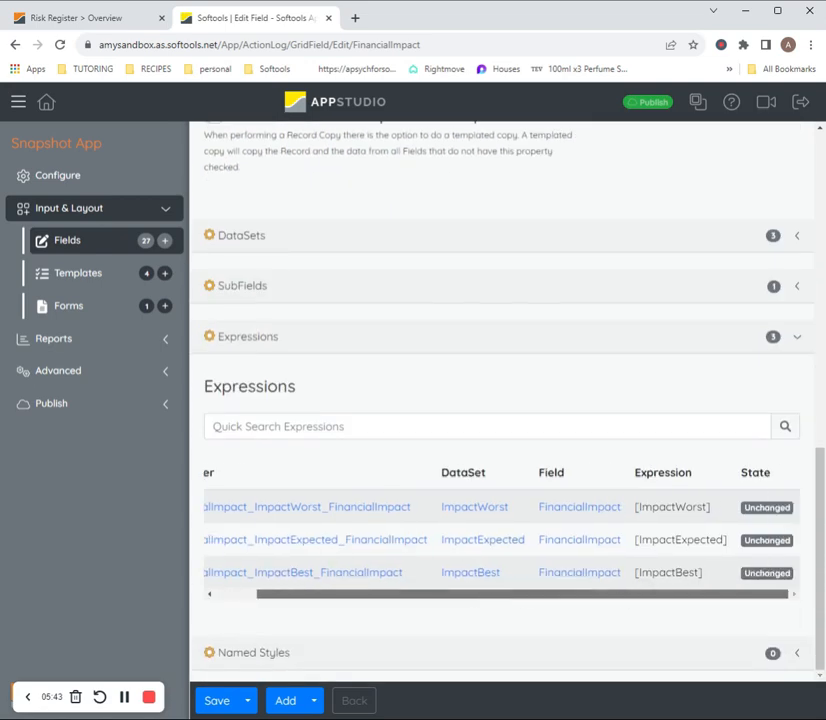
drag(710, 507, 636, 507)
drag(727, 540, 623, 547)
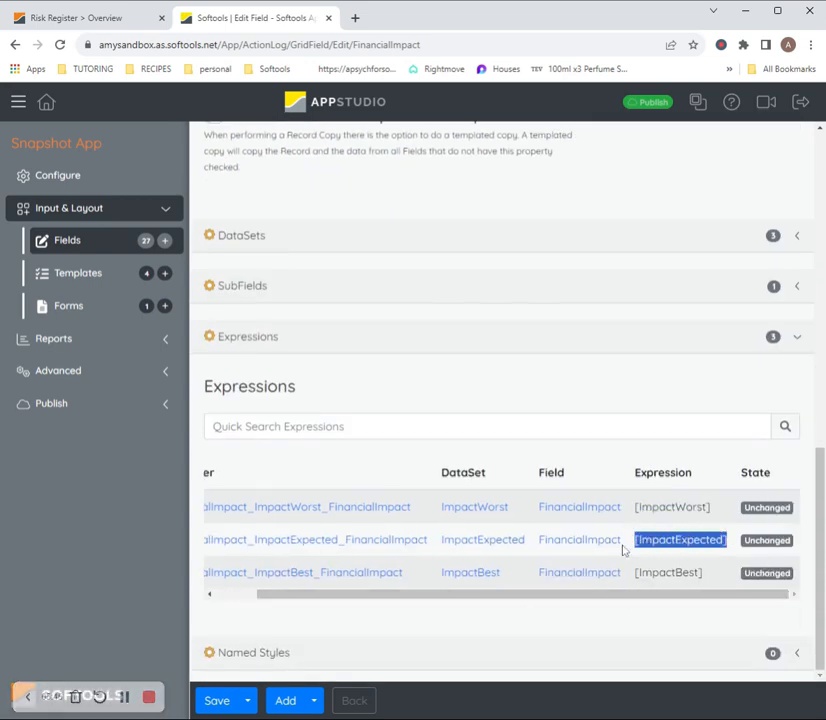
drag(710, 574, 634, 575)
click(706, 583)
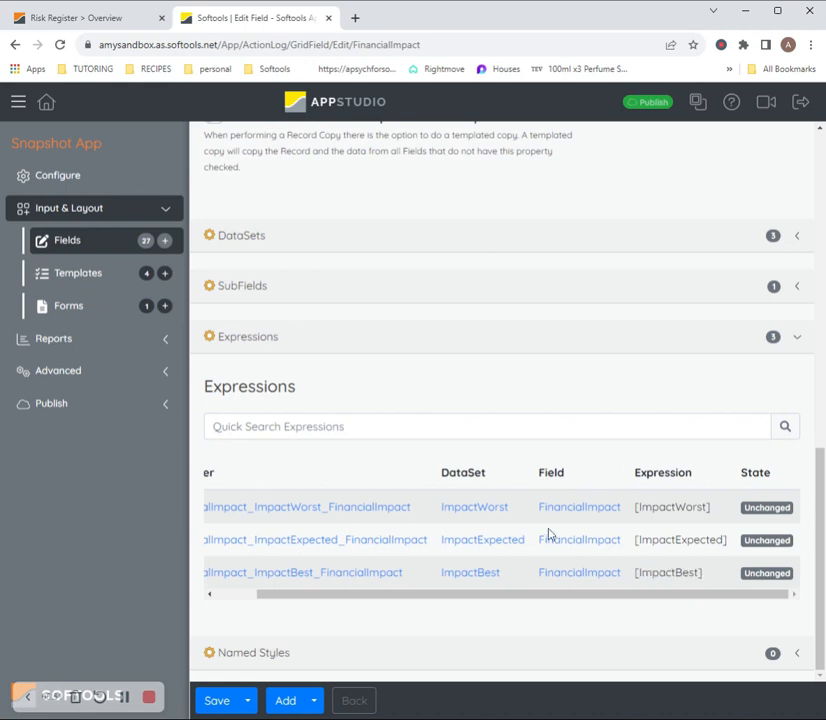
- Open the ImpactWorst cell's expression for editing, review its [ImpactWorst] reference and close the dialog
click(608, 508)
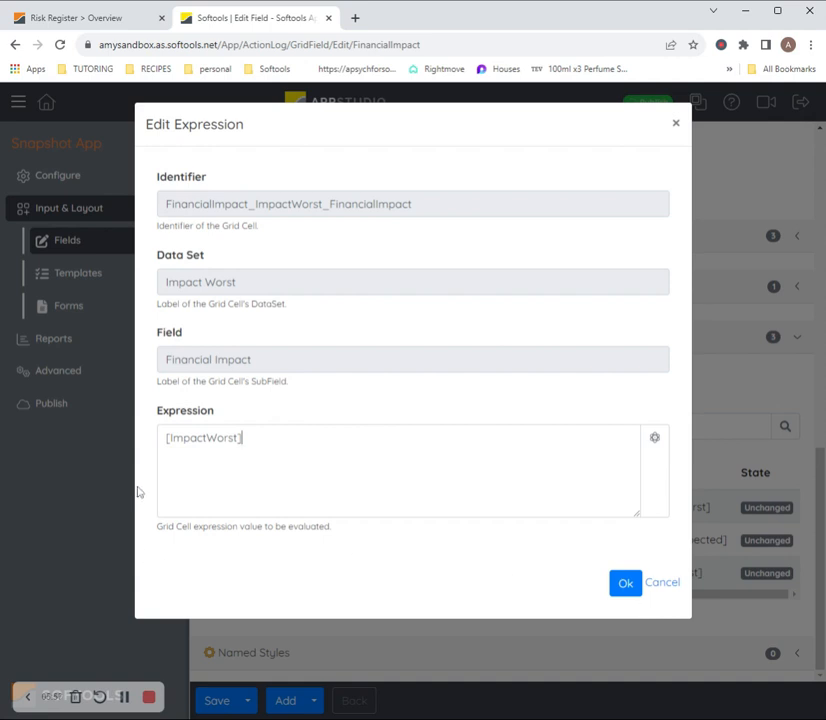
key(ctrl+a)
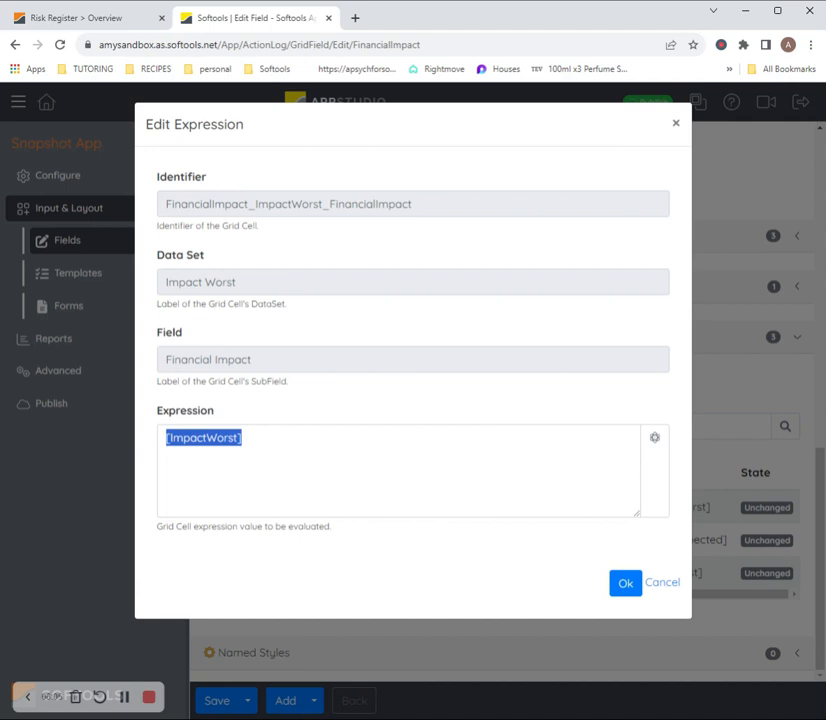
click(626, 586)
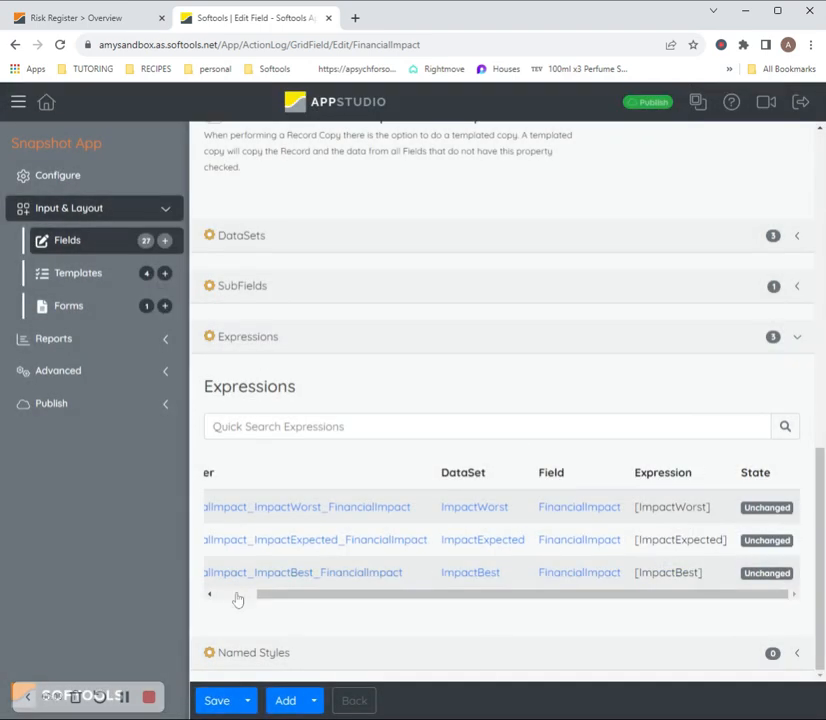
- Open the Action Data template's design and review its Month Year, Financial Impact and In-App Financial Impact Chart rows
click(68, 283)
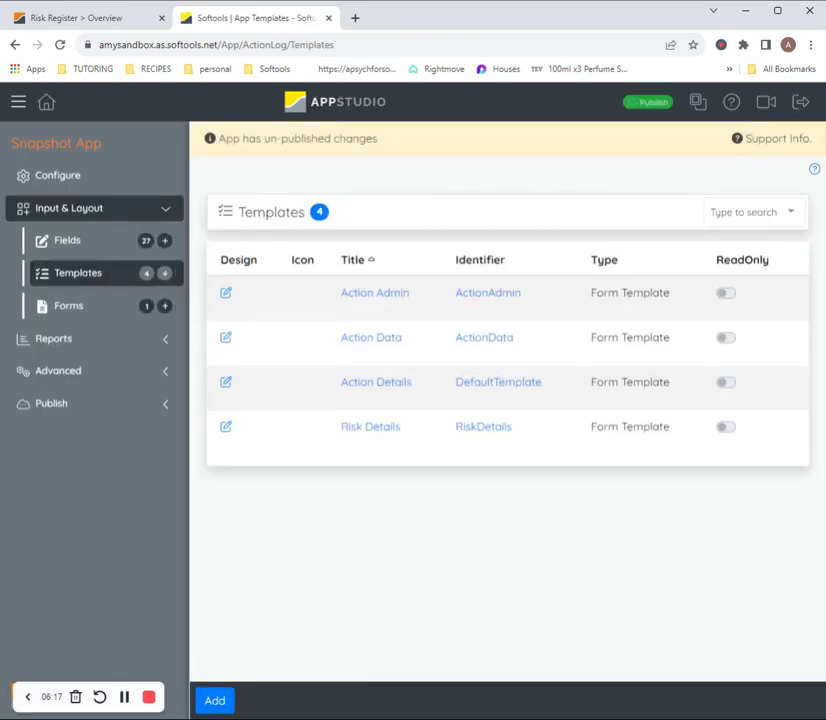
click(484, 337)
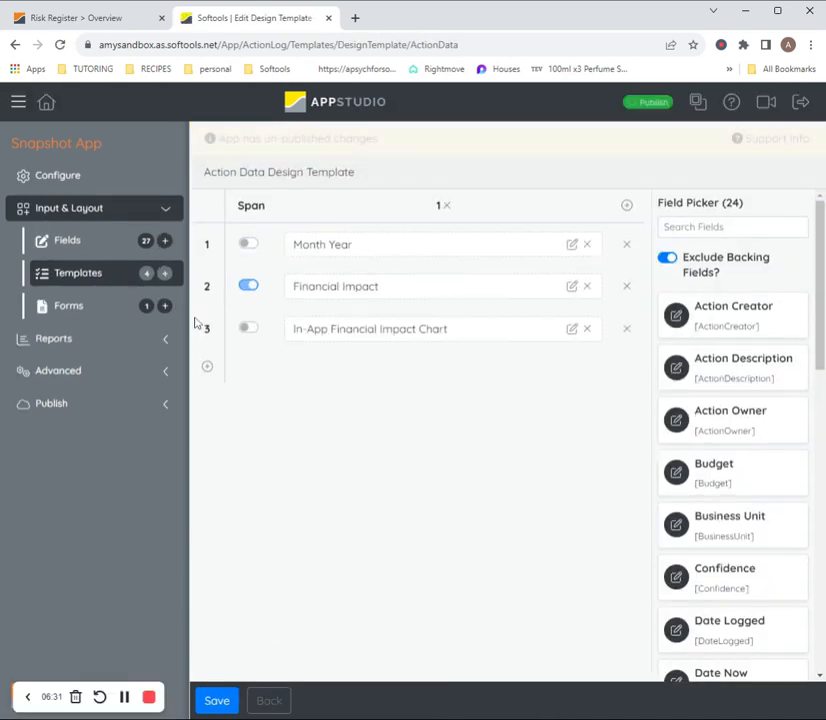
click(116, 283)
click(376, 338)
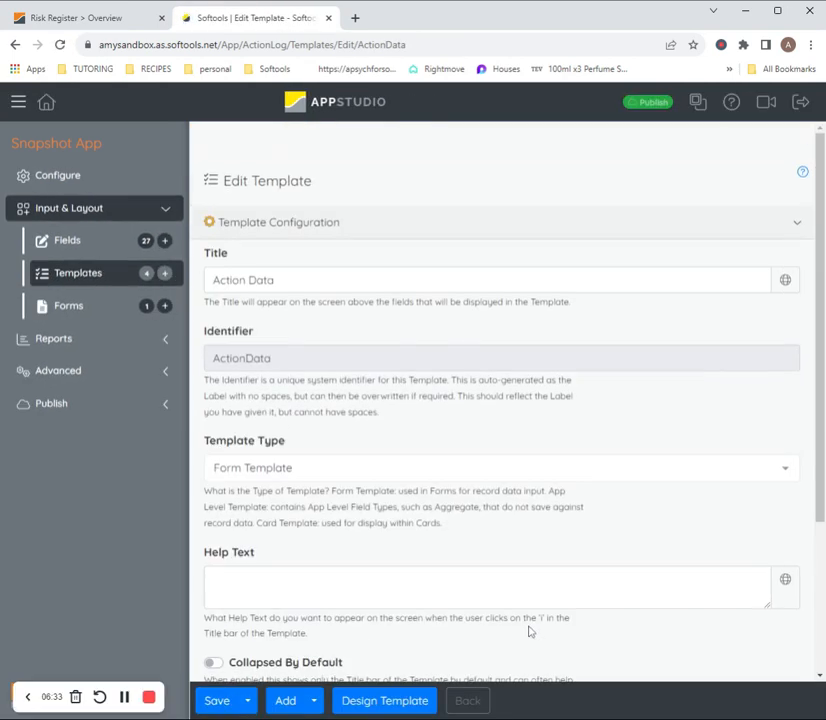
mouse_move(317, 242)
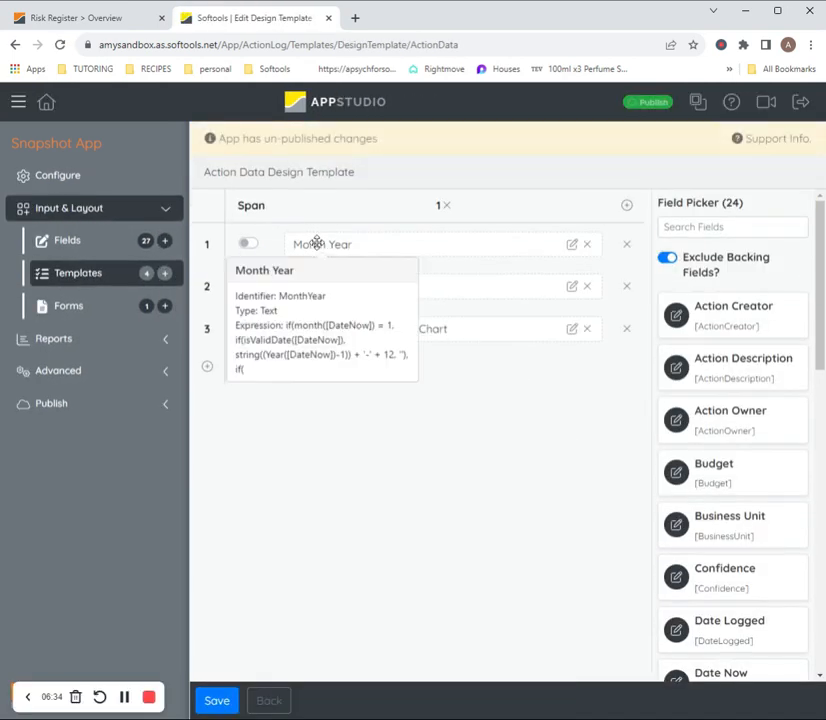
mouse_move(365, 287)
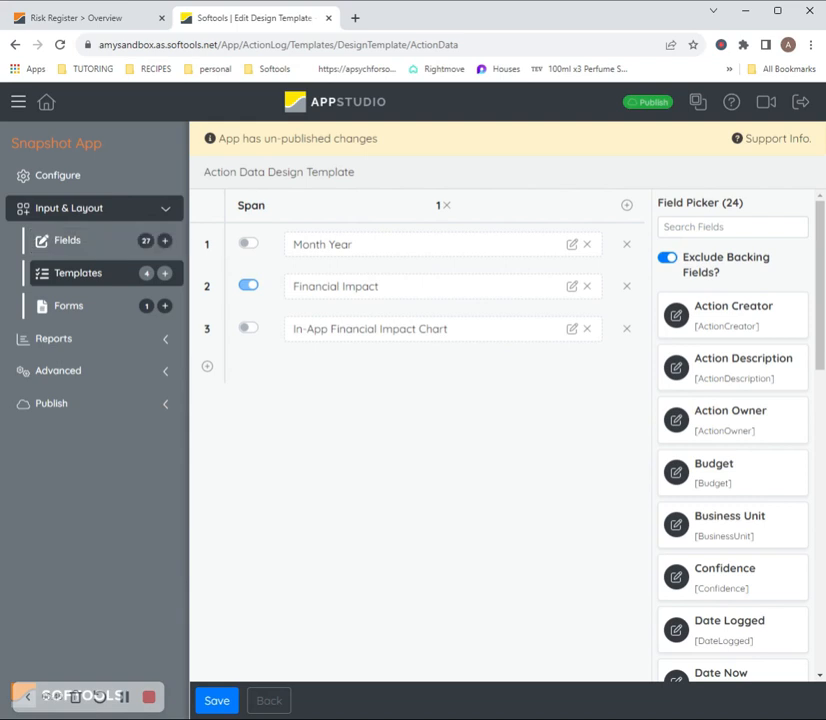
- Open the Month Year field from the field list, expand its expressions and enlarge the expression box
click(110, 240)
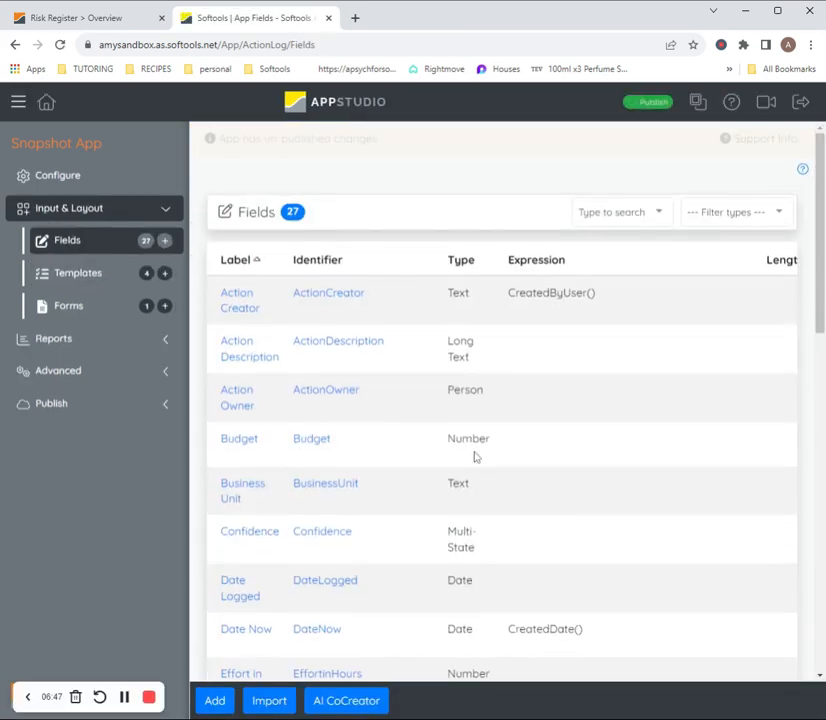
scroll(475, 456, down, 9)
scroll(476, 455, up, 2)
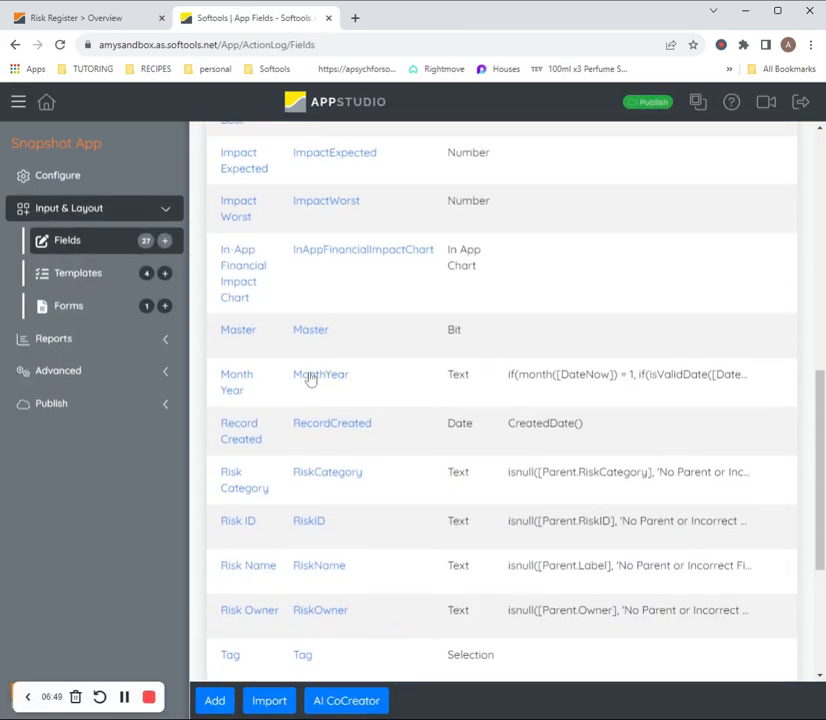
click(244, 381)
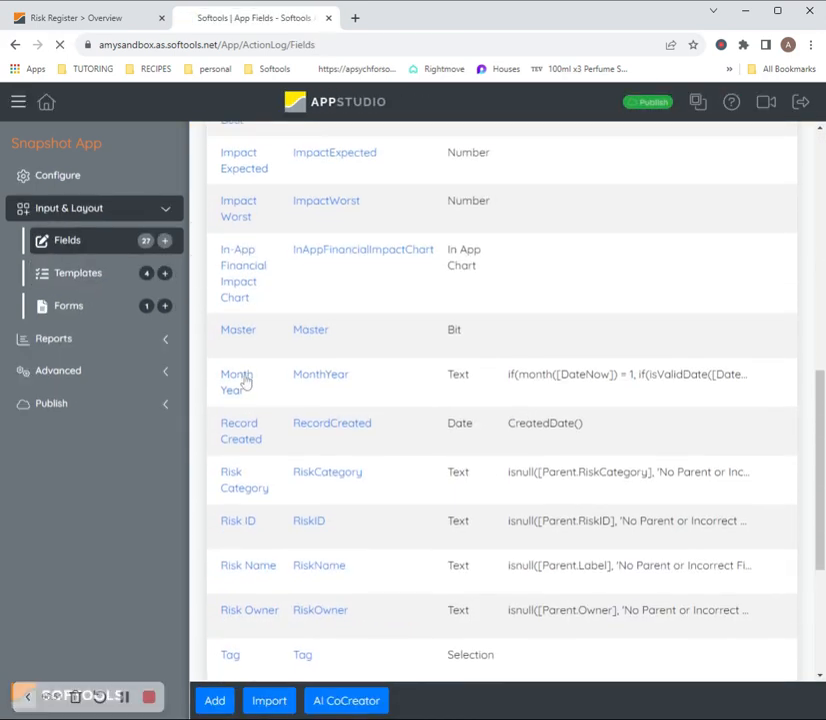
scroll(300, 440, down, 5)
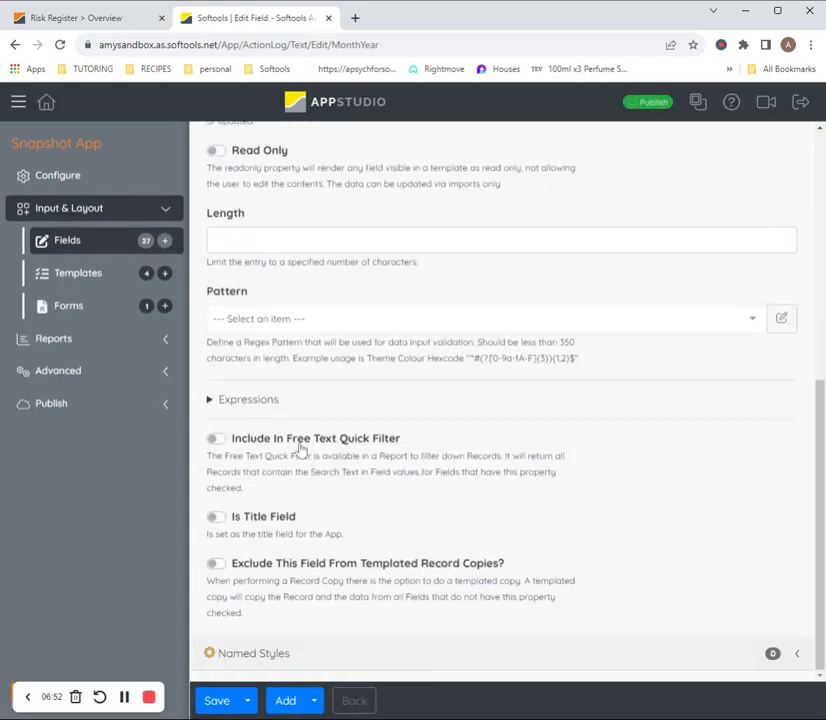
click(298, 396)
scroll(735, 429, down, 4)
drag(765, 326, 759, 532)
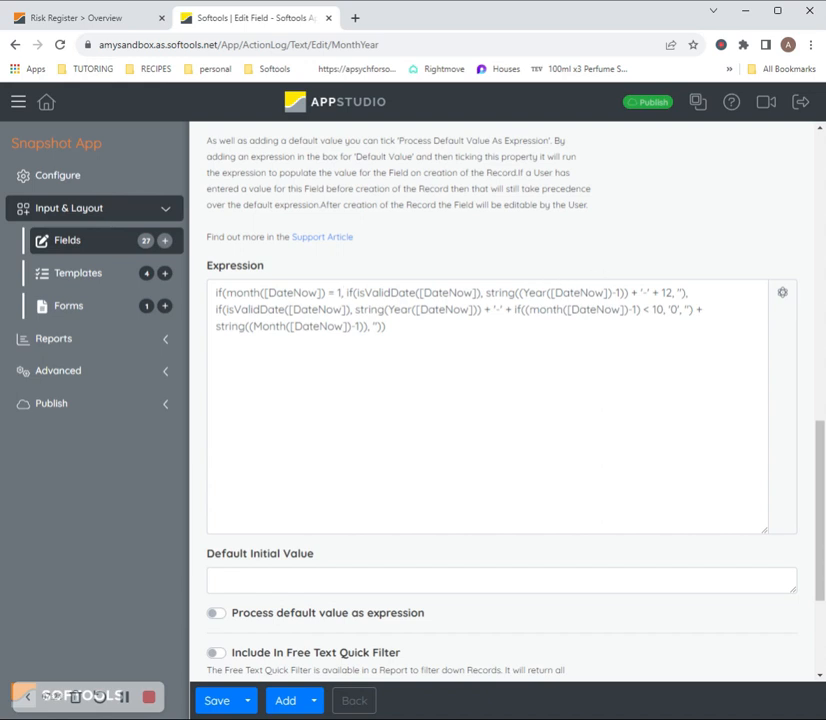
- Examine the Month Year expression's January year-minus-one branch, the '-' separator and the '0' prefix for months below 10
click(627, 292)
double_click(580, 292)
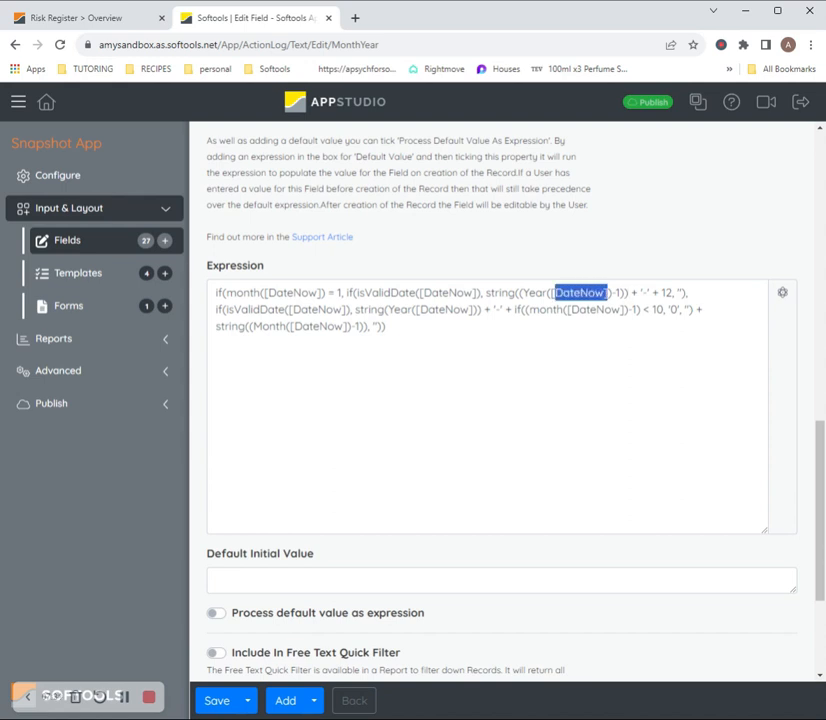
drag(519, 292, 625, 292)
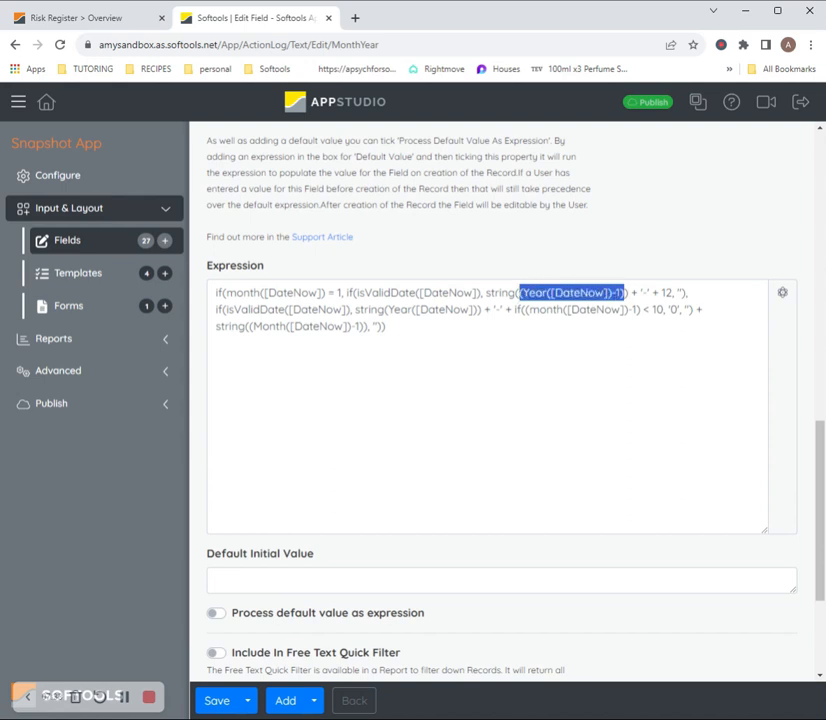
click(627, 292)
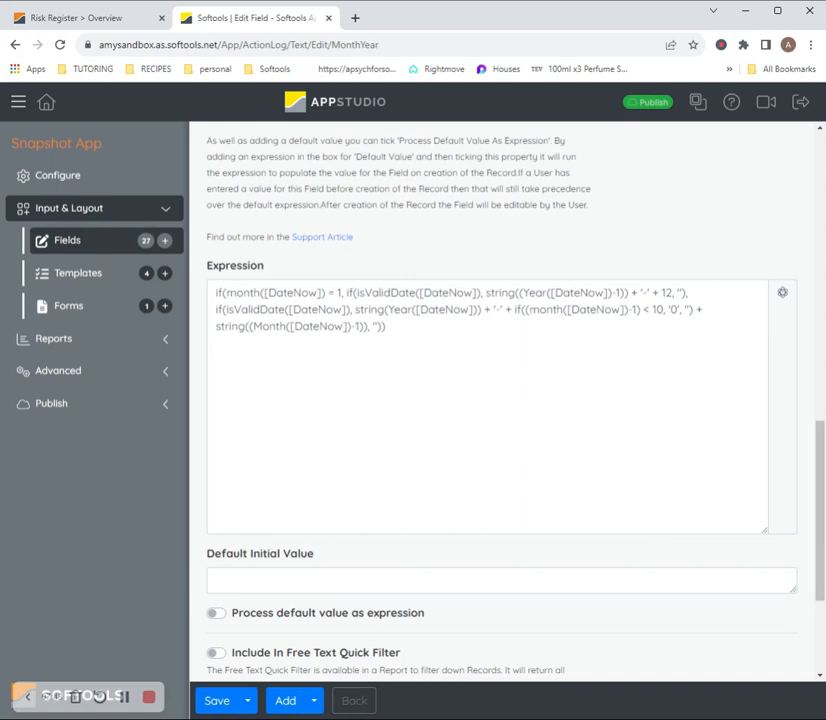
double_click(644, 292)
triple_click(460, 310)
key(Right)
double_click(675, 310)
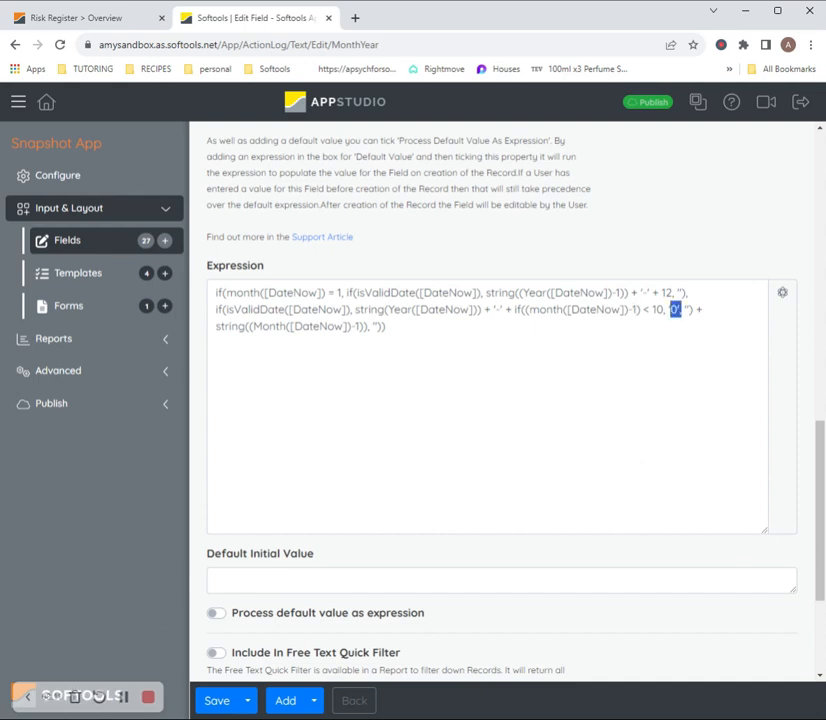
click(386, 326)
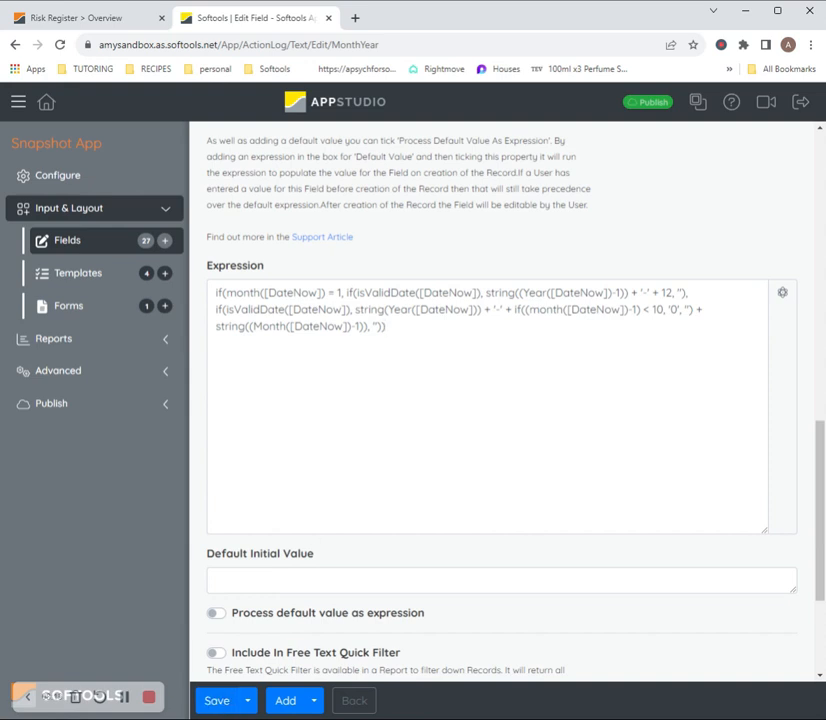
- Return to the template list and open the design of the Action Data template
click(94, 270)
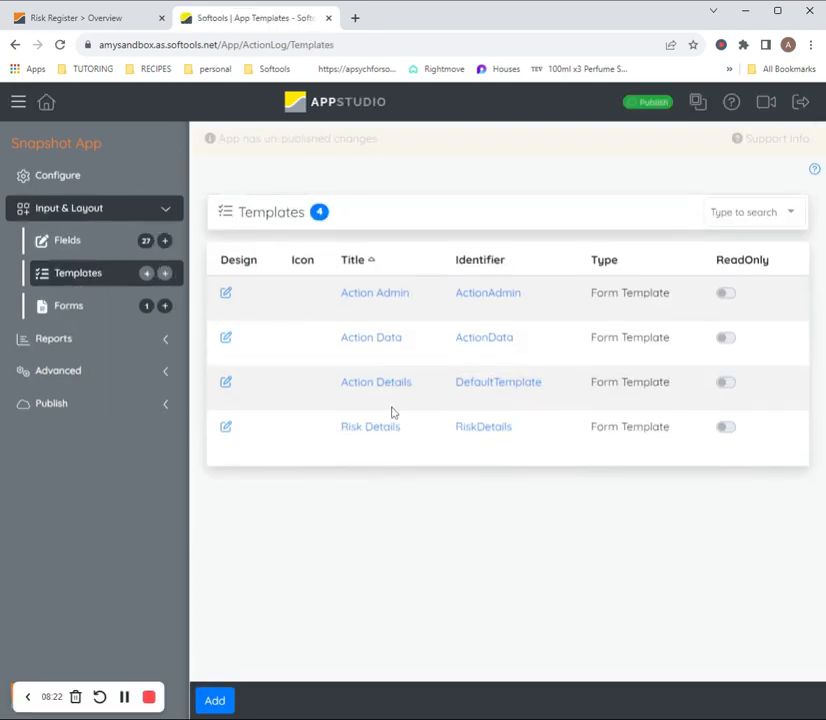
click(379, 333)
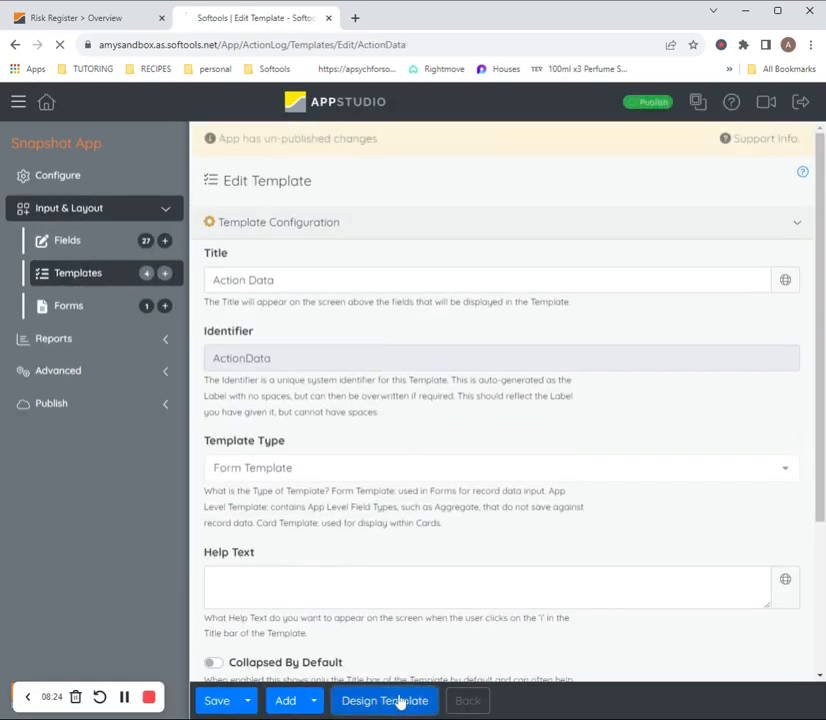
click(393, 700)
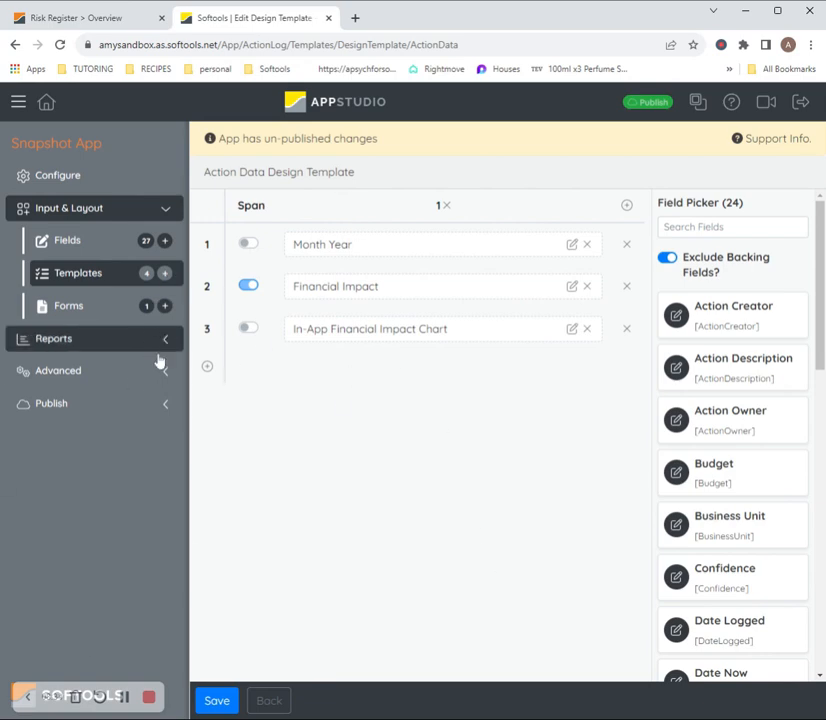
- Publish a version of the Snapshot App without adding notes
click(636, 102)
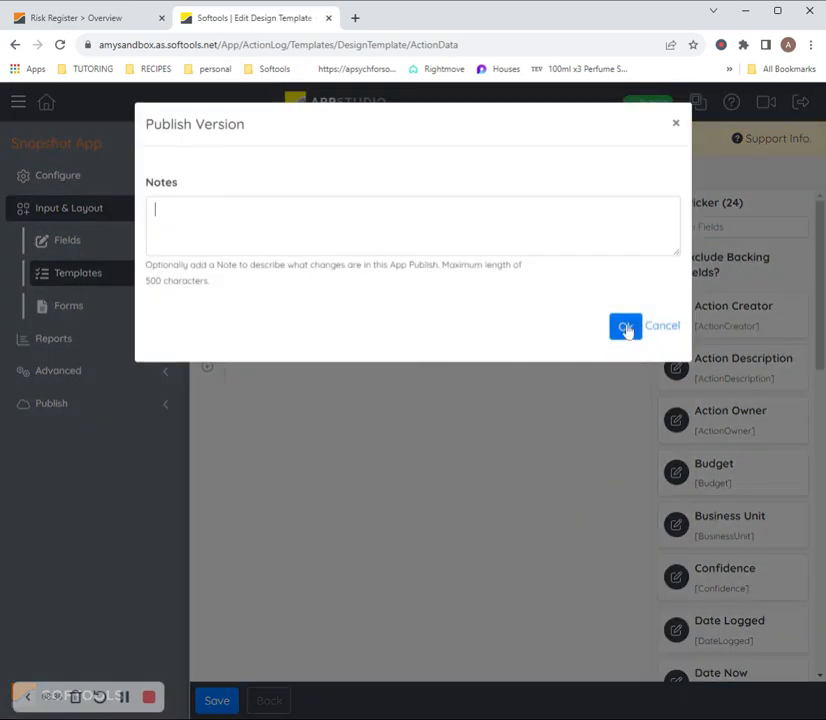
click(625, 316)
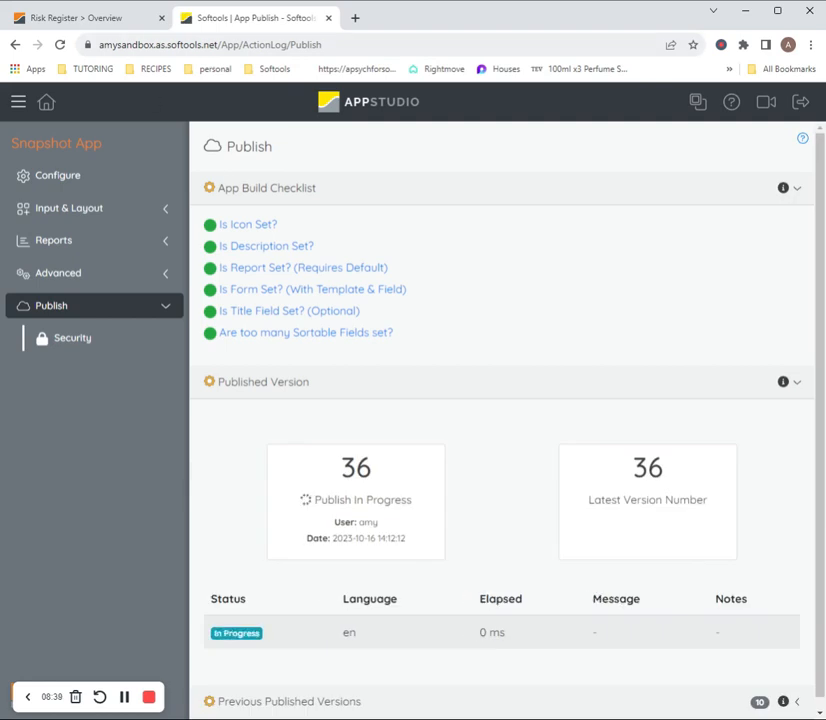
click(114, 18)
click(225, 18)
- Open the Risk Register app in AppStudio and go to its workflow list
click(46, 104)
click(267, 338)
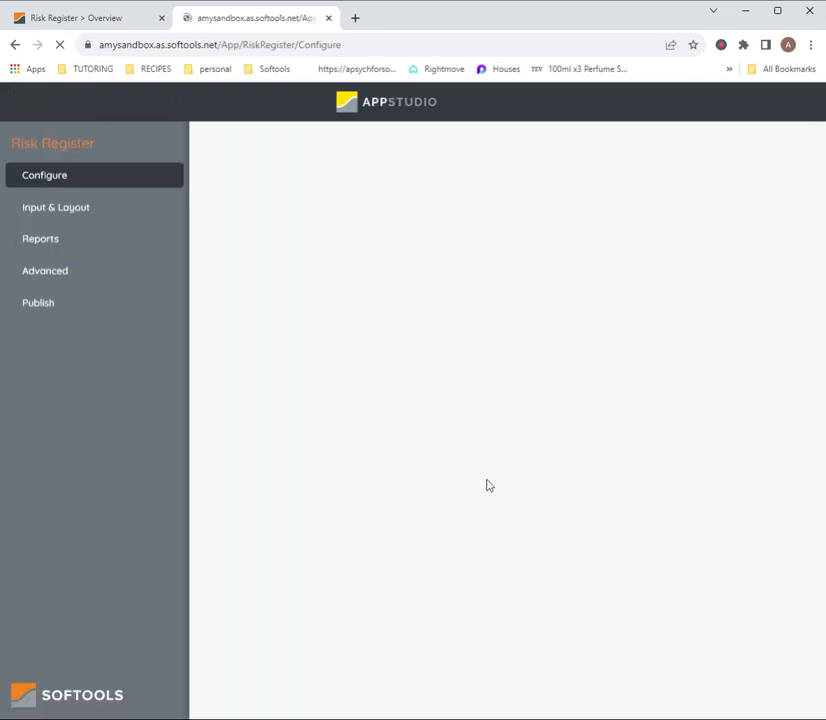
click(90, 272)
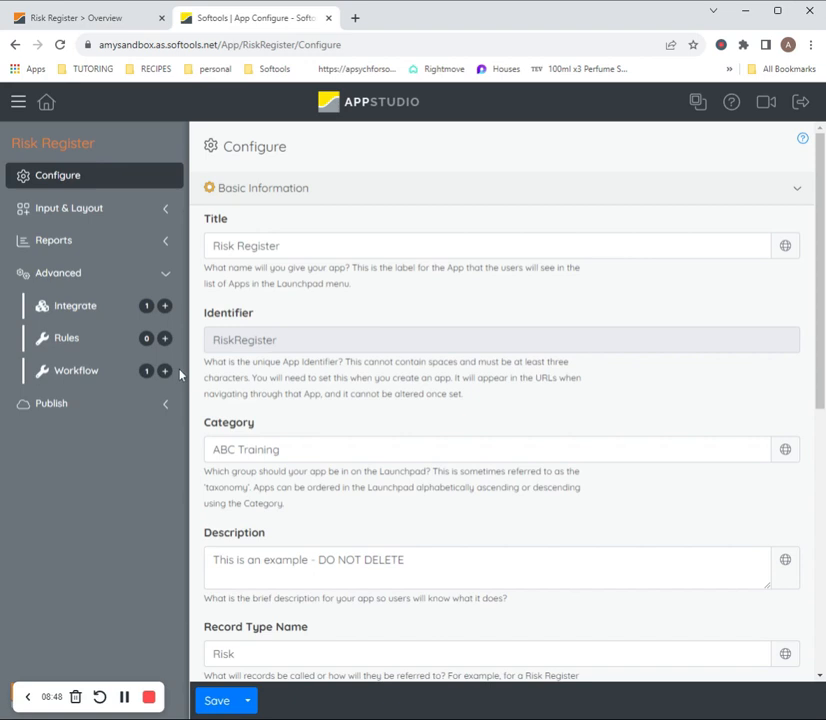
click(107, 372)
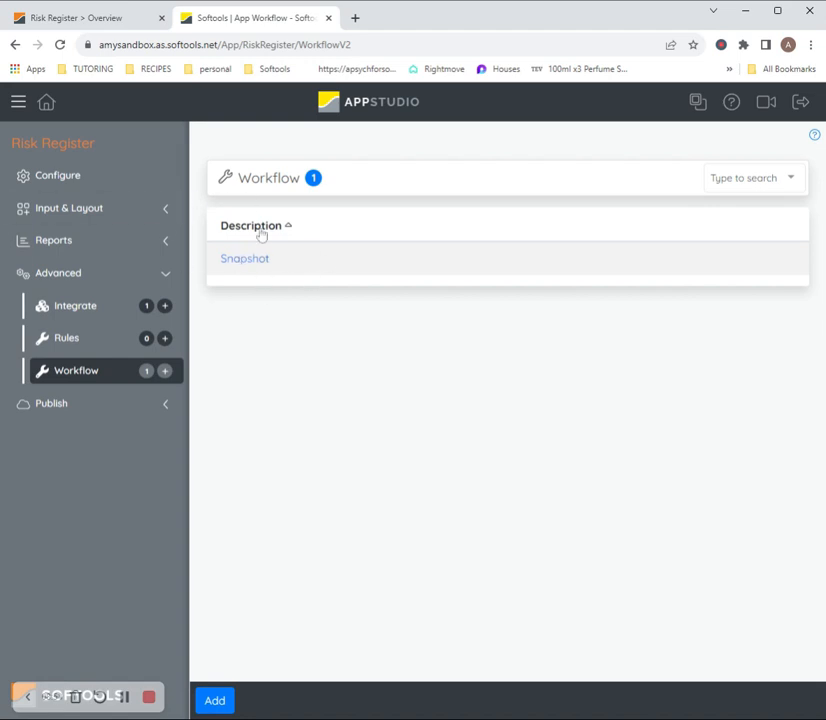
- View the child apps available for a new Risk Register integration, and return to the integration list without adding one
click(101, 314)
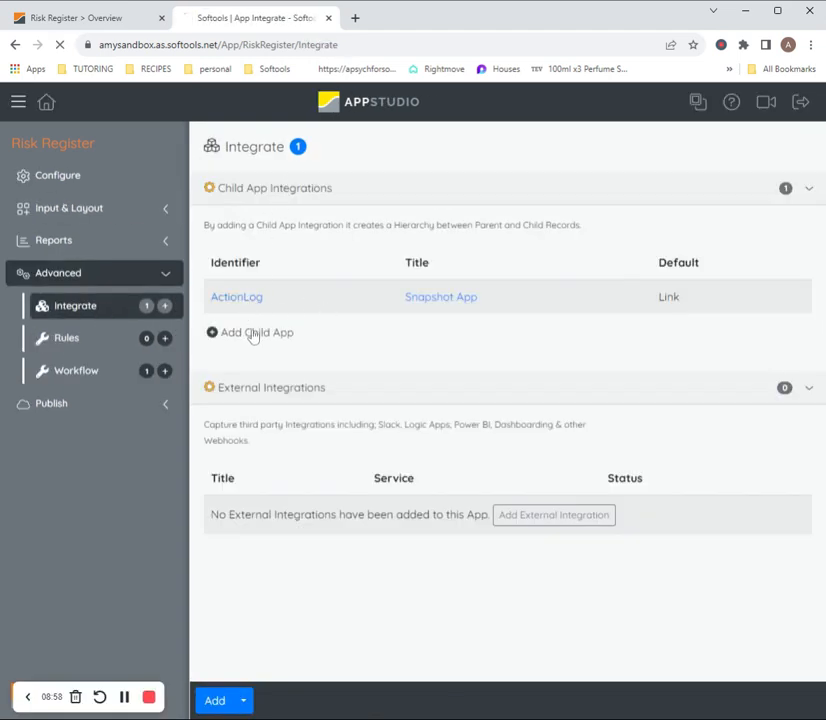
click(253, 334)
click(290, 245)
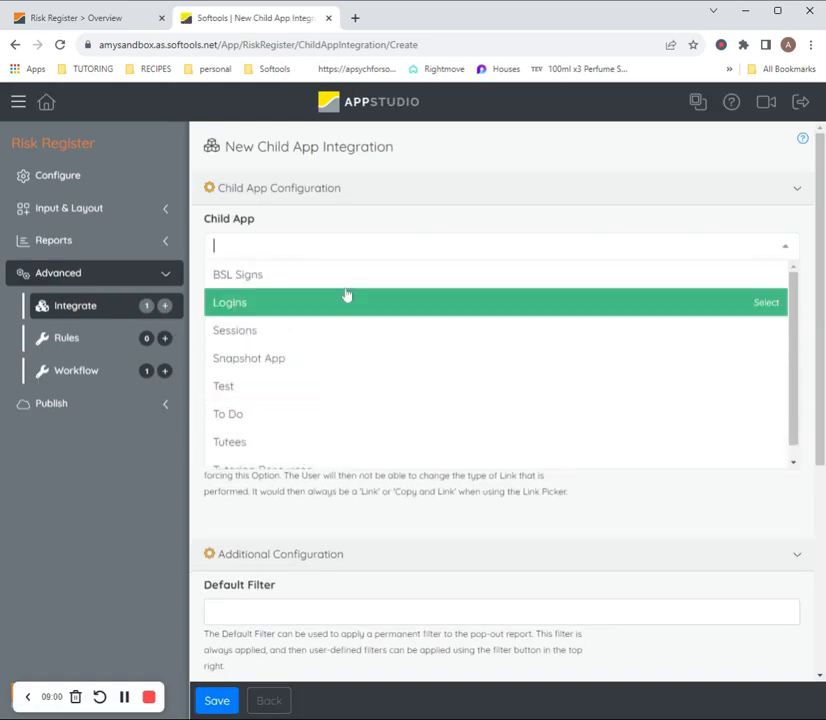
click(87, 295)
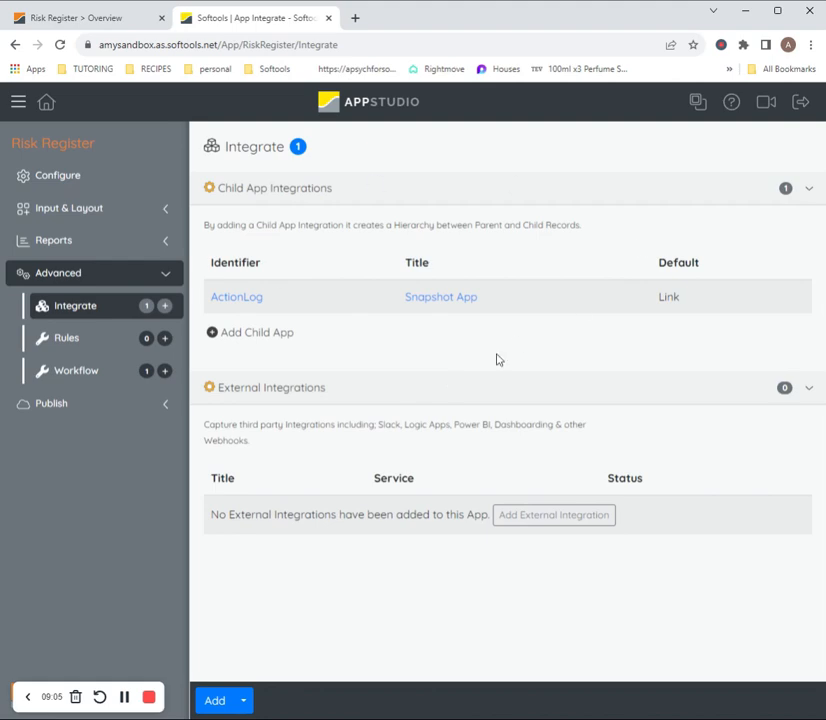
- Open the existing Snapshot App child integration and review its Default, Force and Additional Configuration settings
click(489, 305)
scroll(494, 387, down, 3)
scroll(324, 448, down, 1)
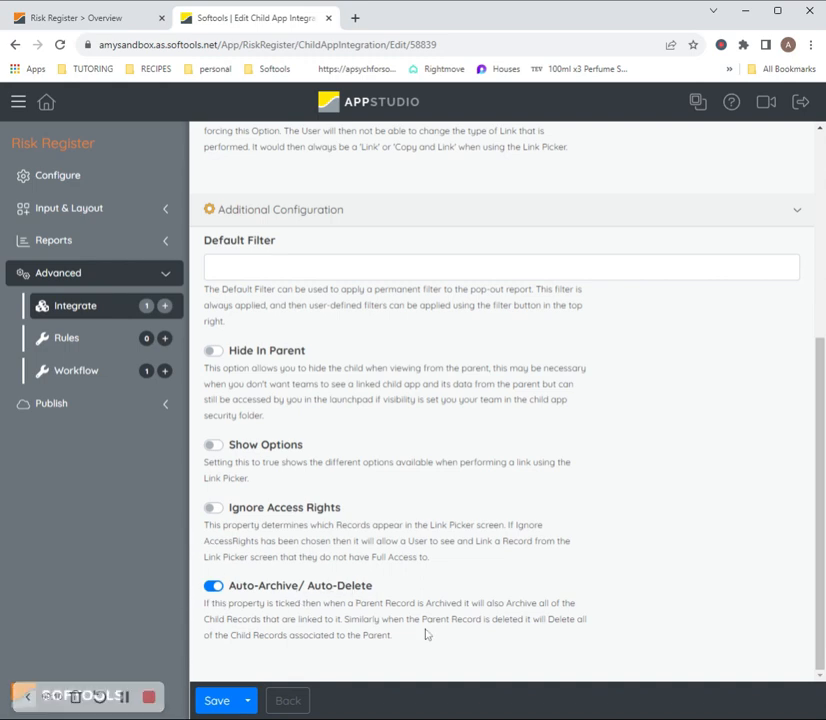
scroll(350, 577, up, 4)
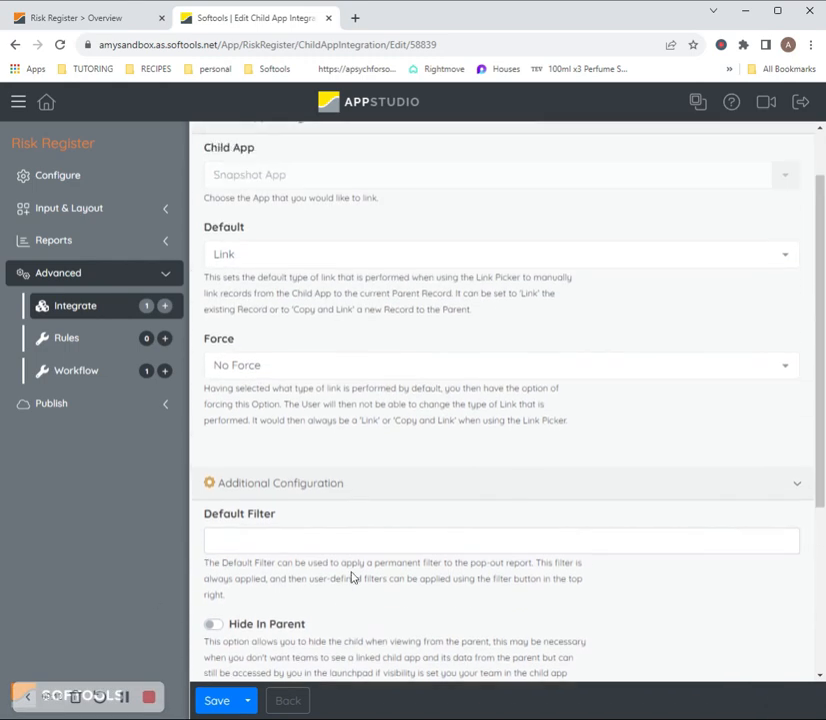
scroll(358, 579, down, 4)
scroll(507, 400, up, 3)
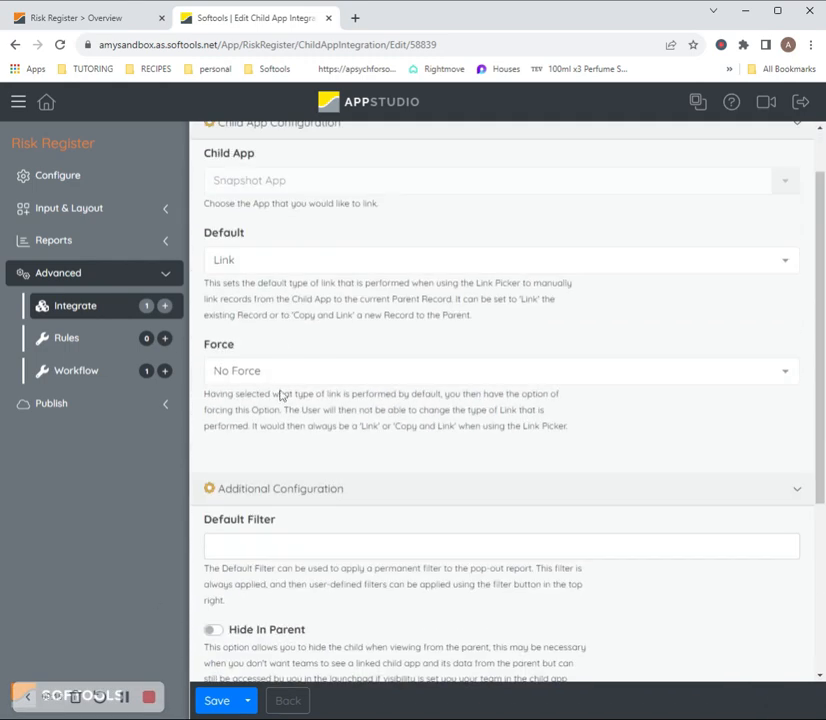
- Open the Risk Register's Snapshot workflow and expand its description and notes
click(99, 379)
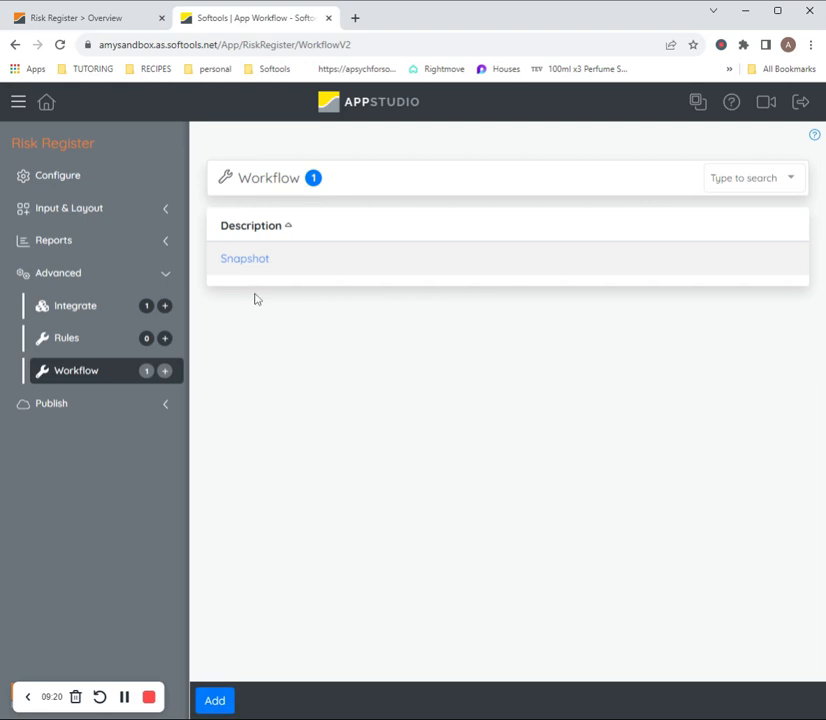
click(248, 260)
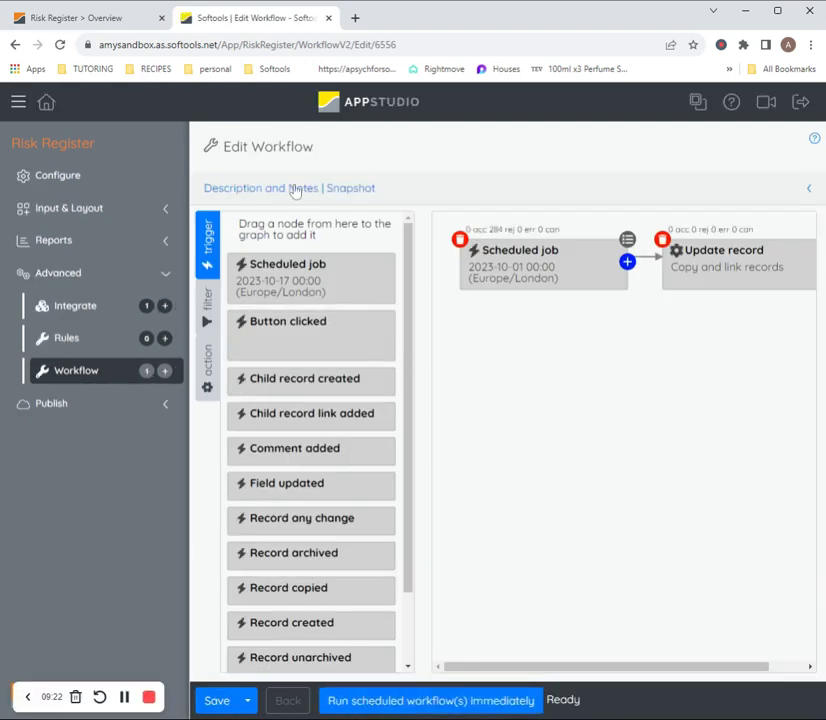
click(296, 191)
click(300, 193)
click(304, 195)
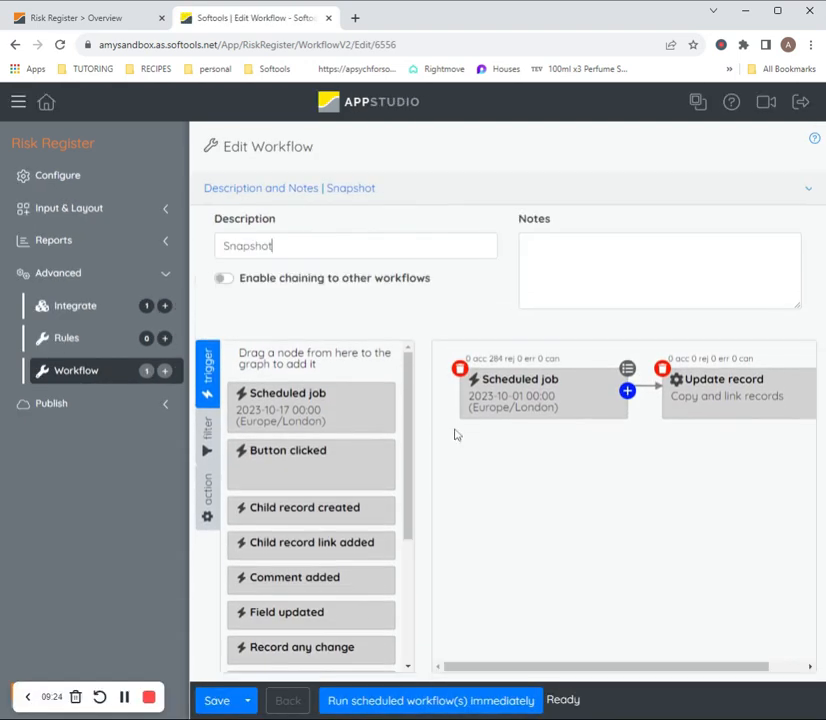
- Open a new Scheduled job trigger node for editing and set its trigger date to Wednesday, 1 November 2023
scroll(300, 420, down, 1)
scroll(223, 413, up, 1)
click(251, 413)
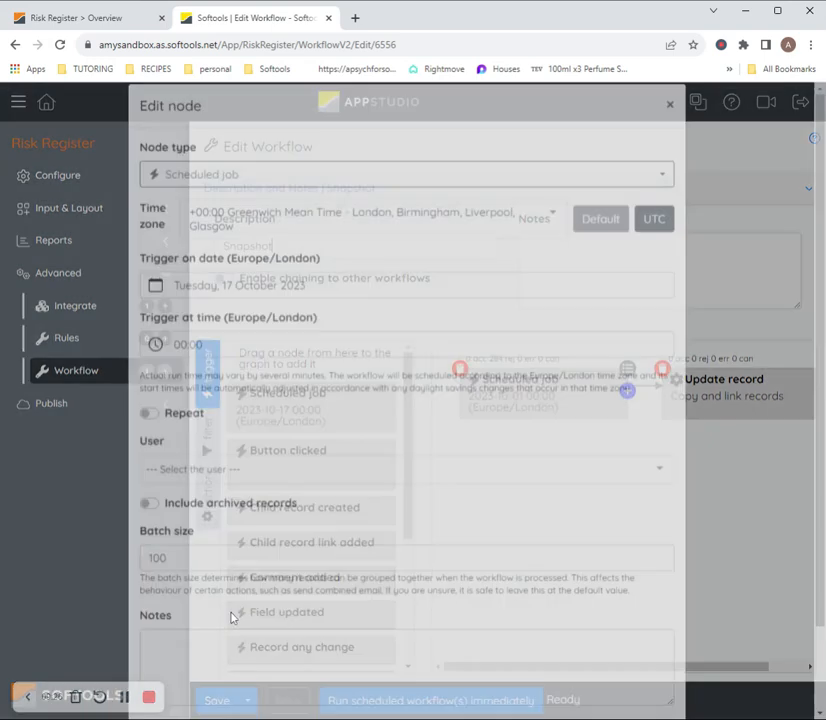
click(328, 306)
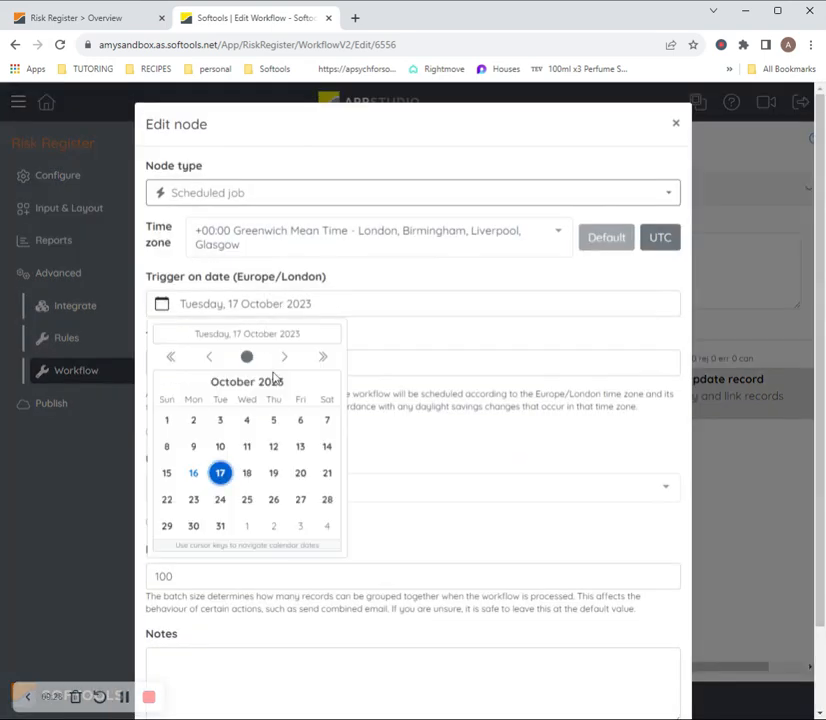
click(167, 421)
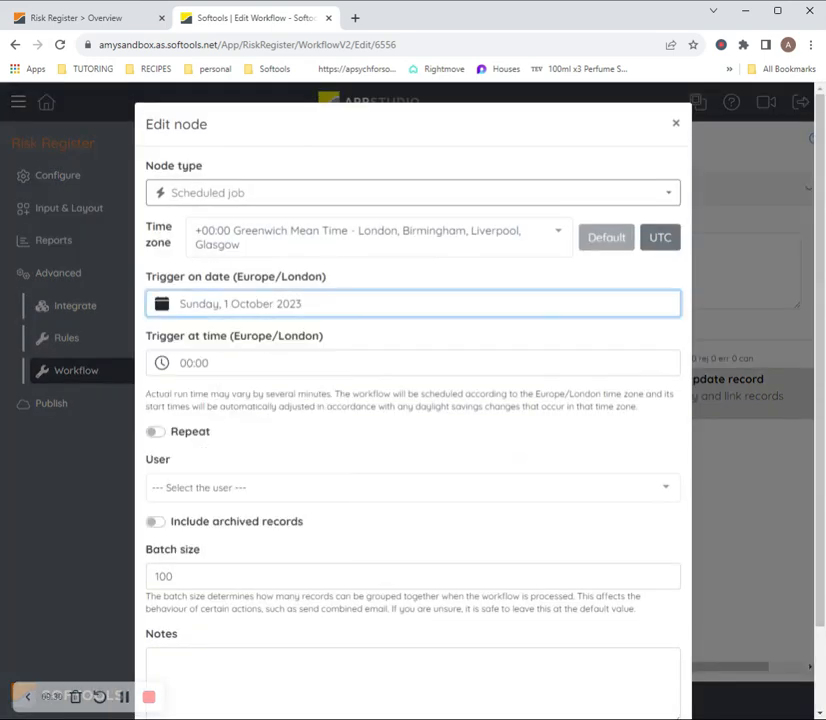
click(374, 317)
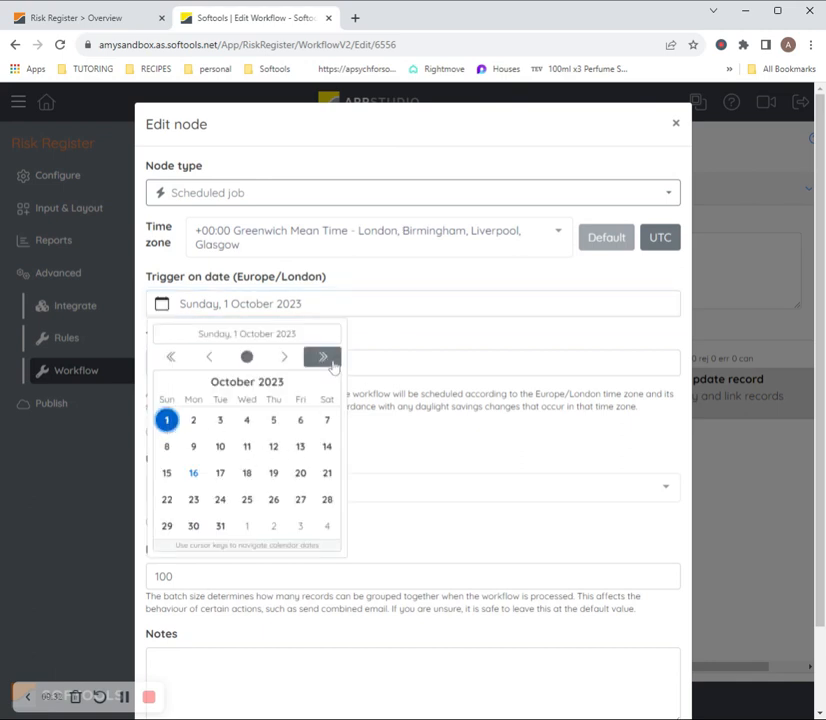
click(284, 357)
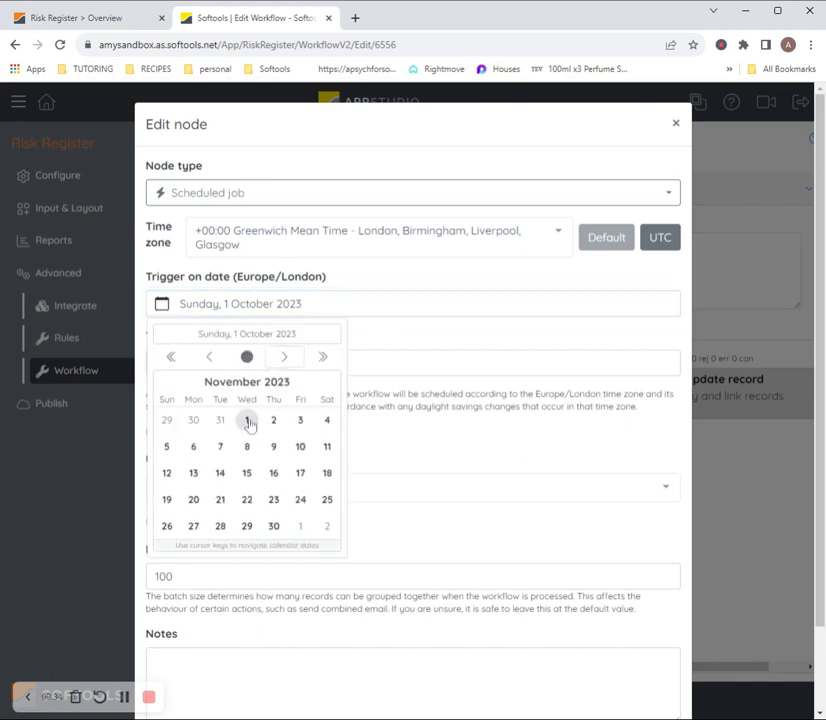
click(248, 422)
- Set the Scheduled job's trigger time to 06:00 (Europe/London)
click(194, 368)
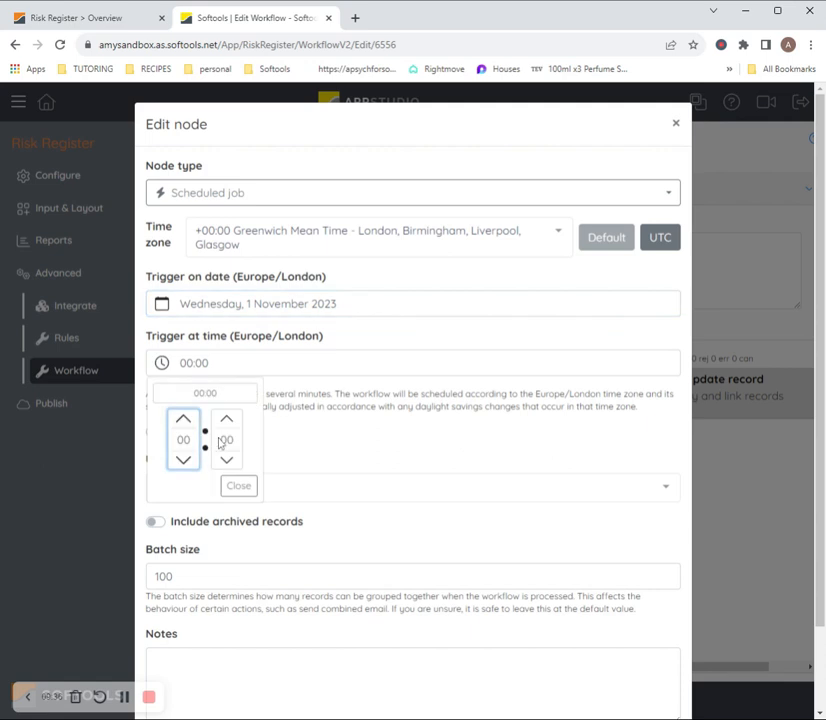
click(183, 420)
click(183, 420)
click(183, 420)
click(183, 420)
click(183, 421)
click(183, 420)
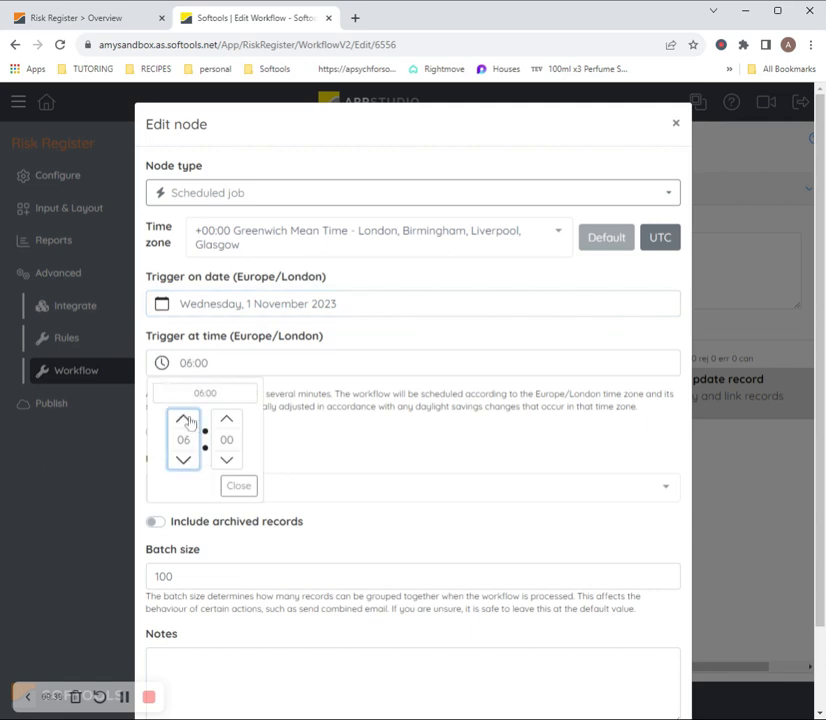
click(230, 486)
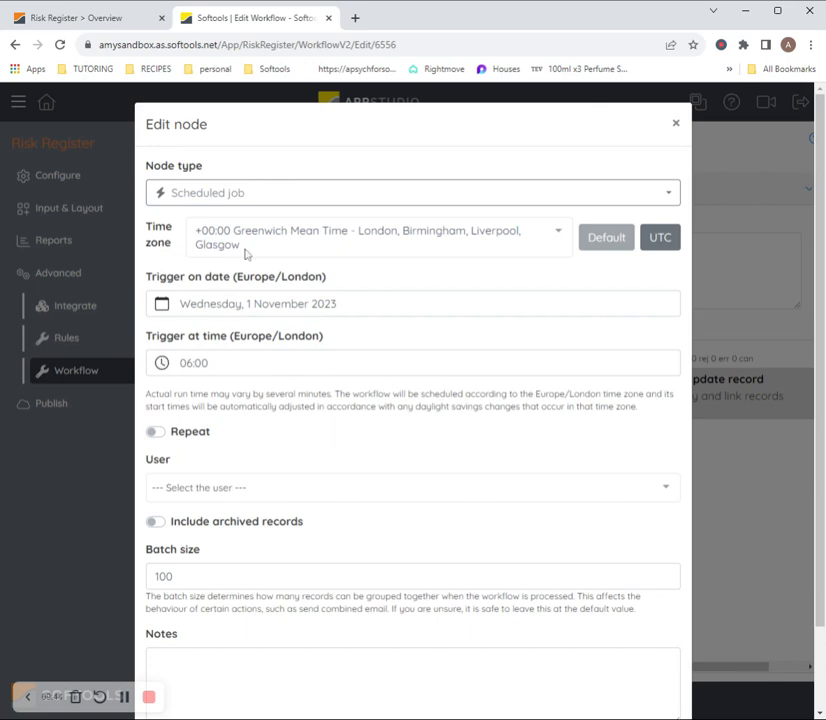
- Make the Scheduled job repeat every 1 month, on day 1 of the month
click(190, 436)
click(525, 485)
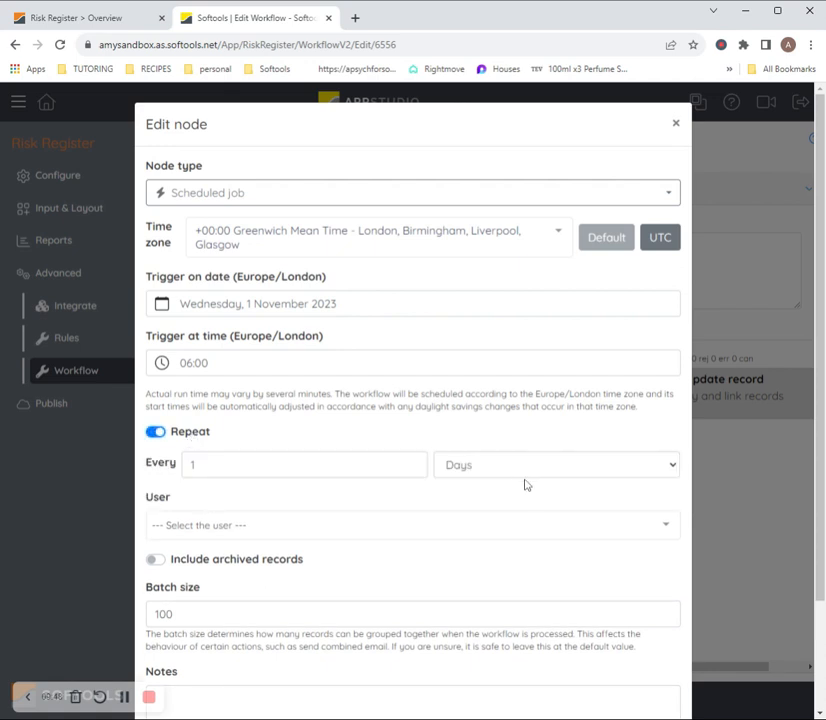
click(533, 535)
click(263, 505)
scroll(352, 550, down, 2)
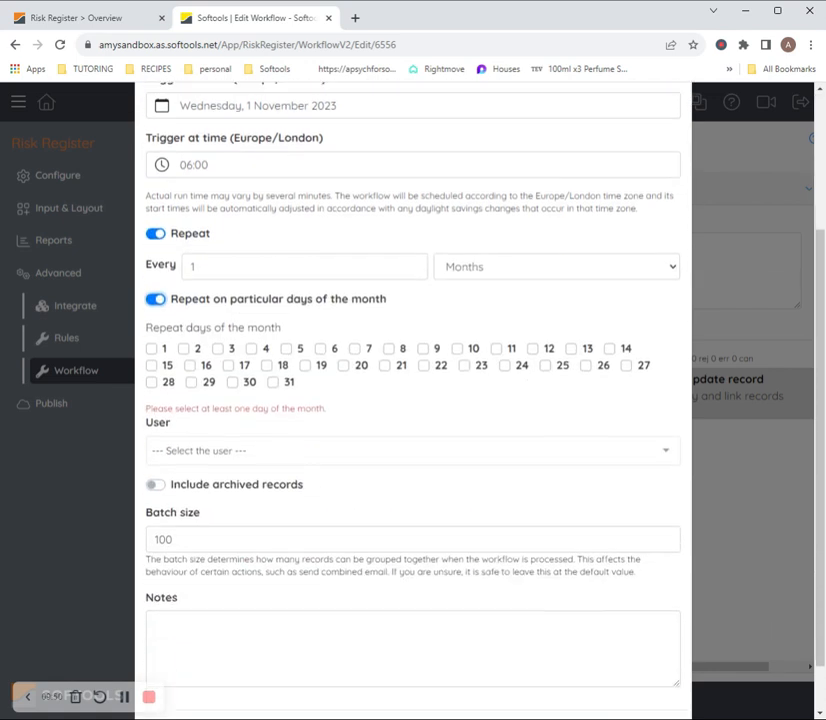
click(151, 337)
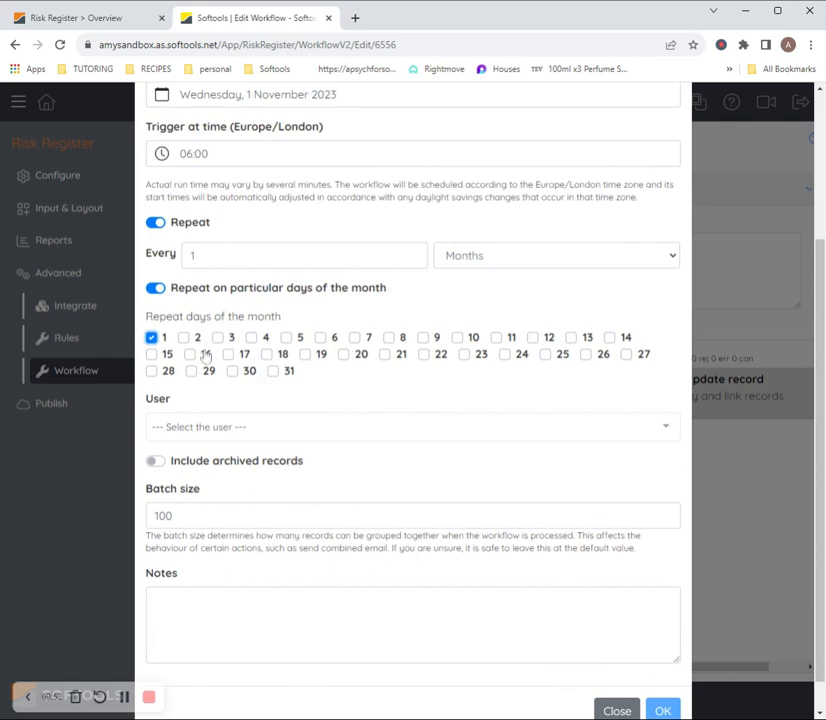
- Assign the first listed user to the Scheduled job and confirm the node
click(313, 430)
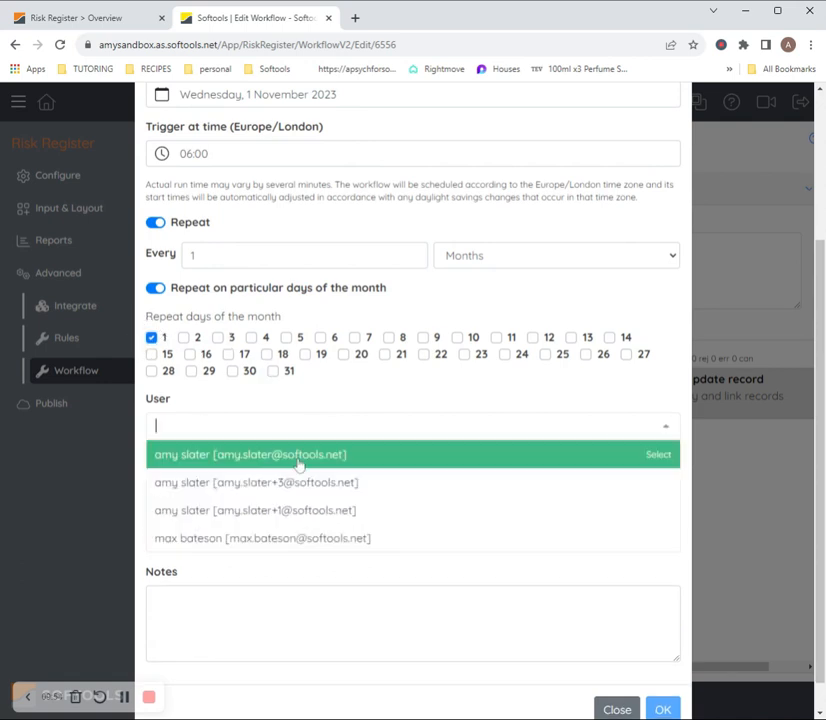
click(369, 422)
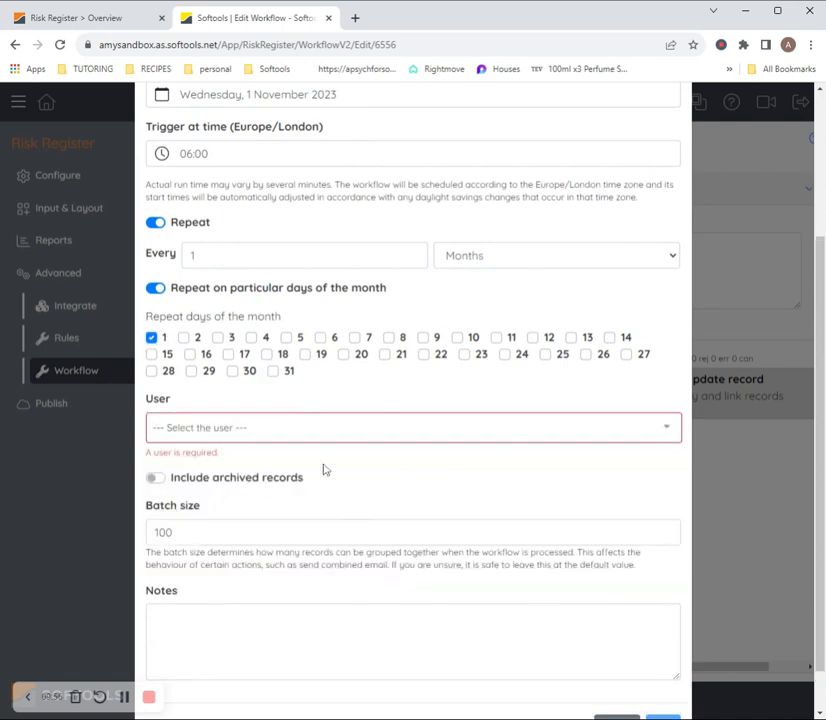
click(320, 428)
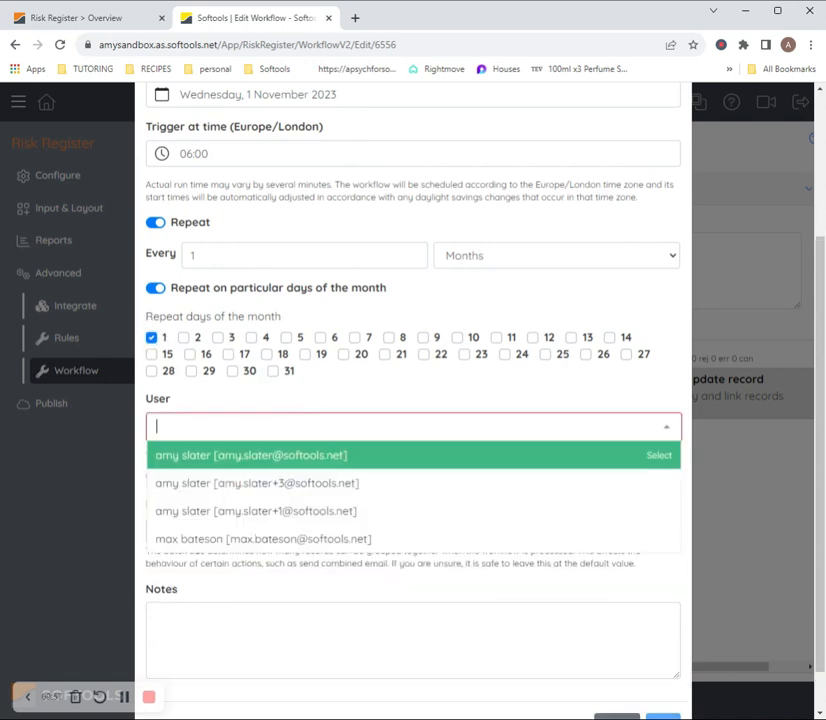
click(222, 458)
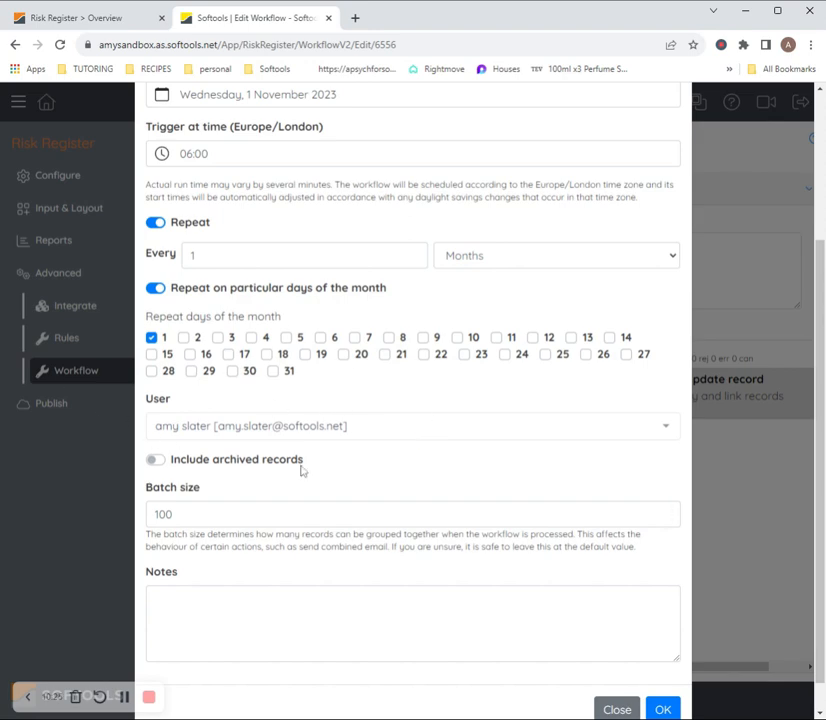
scroll(512, 583, down, 1)
click(665, 677)
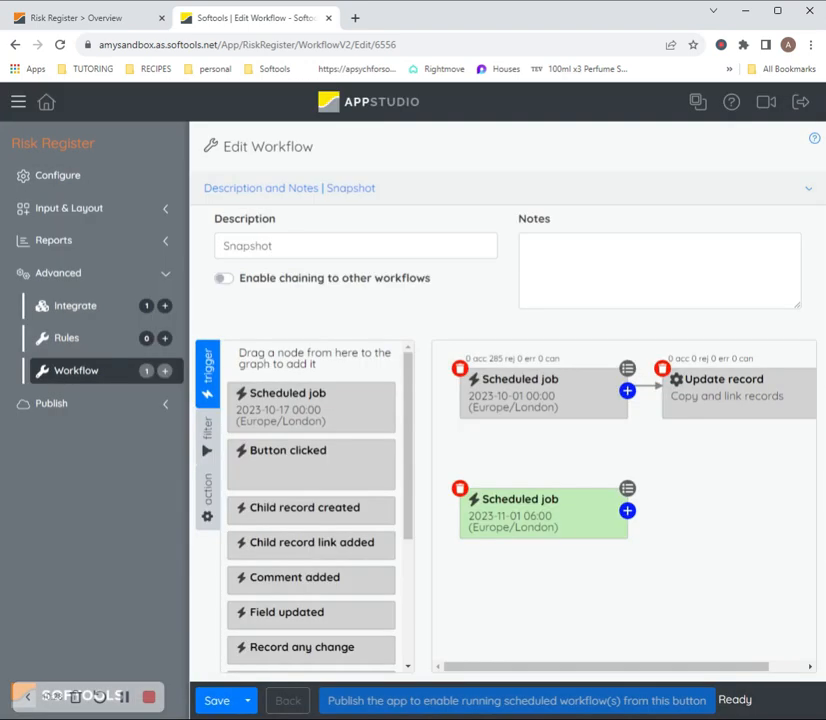
- Attach an Update record action to the new Scheduled job node and set its action to Copy and link records
click(216, 493)
scroll(360, 540, down, 3)
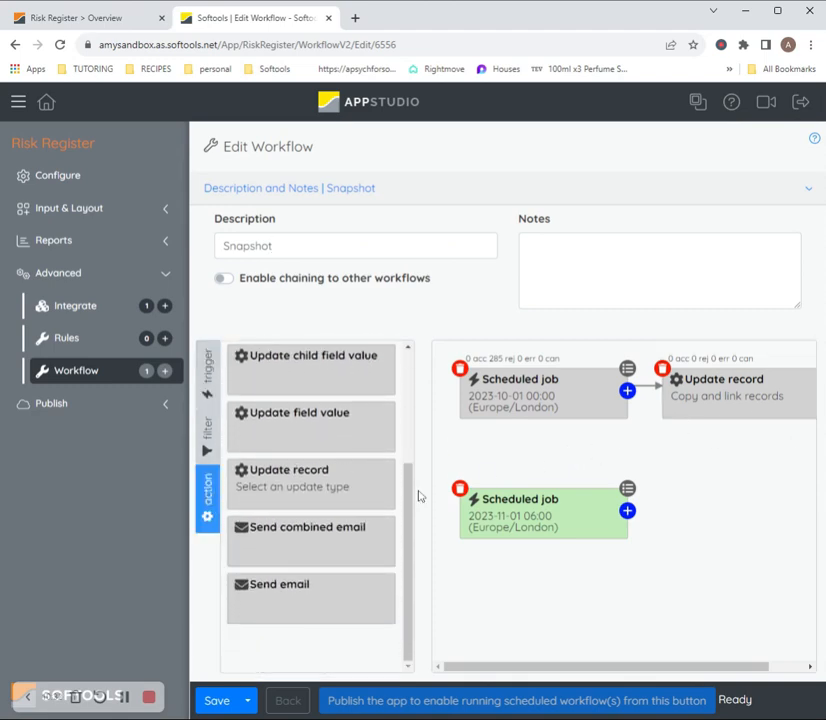
drag(247, 483, 594, 514)
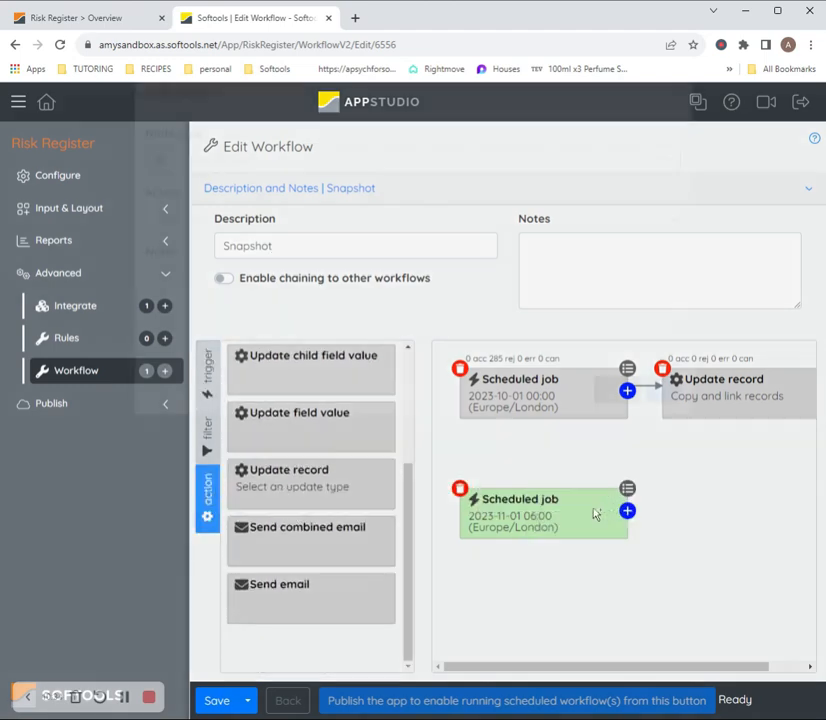
click(209, 253)
click(255, 306)
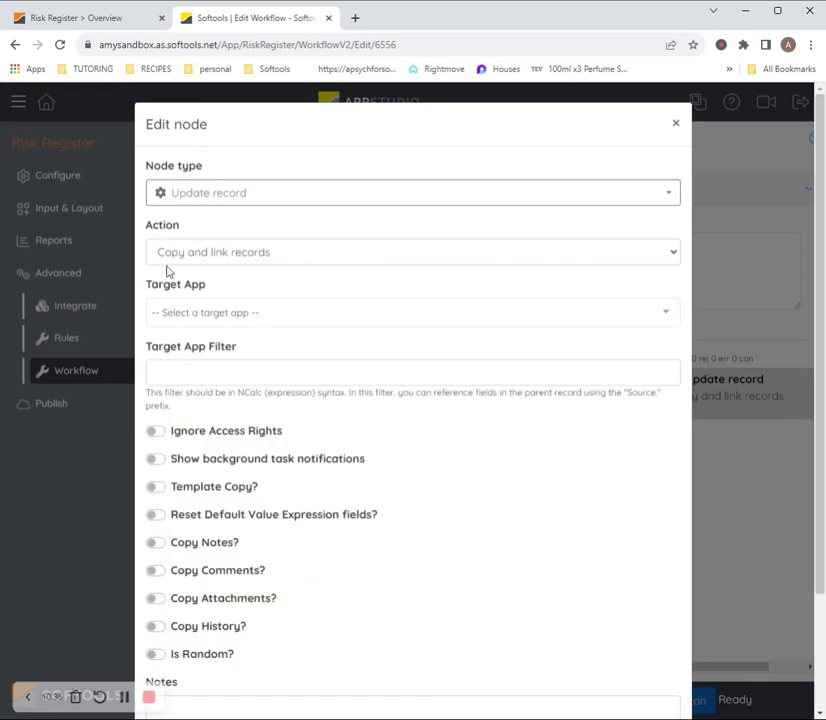
- Set the Update record node's target app to Snapshot App and its target app filter to [Master] = true
click(220, 316)
click(222, 357)
click(226, 308)
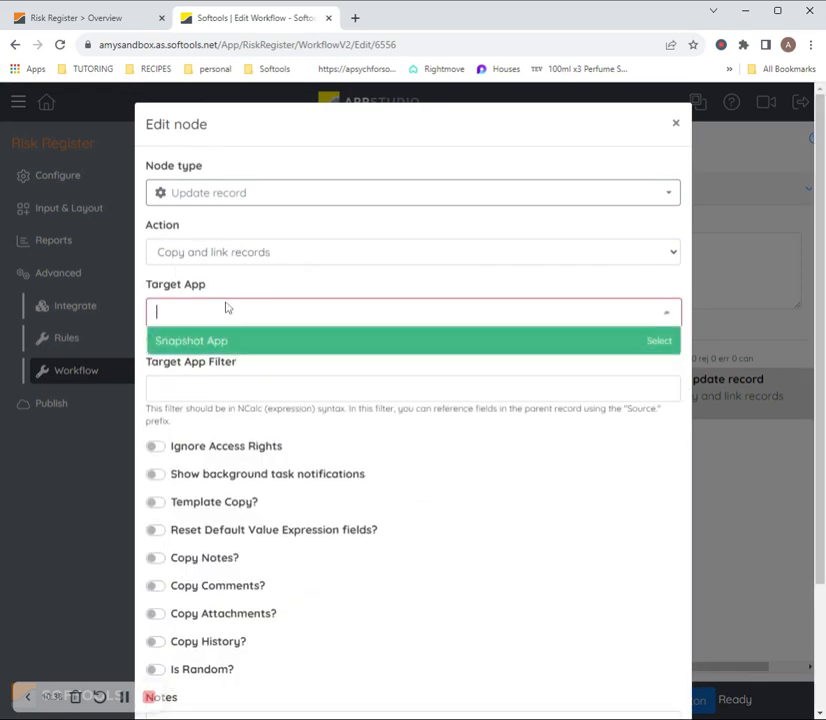
click(221, 337)
text([Master)
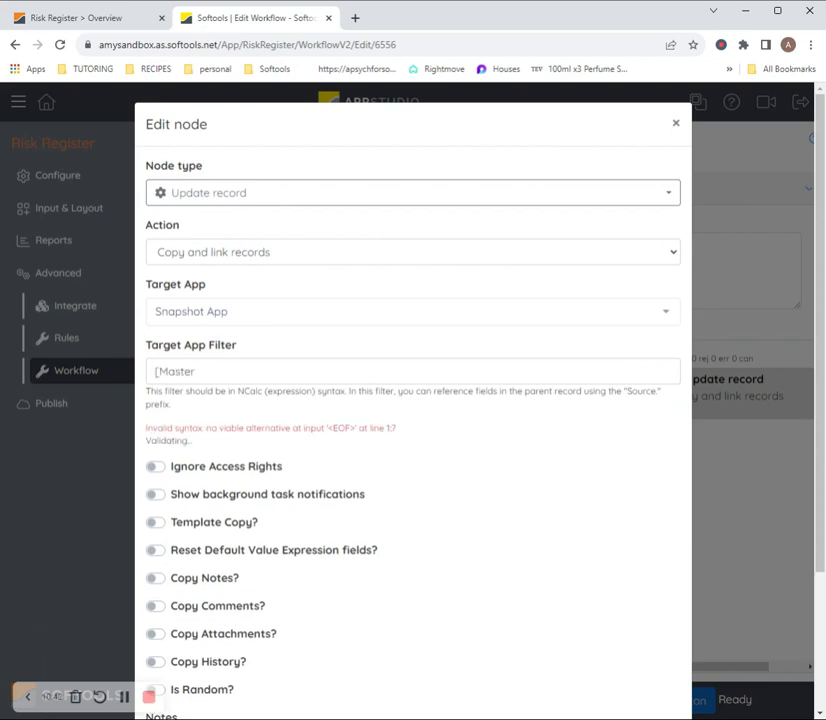
text(] eq true)
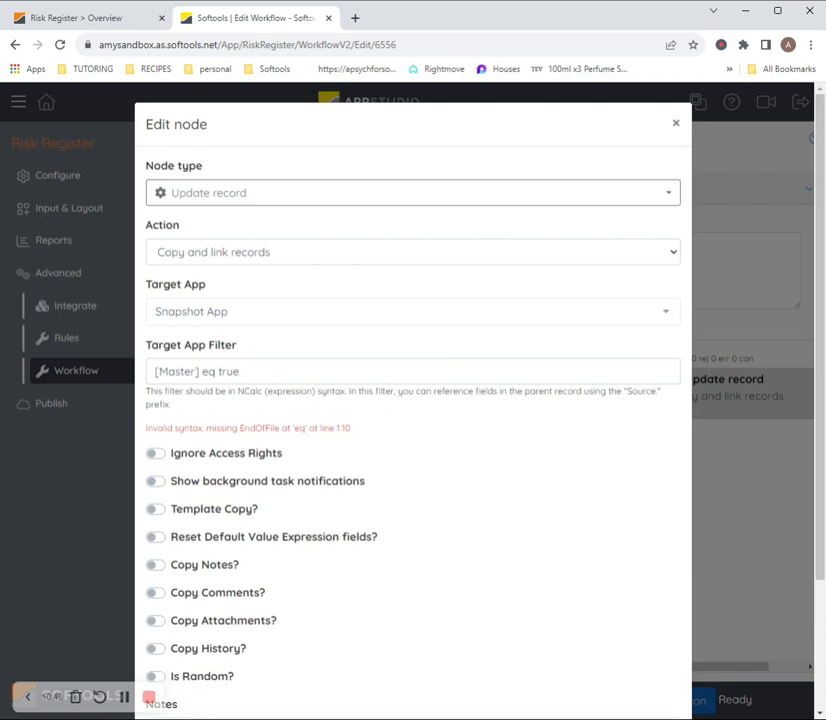
key(BackSpace)
key(BackSpace)
text(=)
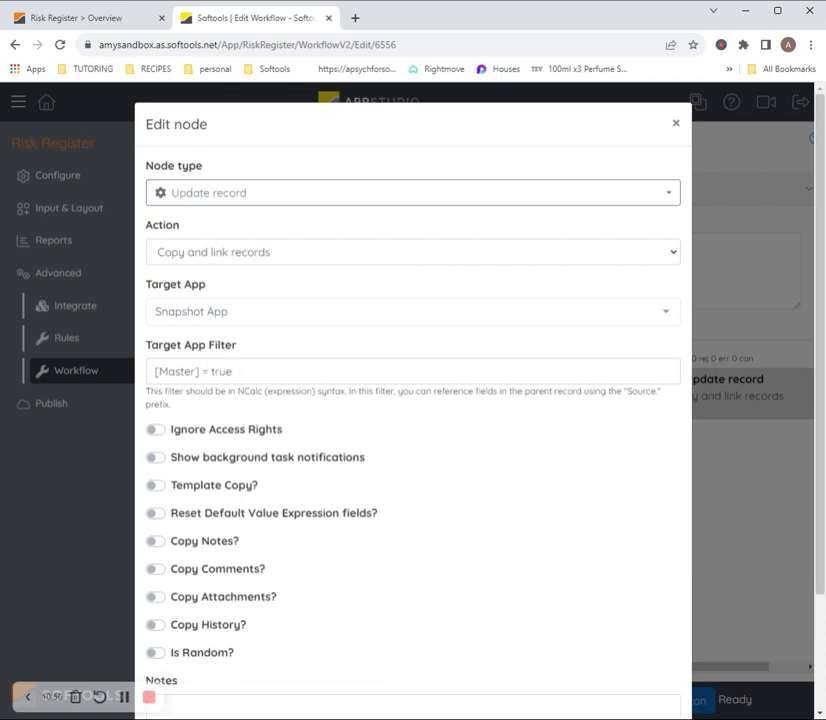
- Enable Ignore Access Rights and Template Copy for the Update record node and confirm it
scroll(245, 457, down, 3)
click(229, 290)
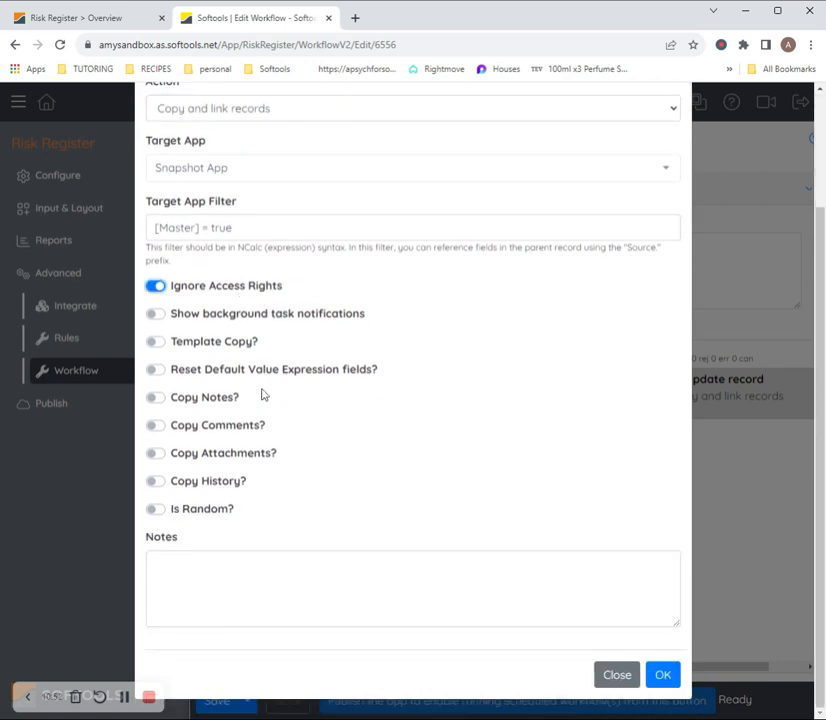
click(226, 343)
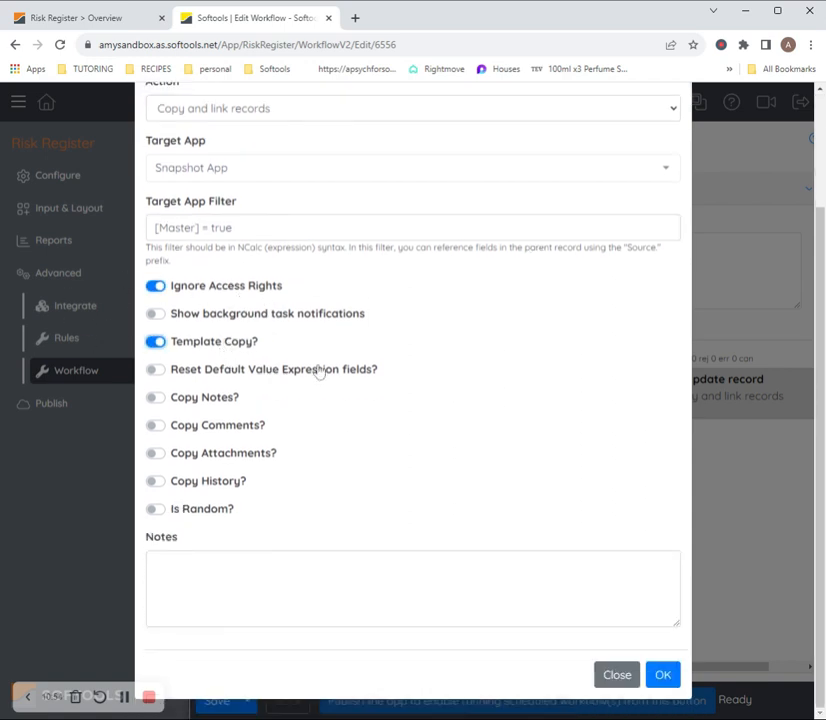
click(668, 680)
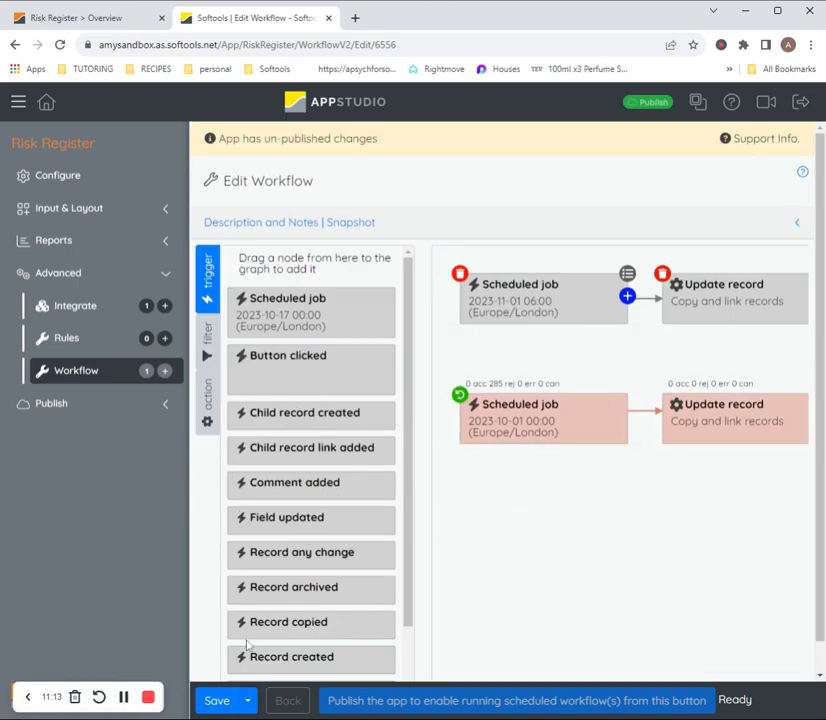
- Save the Snapshot workflow and publish the Risk Register app
click(214, 703)
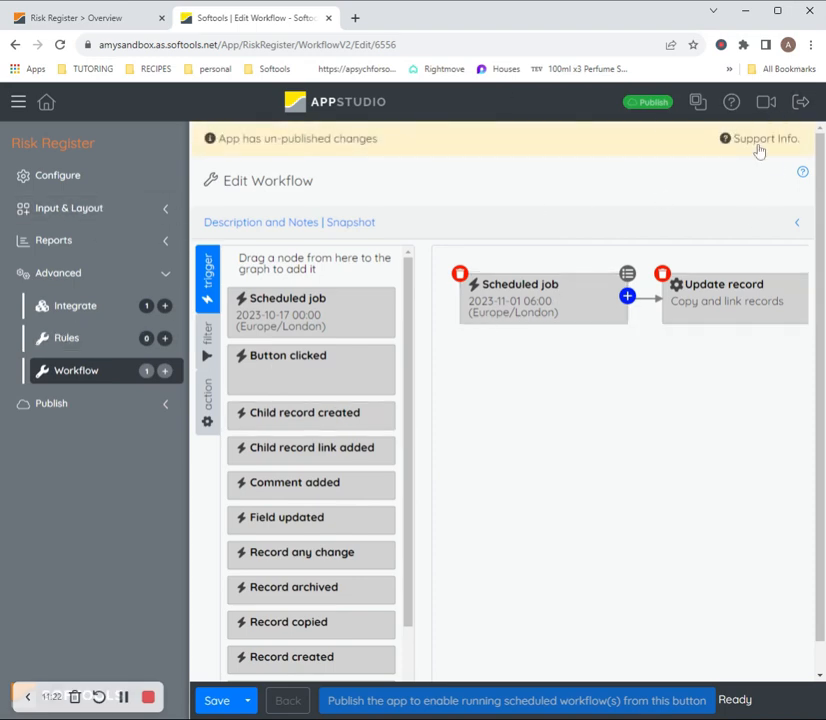
click(655, 103)
click(625, 326)
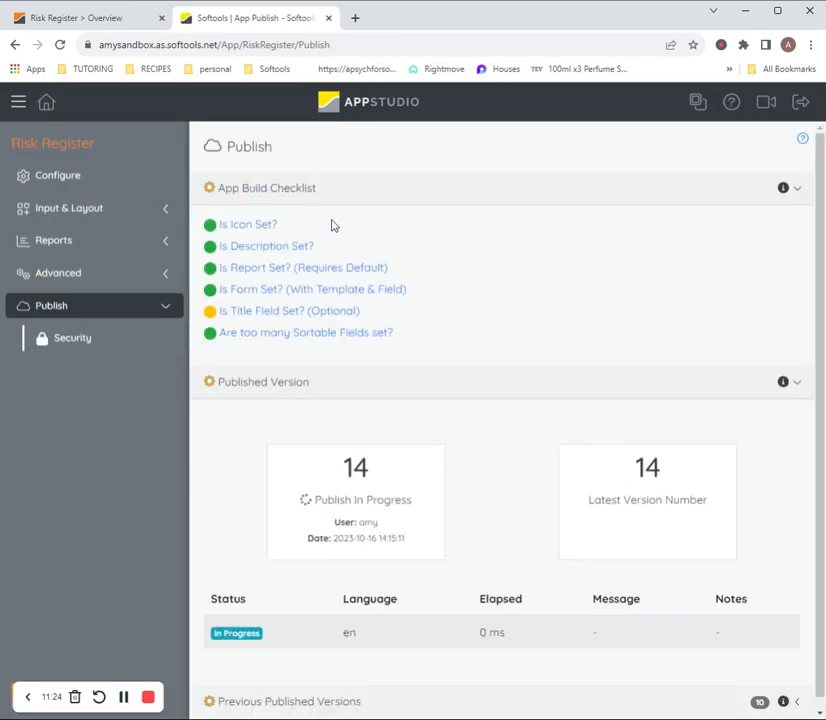
- Open the Snapshot App's Master field configuration and review its setting for exclusion from templated record copies
click(46, 104)
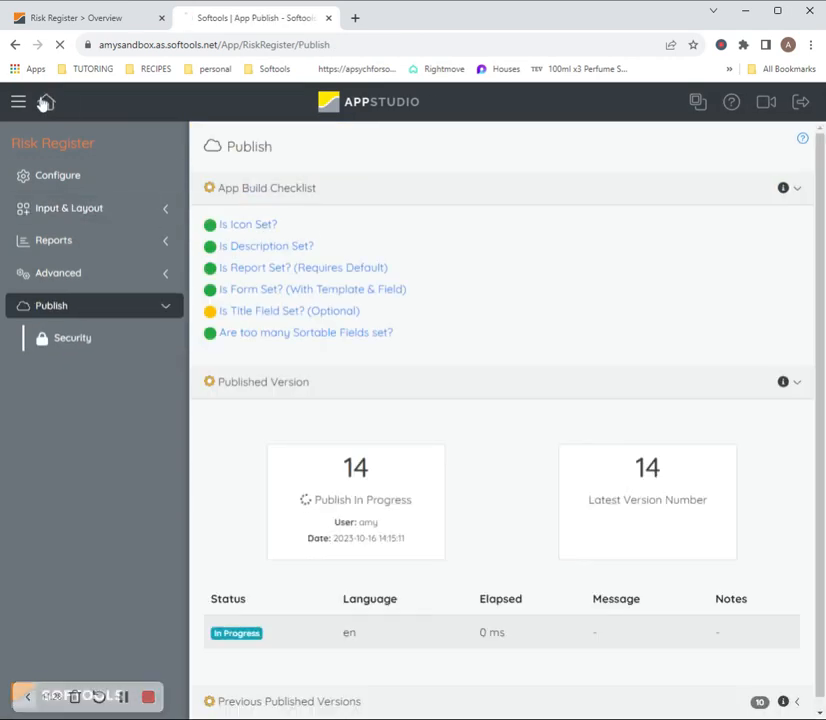
click(357, 342)
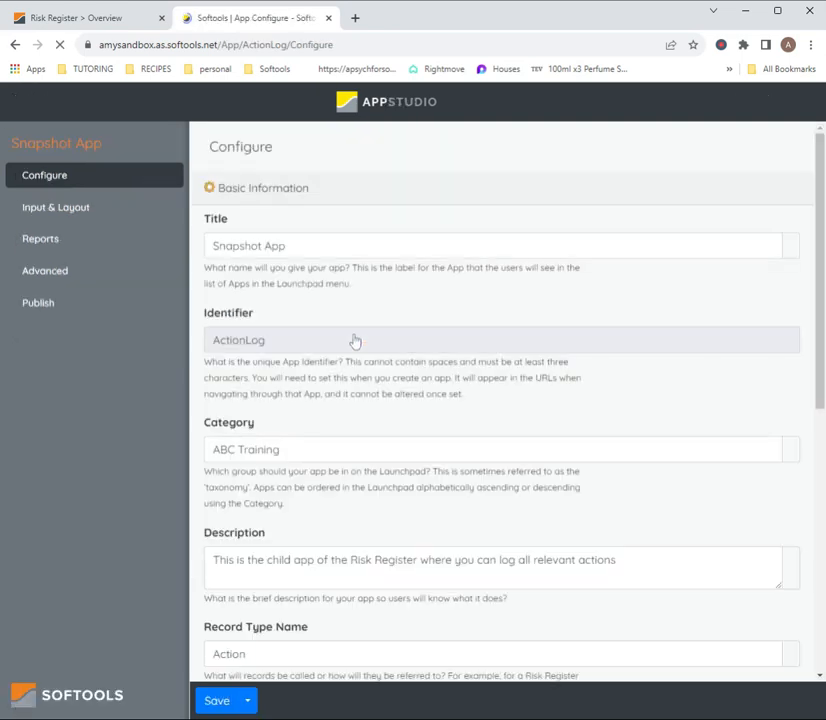
click(90, 214)
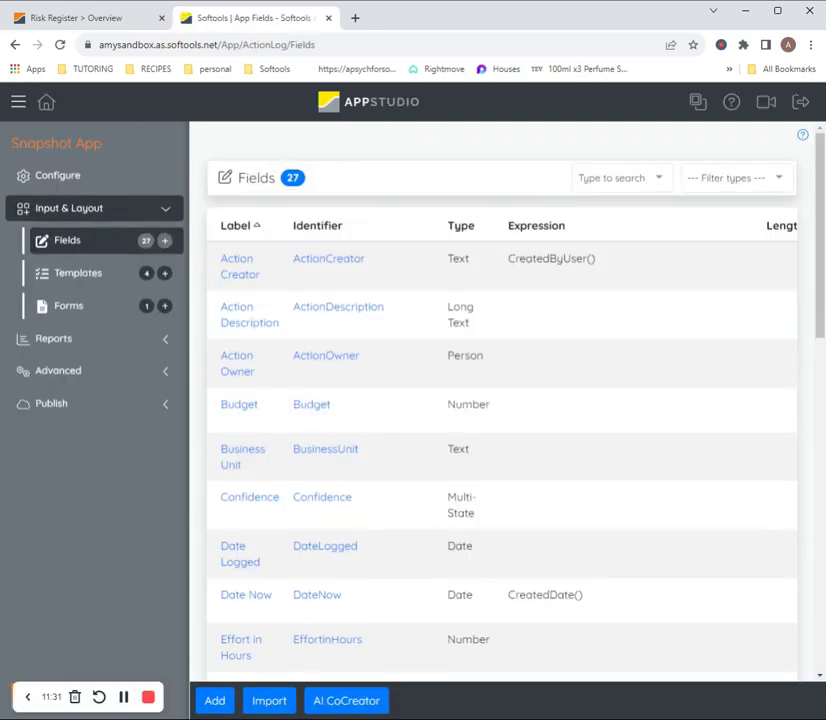
scroll(573, 308, down, 8)
click(312, 197)
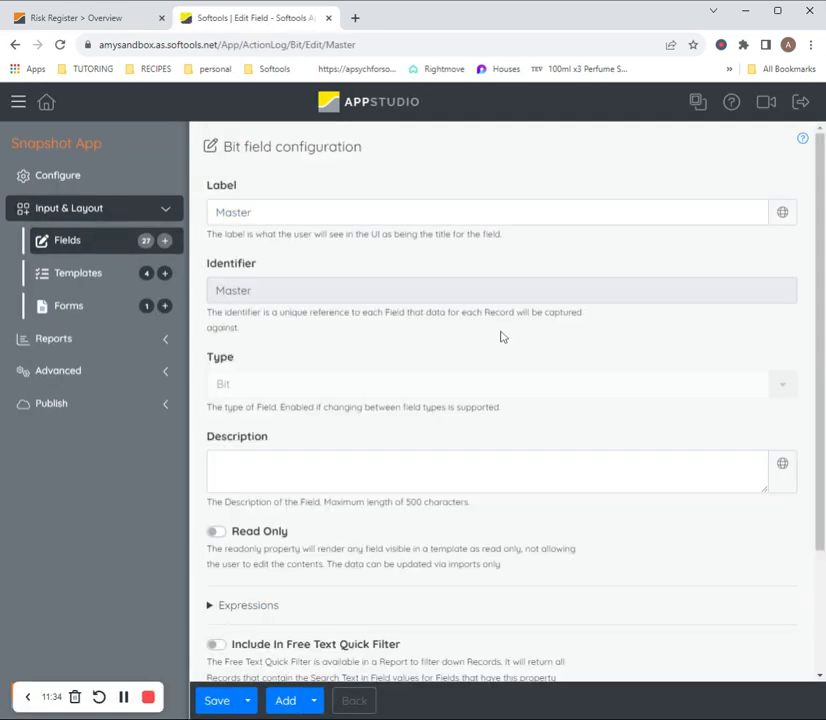
scroll(501, 337, down, 3)
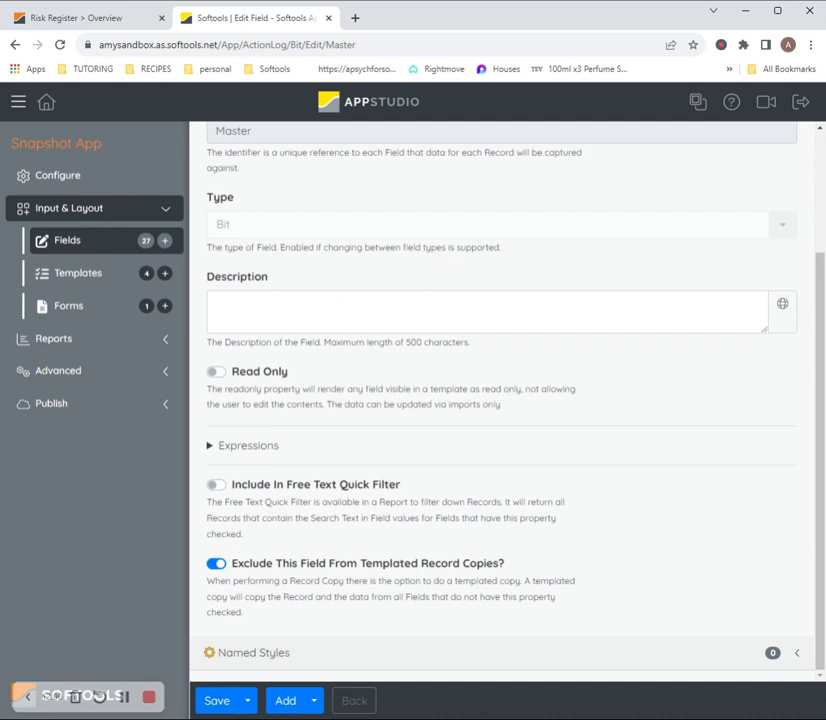
- Switch to the live Softools workspace and create a new Snapshot App record with Master ticked under Action Admin
click(77, 17)
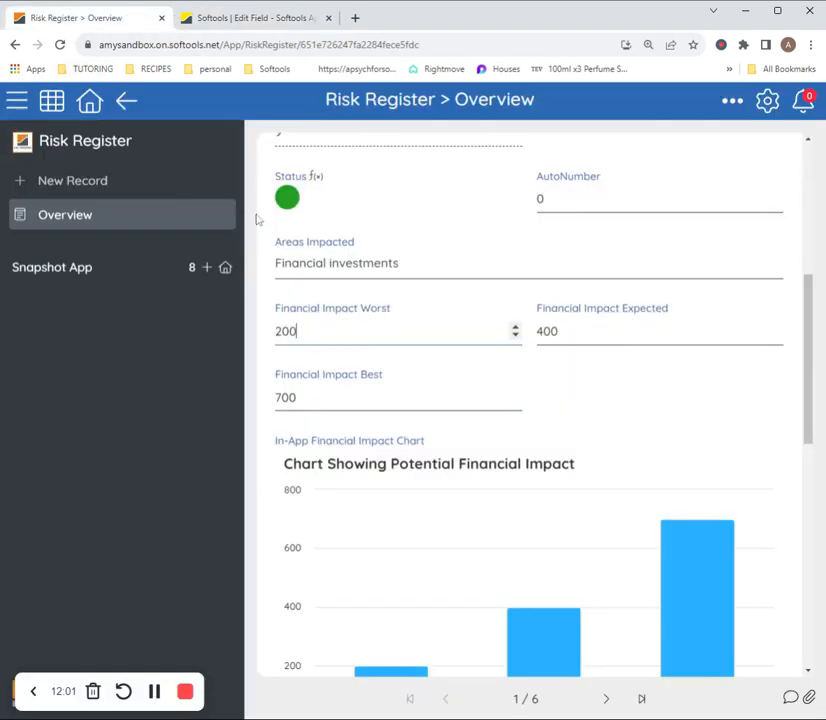
click(125, 102)
click(146, 152)
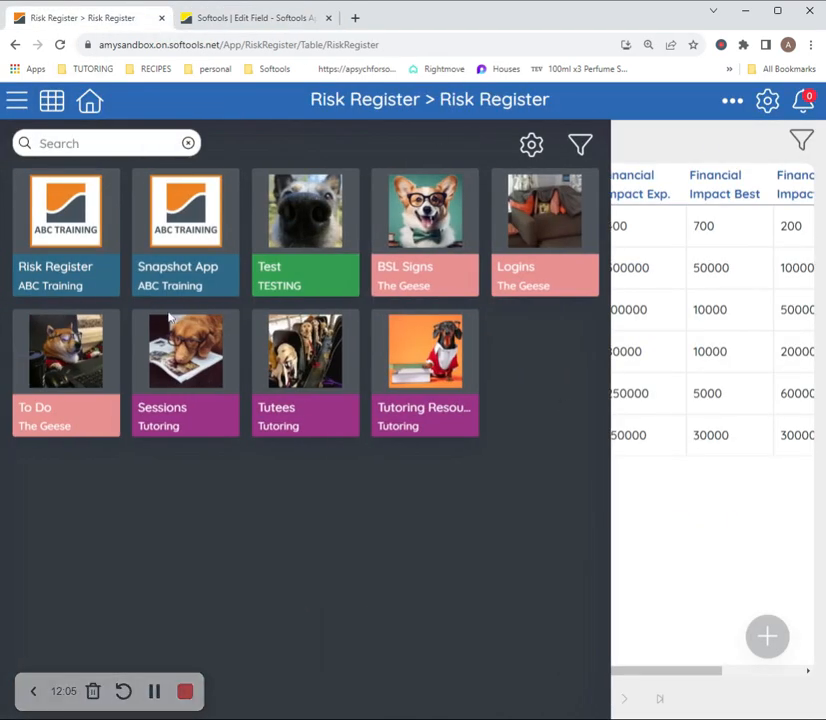
click(184, 245)
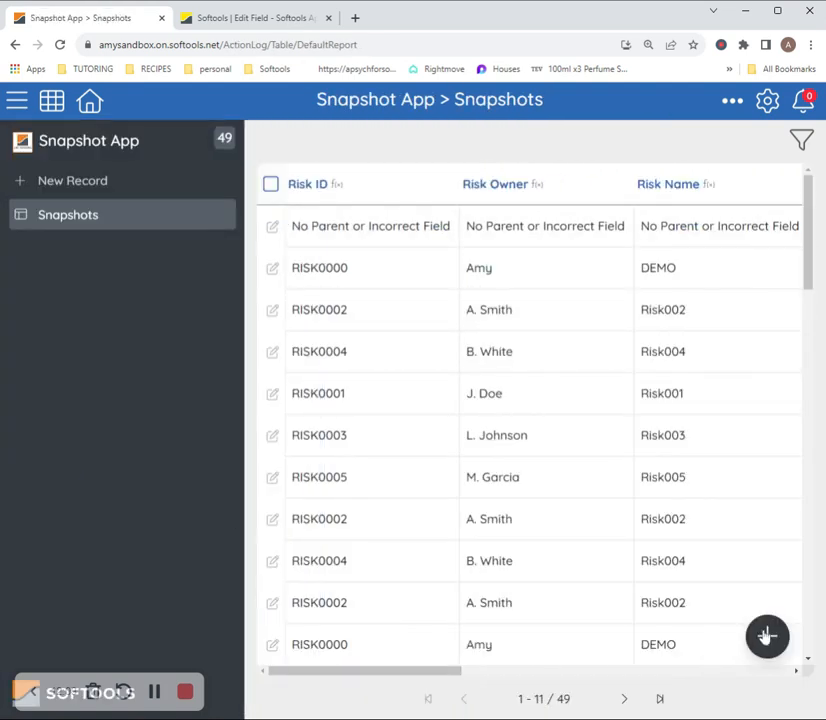
click(767, 636)
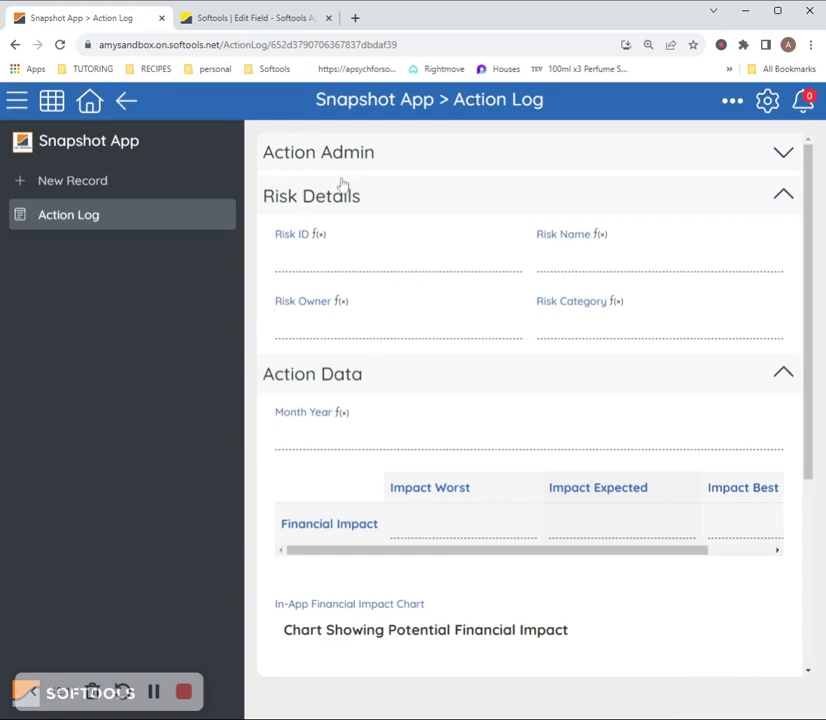
click(418, 160)
click(282, 214)
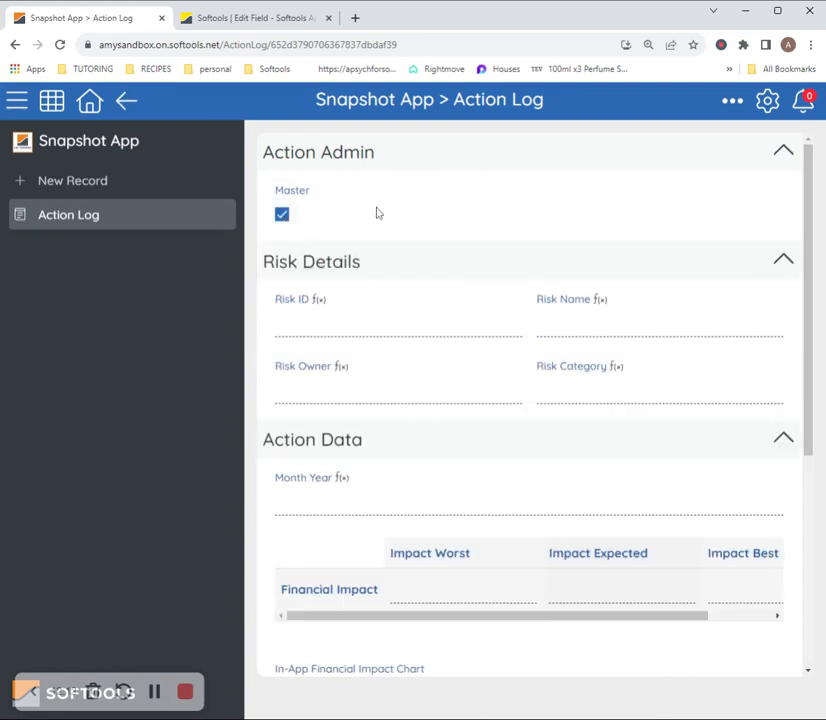
click(372, 262)
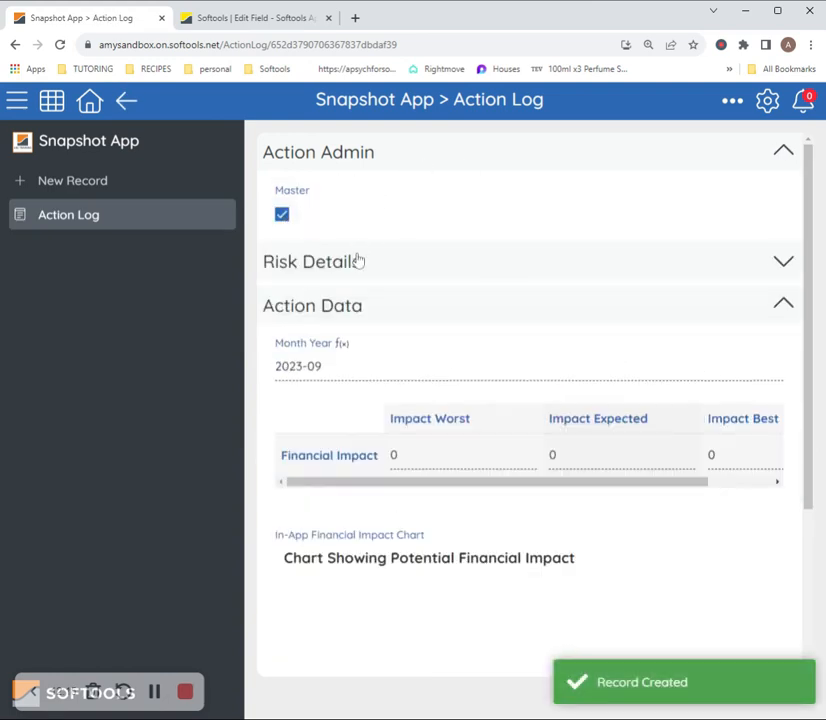
- Review the new master record's Risk Details and Action Data, including the Risk ID and Month Year fields
click(382, 168)
click(374, 205)
scroll(529, 572, down, 3)
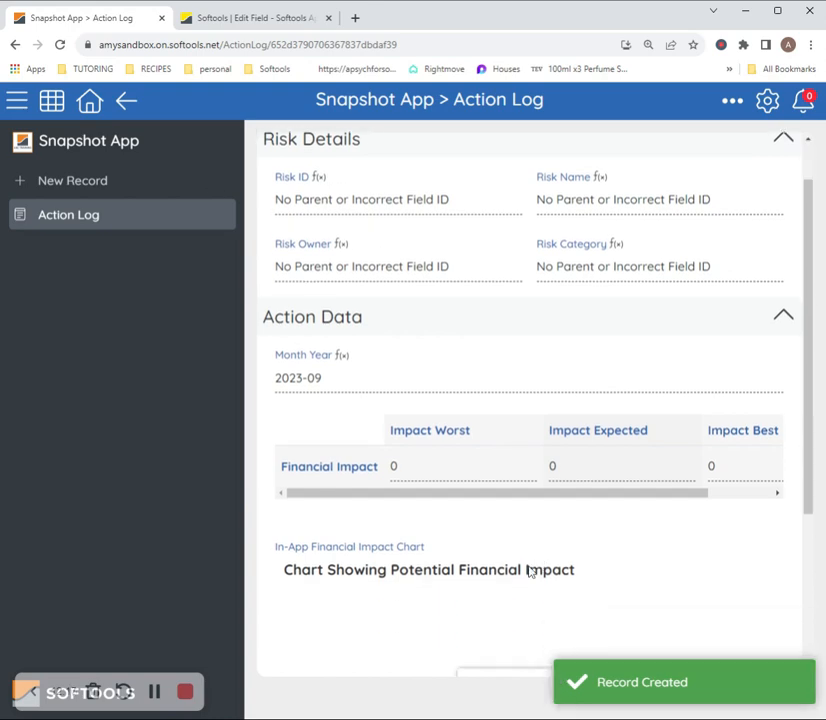
scroll(428, 427, up, 3)
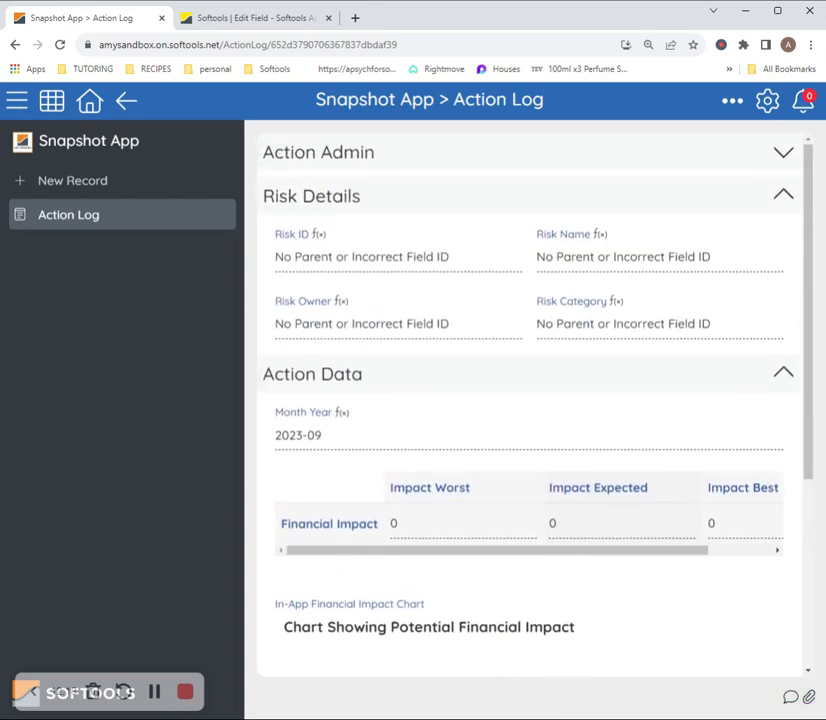
drag(463, 262, 258, 260)
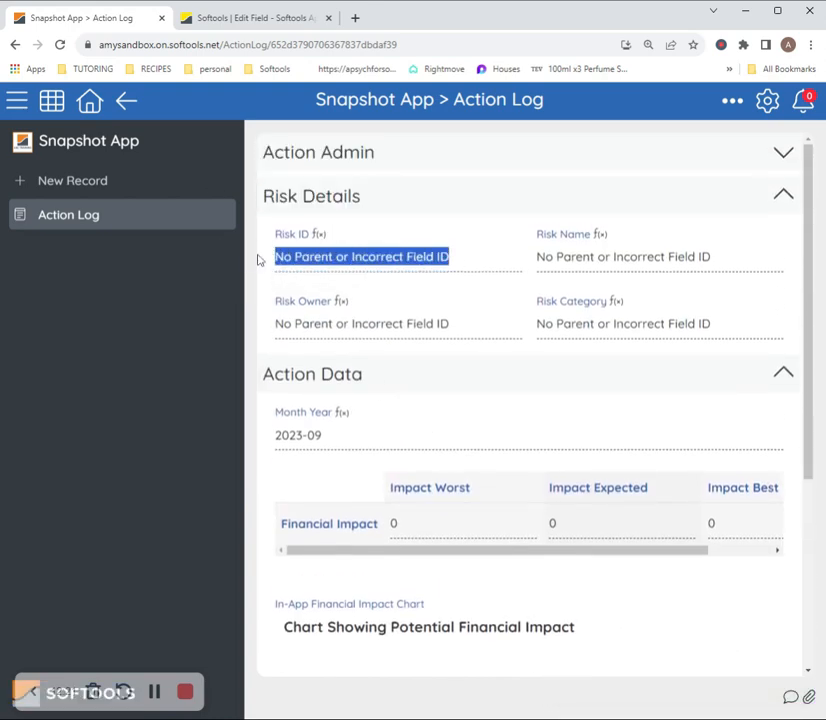
click(634, 282)
triple_click(330, 438)
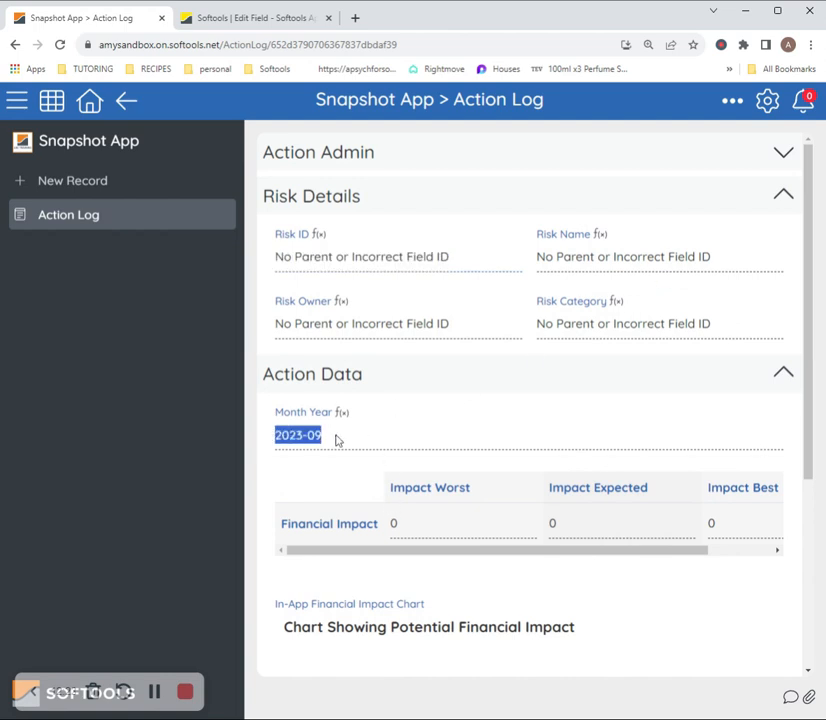
- Examine the master record's Month Year field, Financial Impact values and potential financial impact chart
click(336, 438)
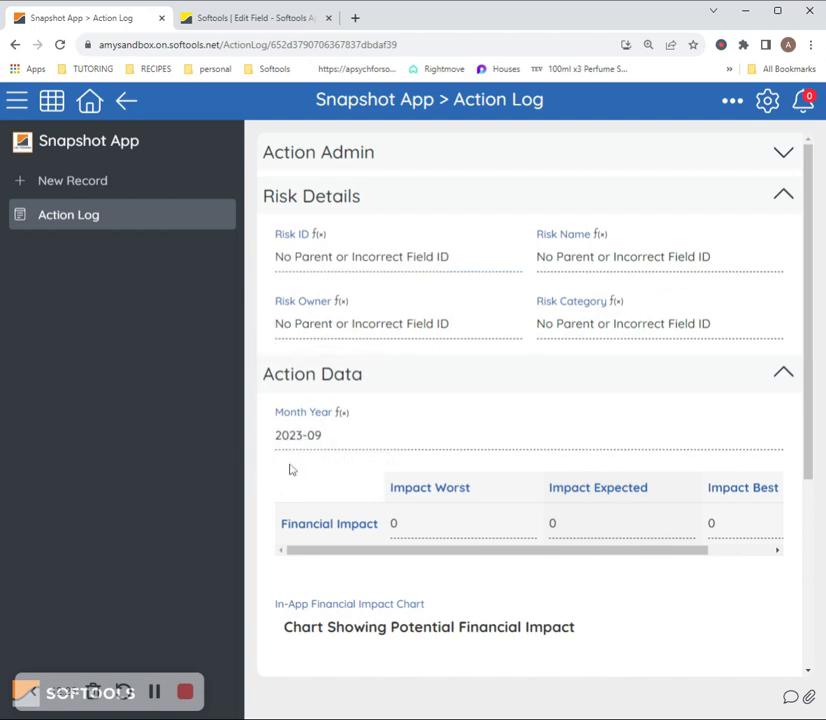
scroll(380, 462, down, 3)
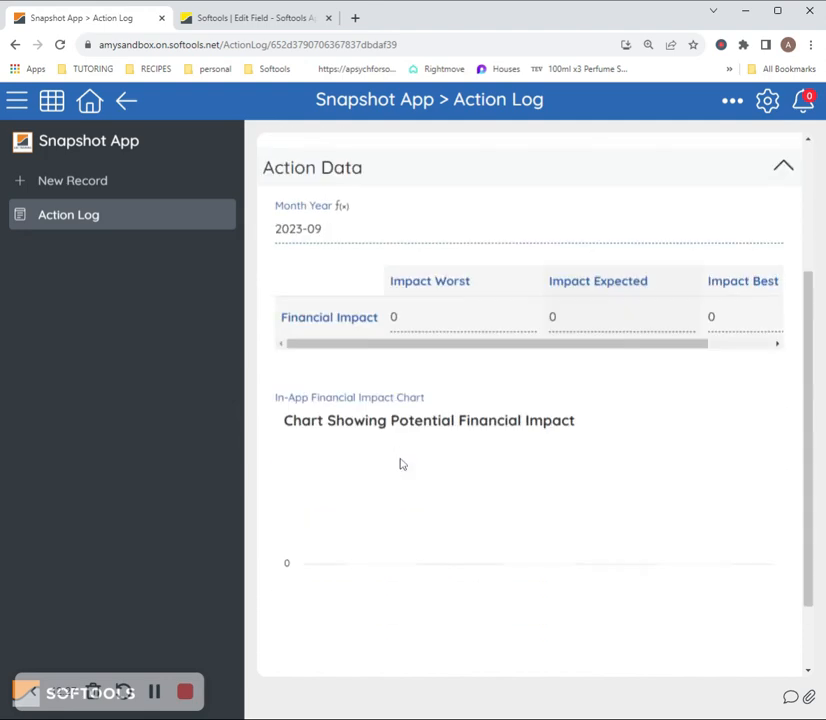
scroll(402, 463, up, 3)
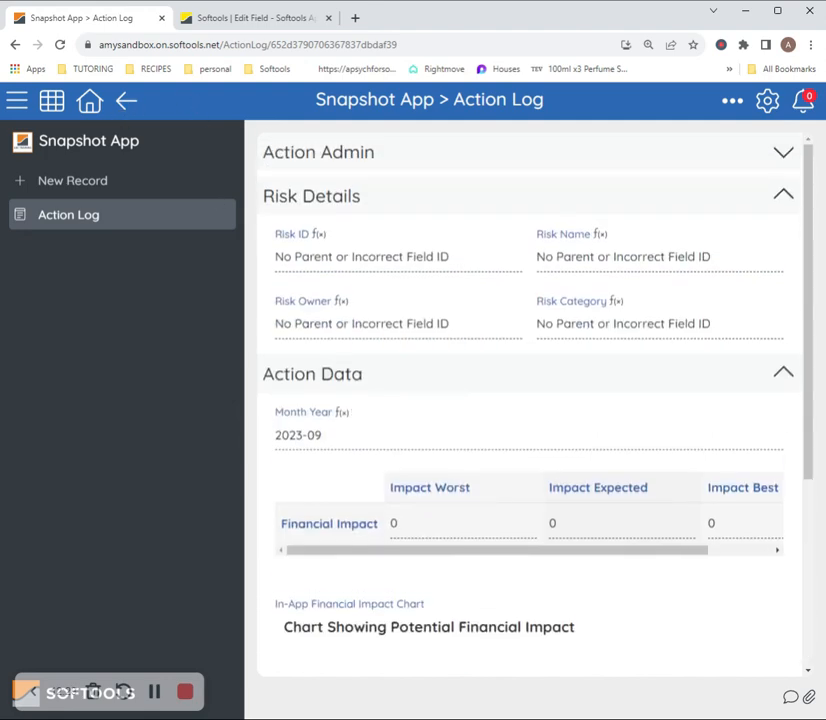
- Return to the Snapshots list, look through it to the end and open the last record, which has no parent
click(126, 101)
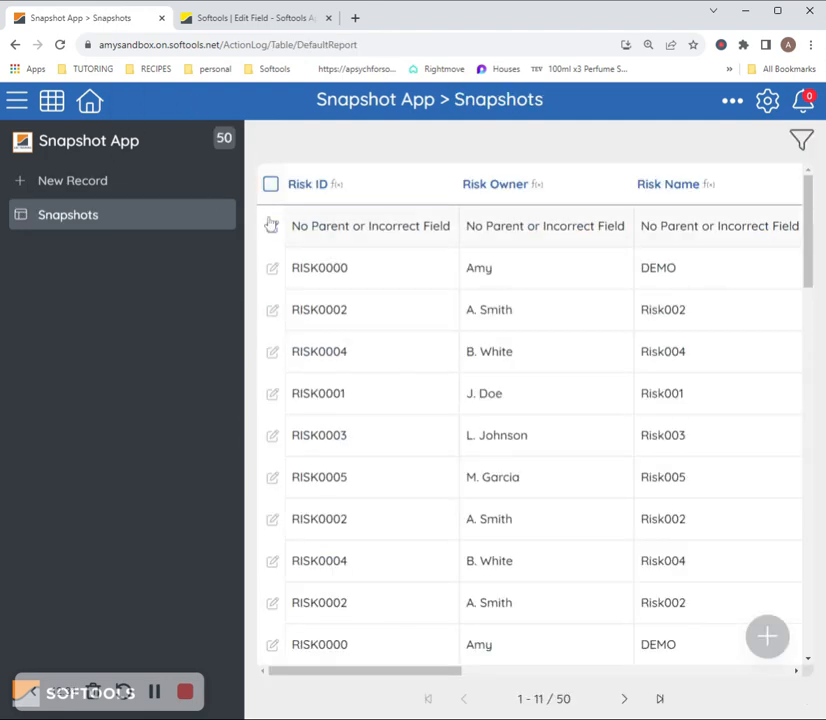
scroll(533, 578, down, 5)
scroll(540, 590, down, 10)
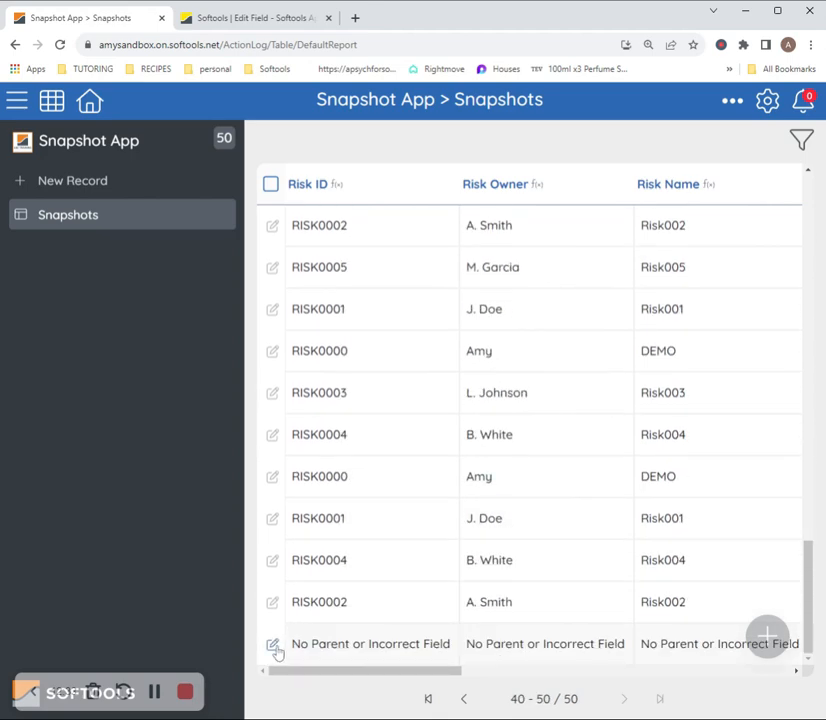
click(271, 645)
click(732, 101)
click(87, 428)
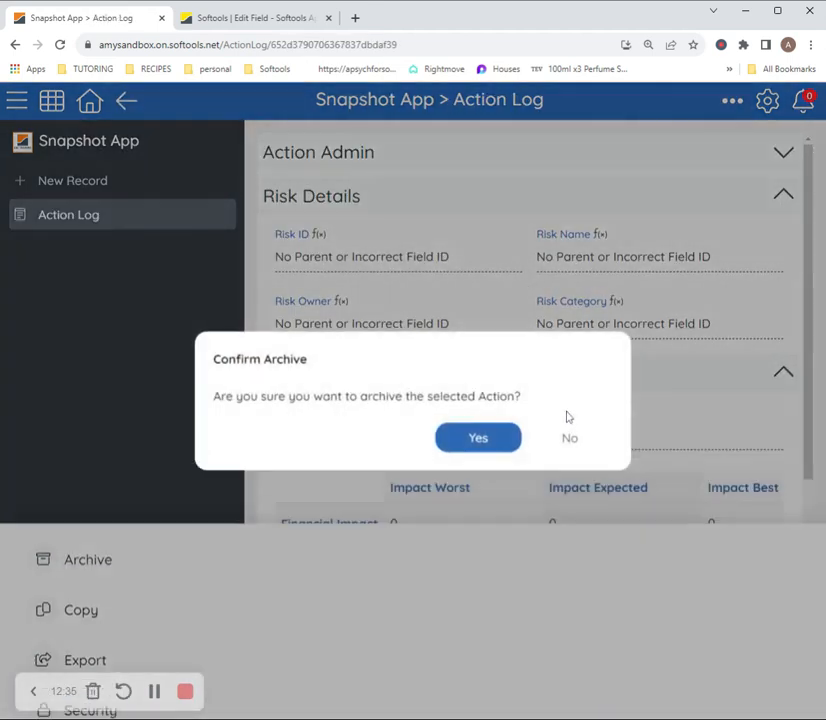
click(570, 437)
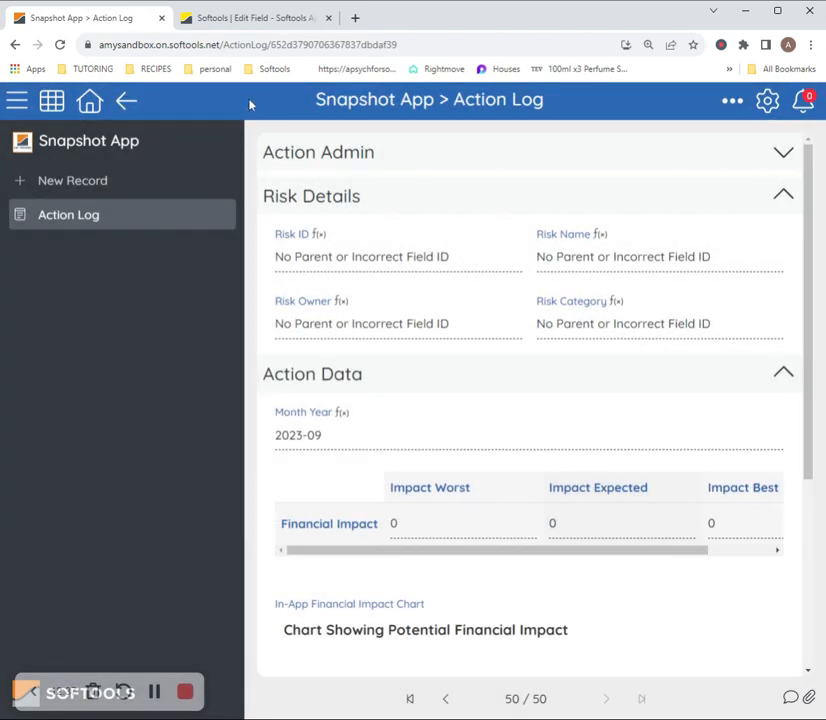
- Reload the master record and return to the Snapshots list
click(730, 102)
click(393, 690)
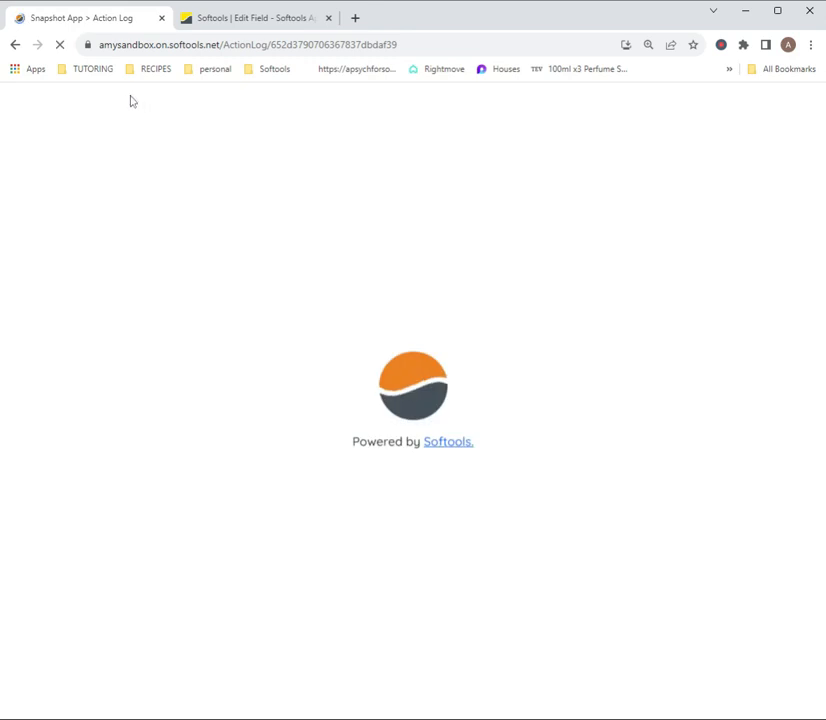
click(131, 100)
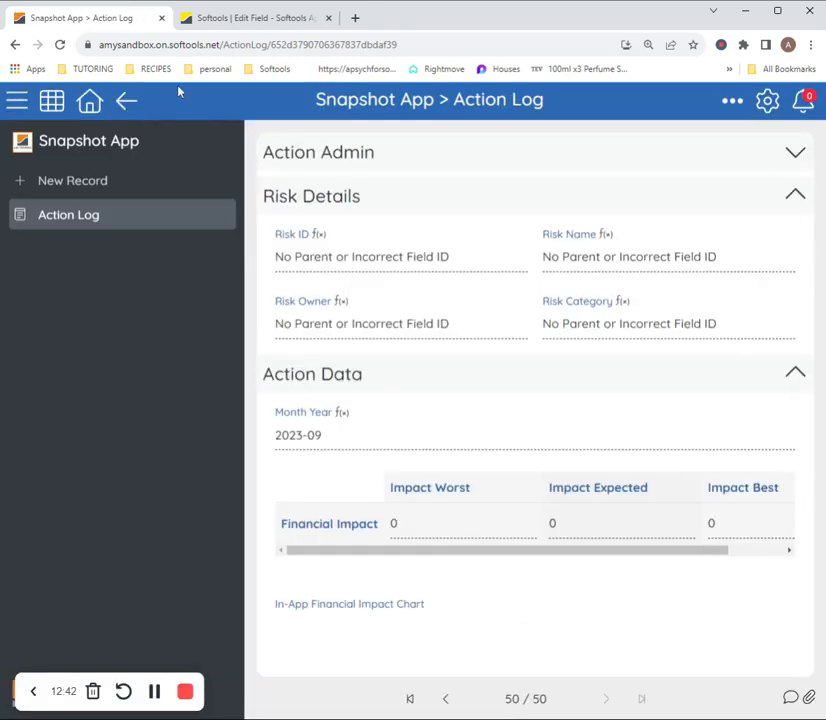
- Switch to AppStudio, open the Risk Register app's Snapshot workflow and run its scheduled job immediately
click(222, 22)
click(47, 103)
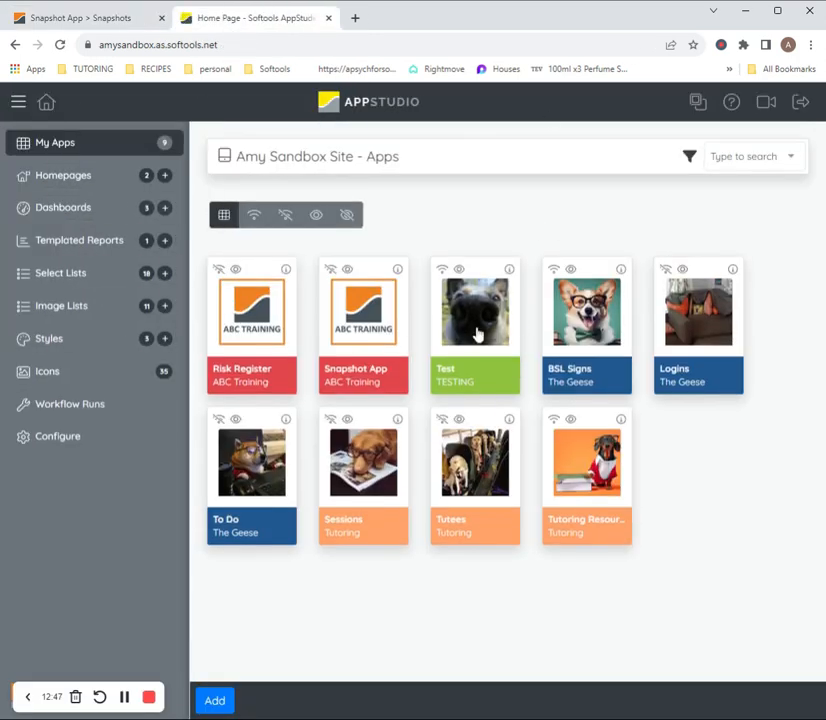
click(245, 345)
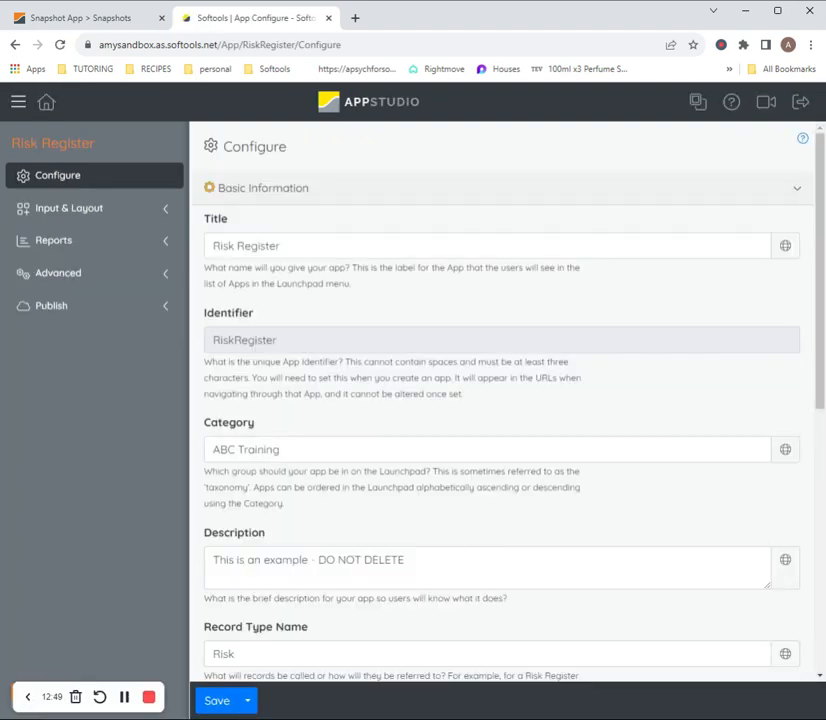
click(166, 275)
click(96, 372)
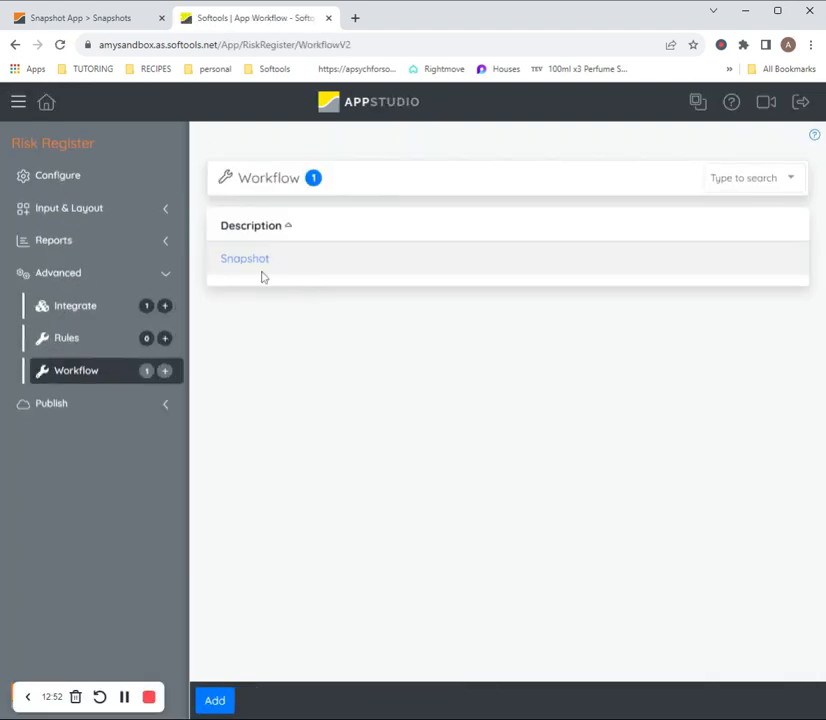
click(258, 262)
click(432, 701)
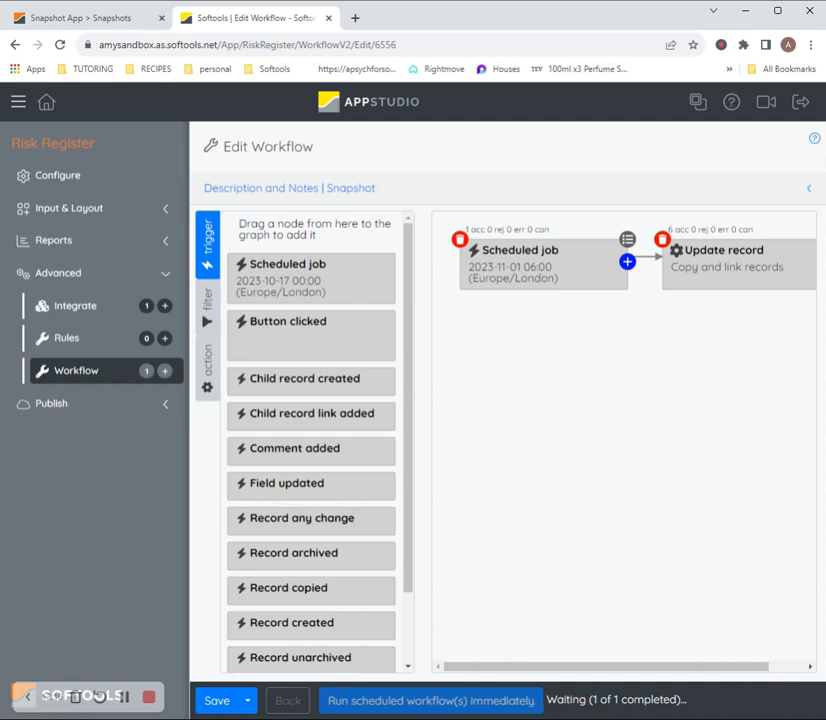
- Switch back to the live Softools workspace, open the Risk Register app and refresh its list of risks
click(87, 20)
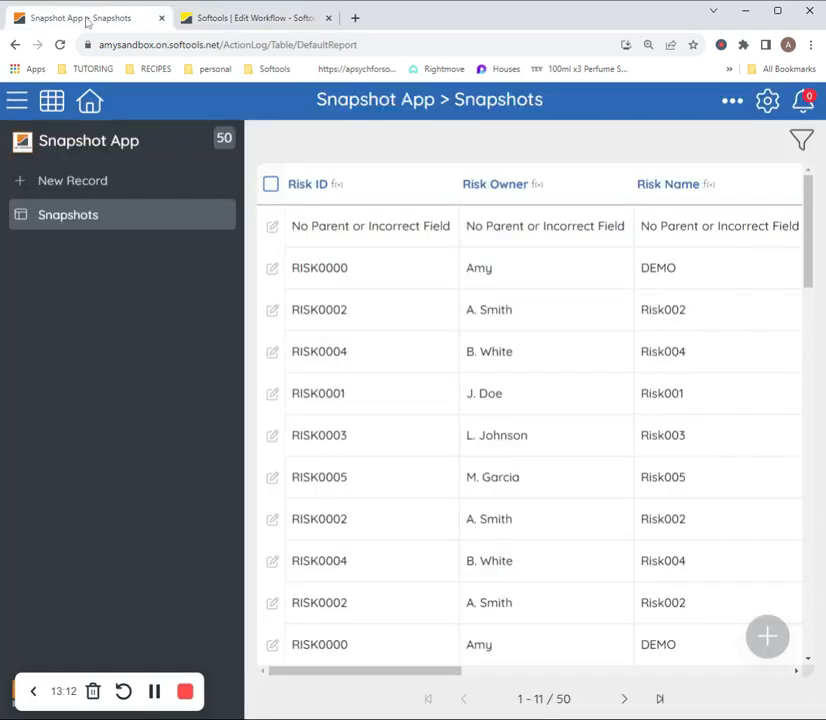
click(60, 101)
click(68, 267)
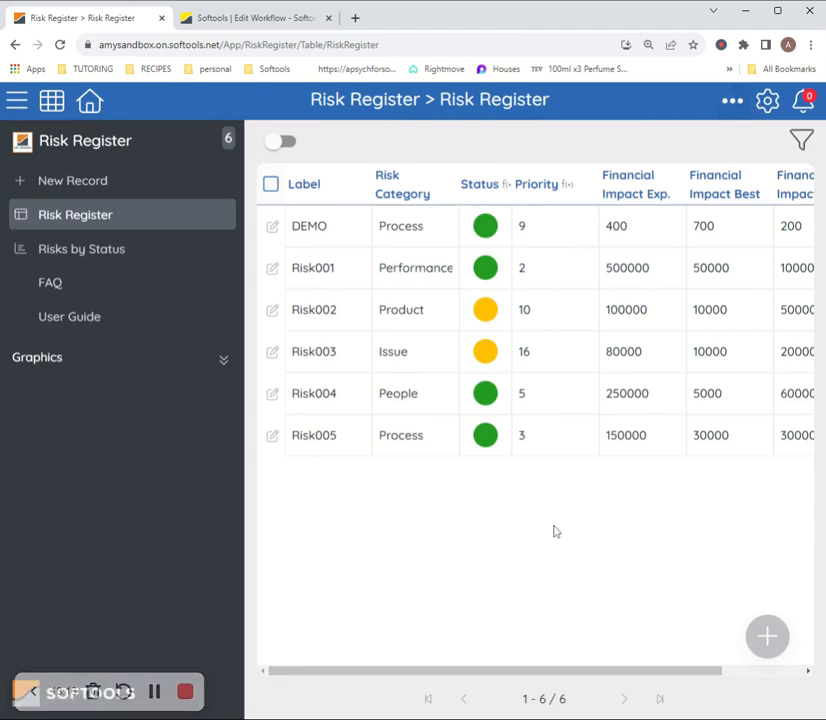
click(728, 101)
click(308, 674)
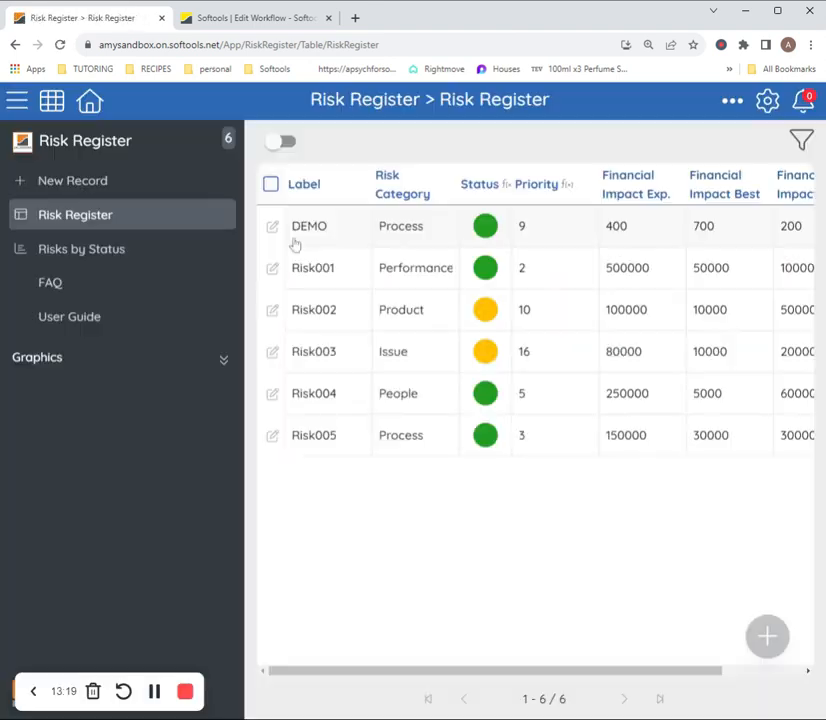
- Open the DEMO risk's first linked snapshot, examine its Month Year and financial impact chart, and return to the risk's overview
click(273, 227)
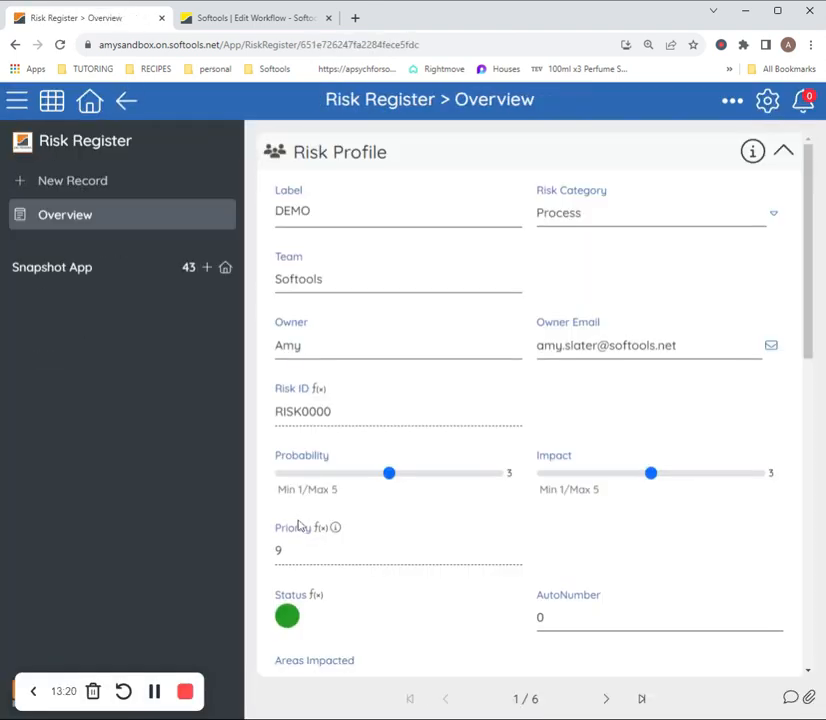
click(119, 267)
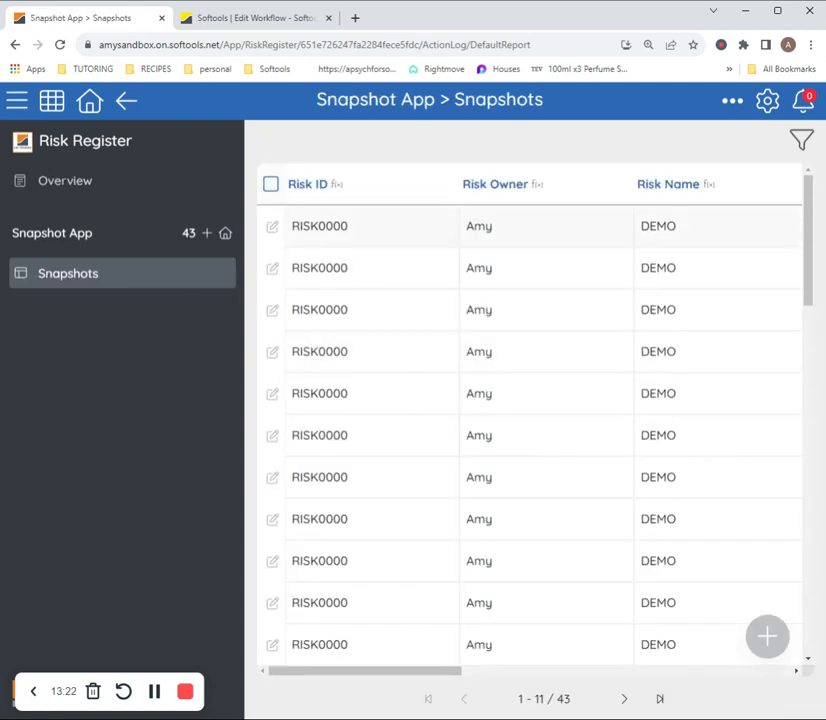
click(281, 235)
triple_click(338, 440)
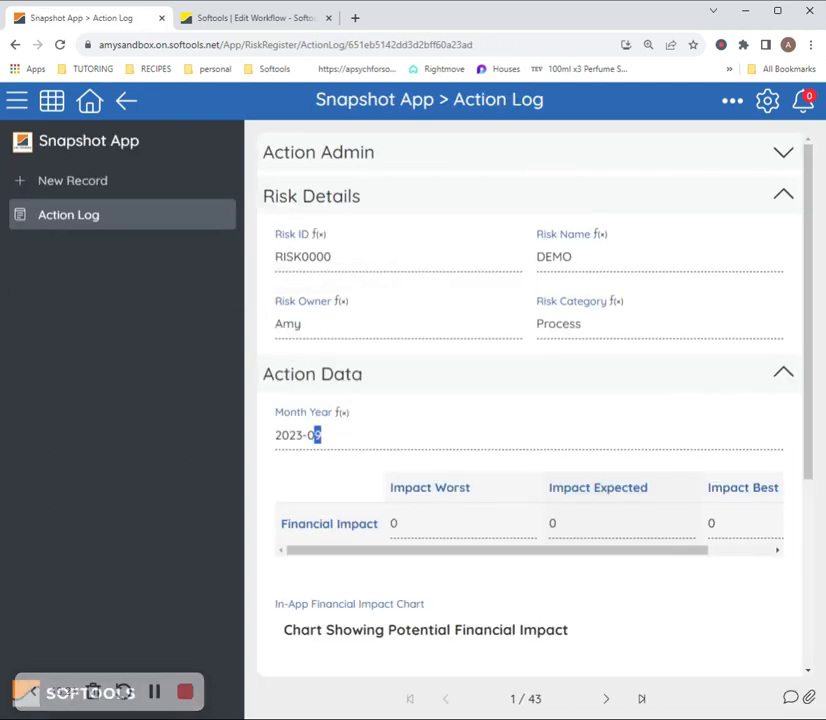
click(363, 454)
scroll(363, 454, down, 3)
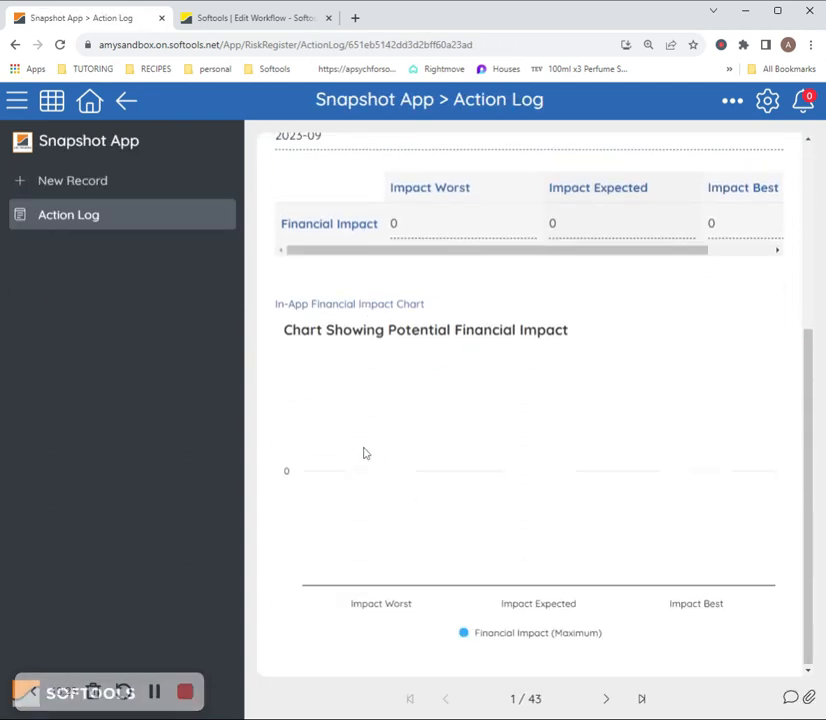
scroll(364, 454, up, 2)
scroll(368, 440, up, 2)
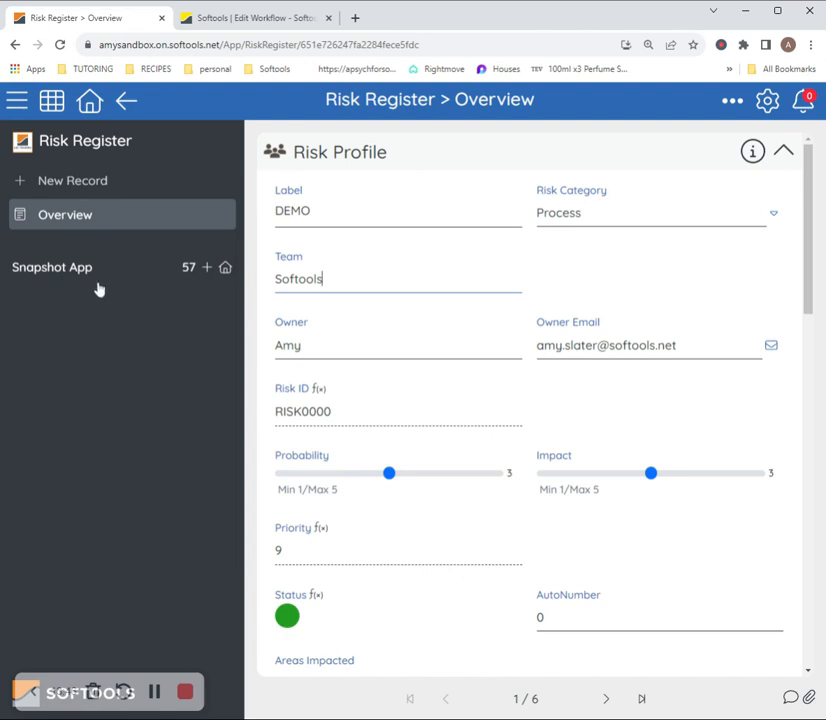
click(307, 345)
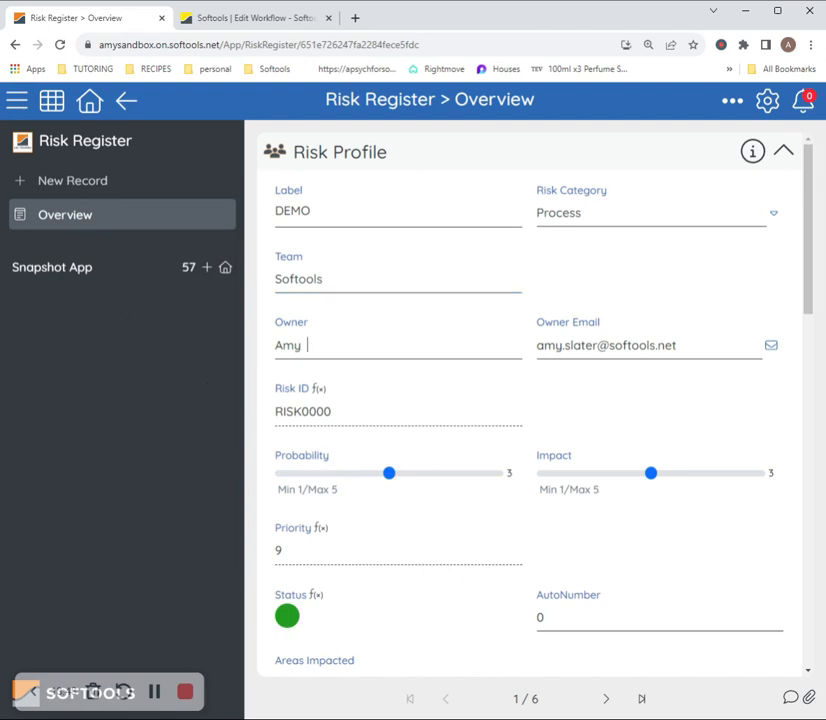